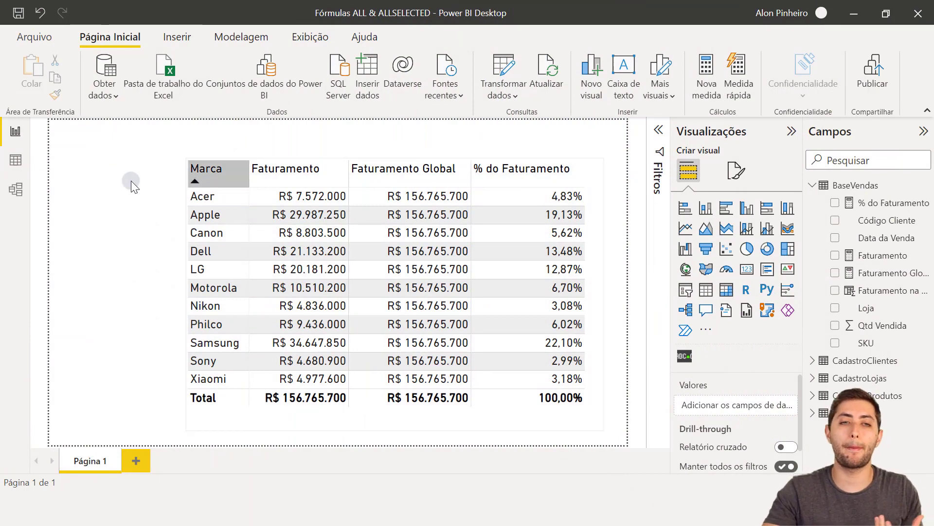
- Examine the data in the BaseVendas, CadastroClientes, CadastroLojas, CadastroProdutos and Calendário tables, then return to the report
{"action": "left_click", "coordinate": [15, 160]}
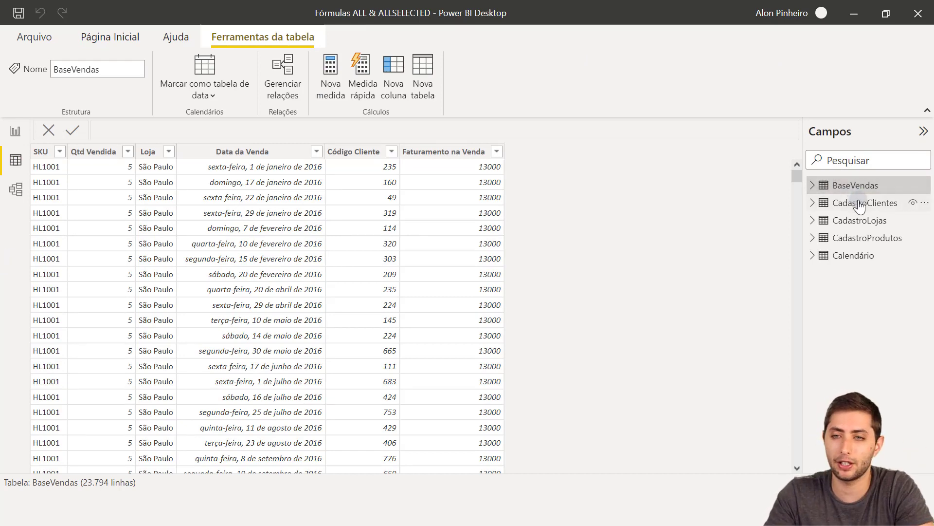
{"action": "left_click", "coordinate": [858, 201]}
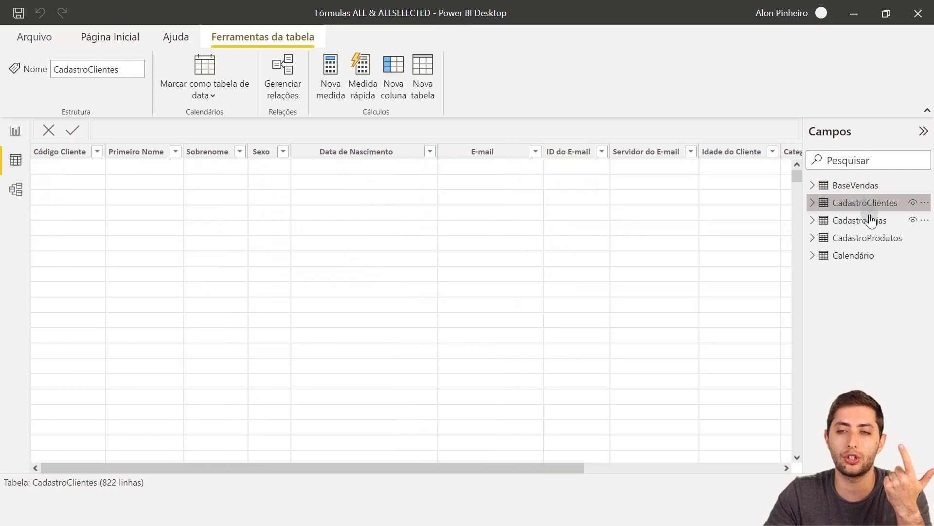
{"action": "left_click", "coordinate": [871, 226]}
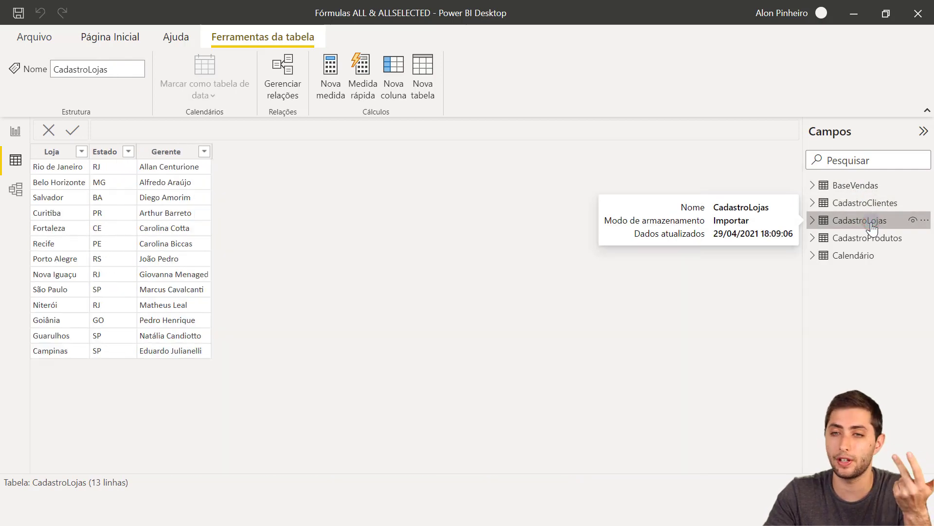
{"action": "left_click", "coordinate": [871, 239]}
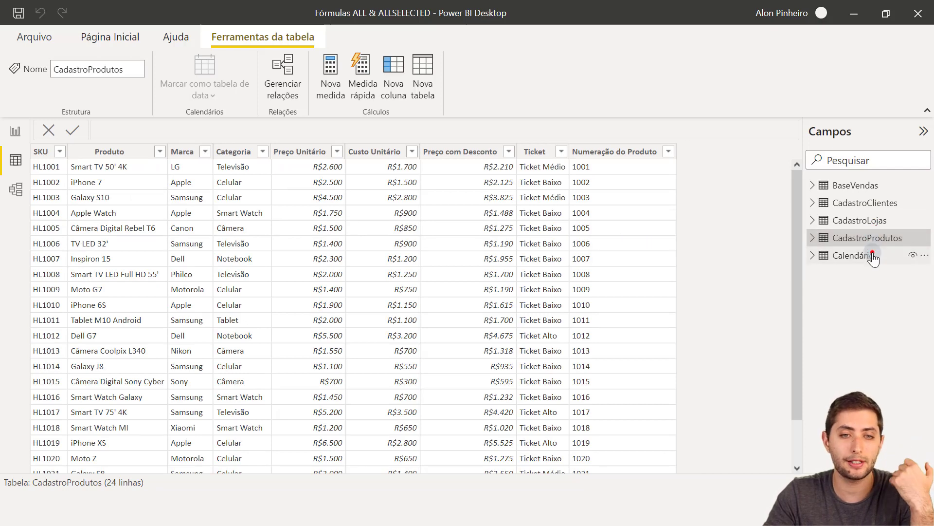
{"action": "left_click", "coordinate": [872, 254]}
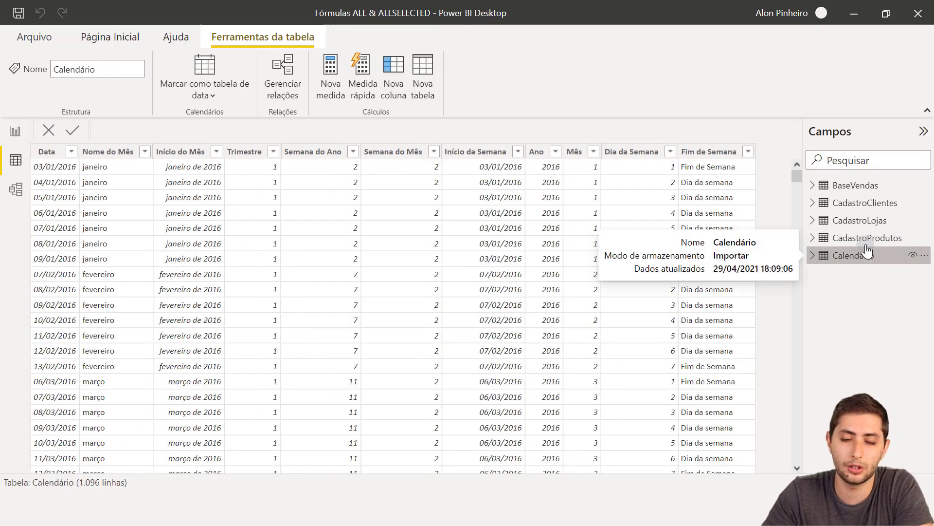
{"action": "left_click", "coordinate": [15, 131]}
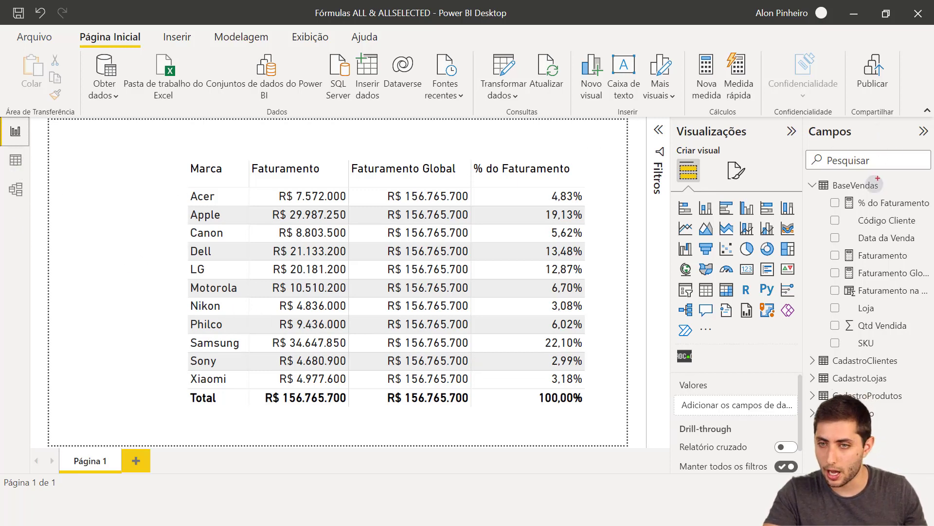
{"action": "left_click_drag", "start_coordinate": [822, 248], "coordinate": [913, 266]}
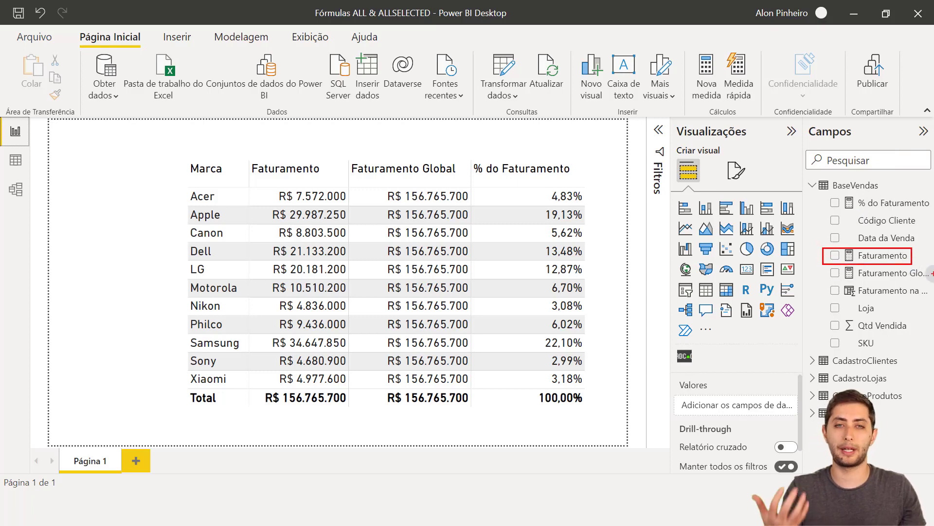
{"action": "mouse_move", "coordinate": [821, 267]}
{"action": "left_mouse_down"}
{"action": "mouse_move", "coordinate": [839, 280]}
{"action": "mouse_move", "coordinate": [931, 281]}
{"action": "left_mouse_up"}
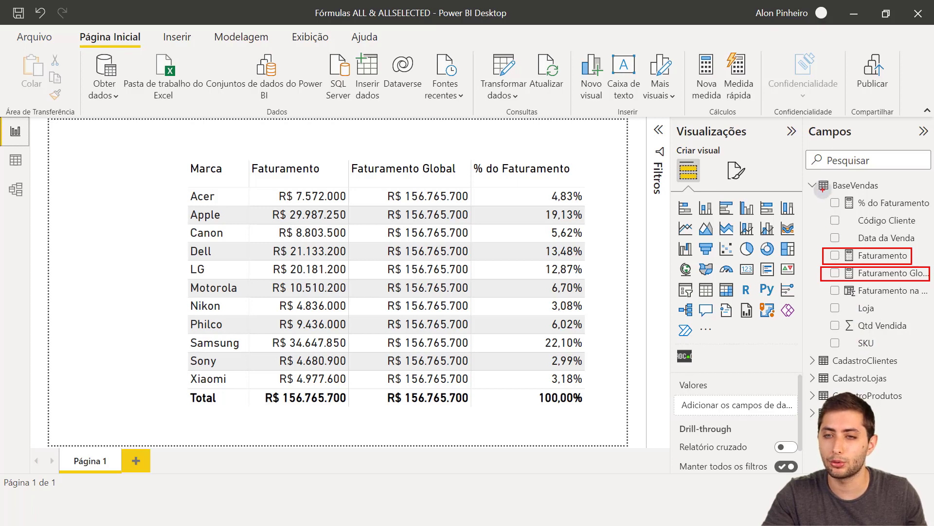
{"action": "mouse_move", "coordinate": [823, 190]}
{"action": "left_mouse_down"}
{"action": "mouse_move", "coordinate": [908, 214]}
{"action": "mouse_move", "coordinate": [932, 210]}
{"action": "left_mouse_up"}
{"action": "key", "text": "Escape"}
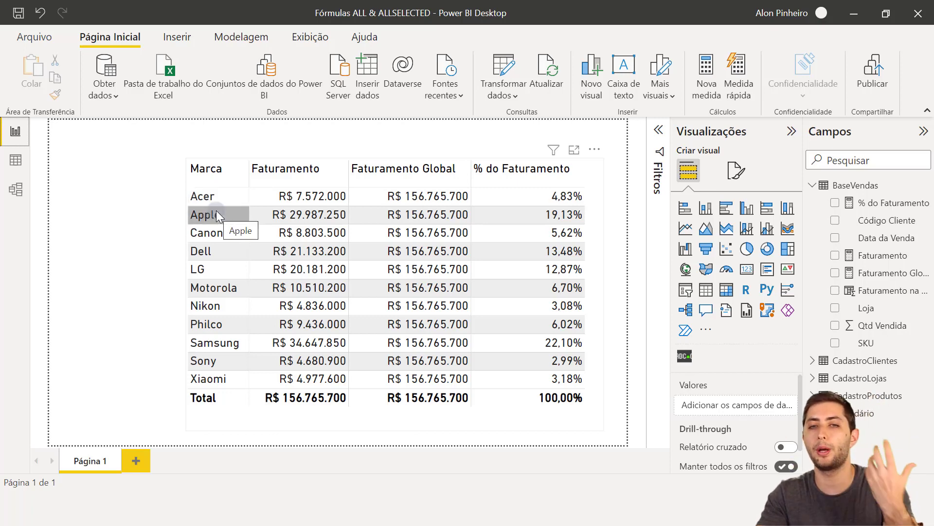
- Sort the BaseVendas table data by Data da Venda in ascending order
{"action": "left_click", "coordinate": [15, 160]}
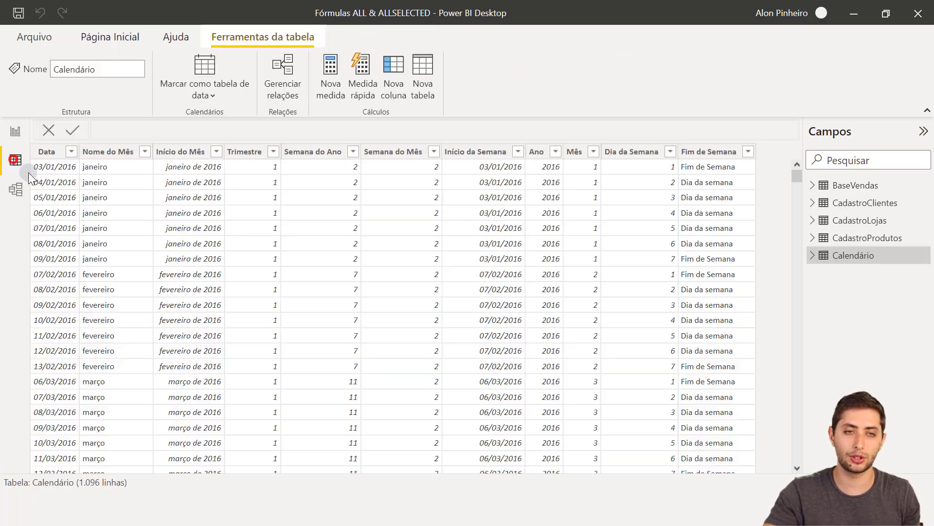
{"action": "left_click", "coordinate": [846, 184]}
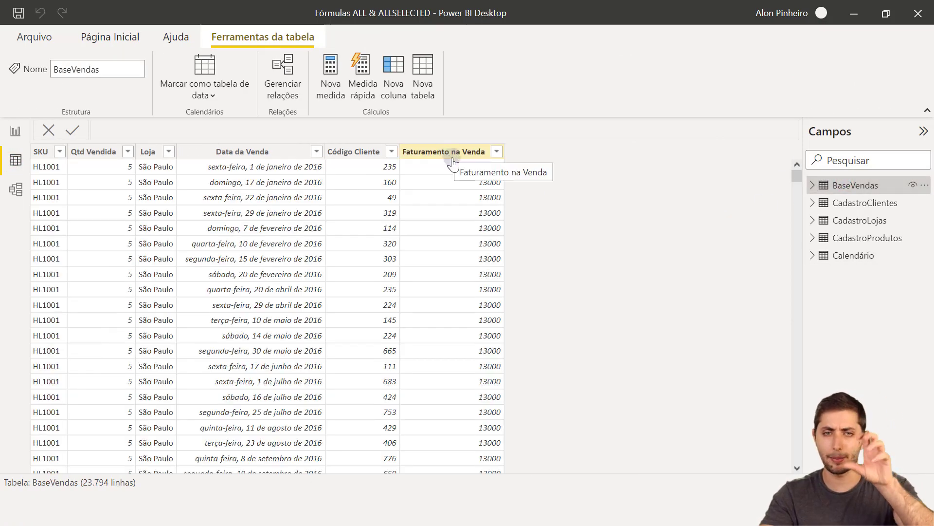
{"action": "left_click", "coordinate": [317, 154]}
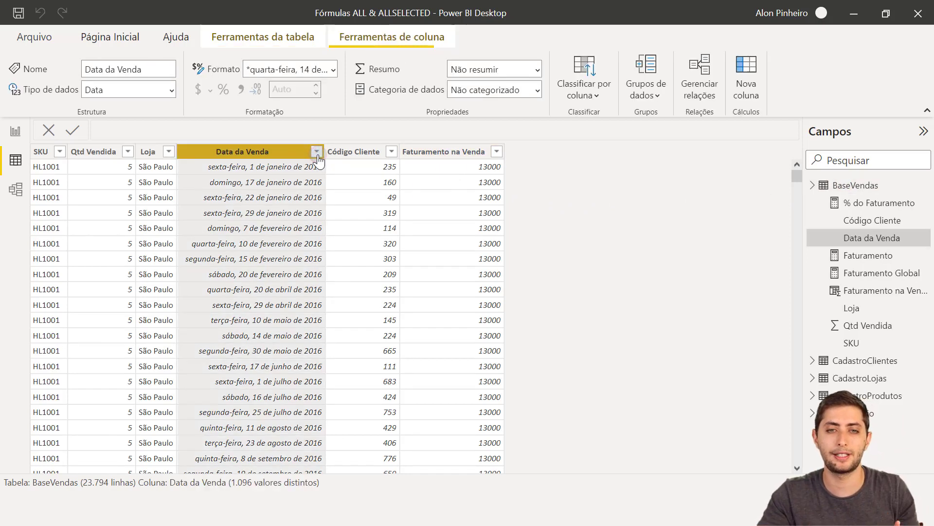
{"action": "left_click", "coordinate": [317, 152]}
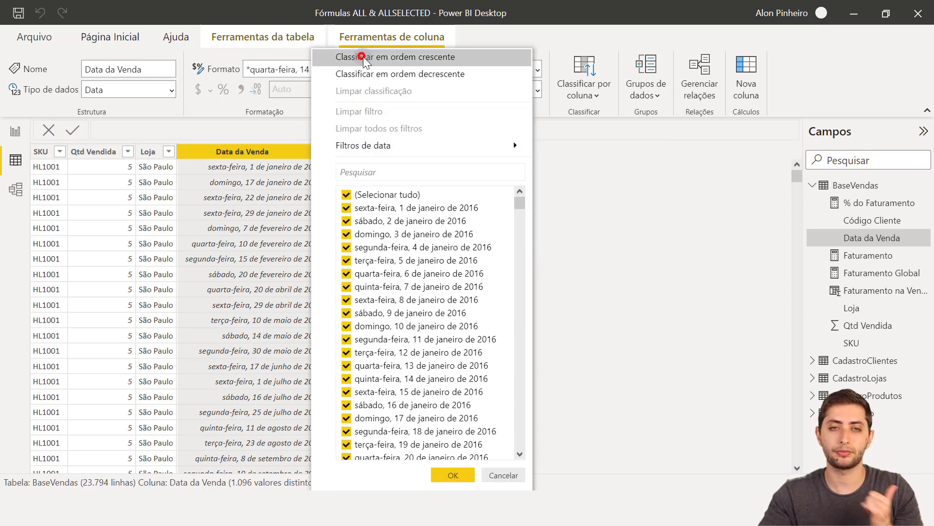
{"action": "left_click", "coordinate": [360, 57]}
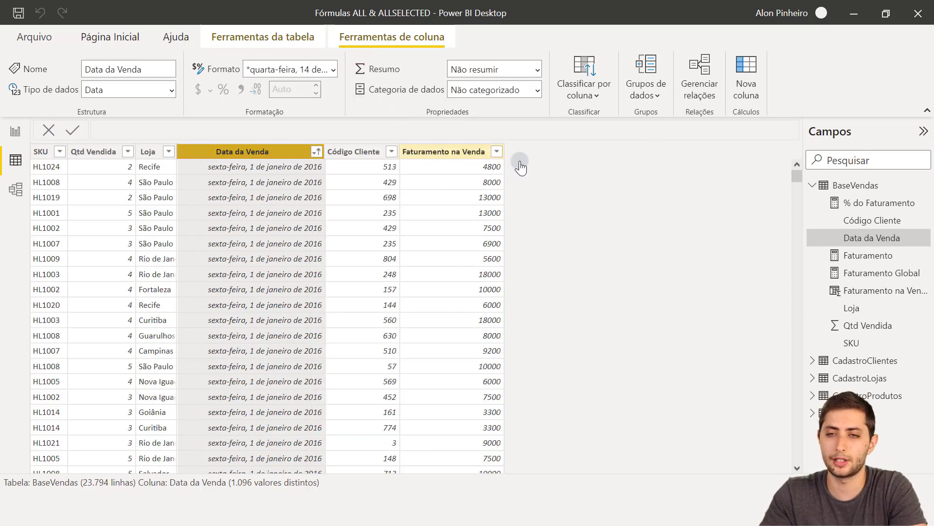
- Examine the DAX formula of the Faturamento measure and the sales column it refers to
{"action": "left_click", "coordinate": [864, 255]}
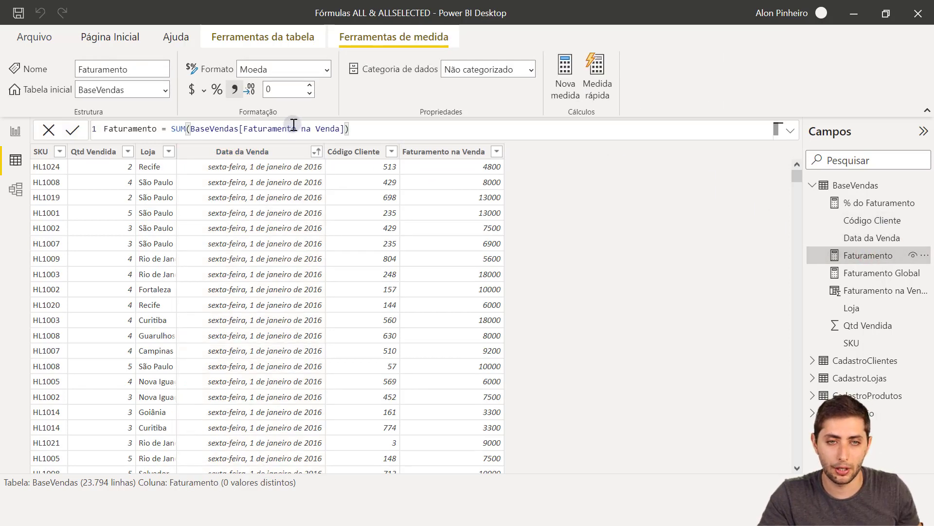
{"action": "scroll", "coordinate": [294, 125], "scroll_direction": "up", "scroll_amount": 4}
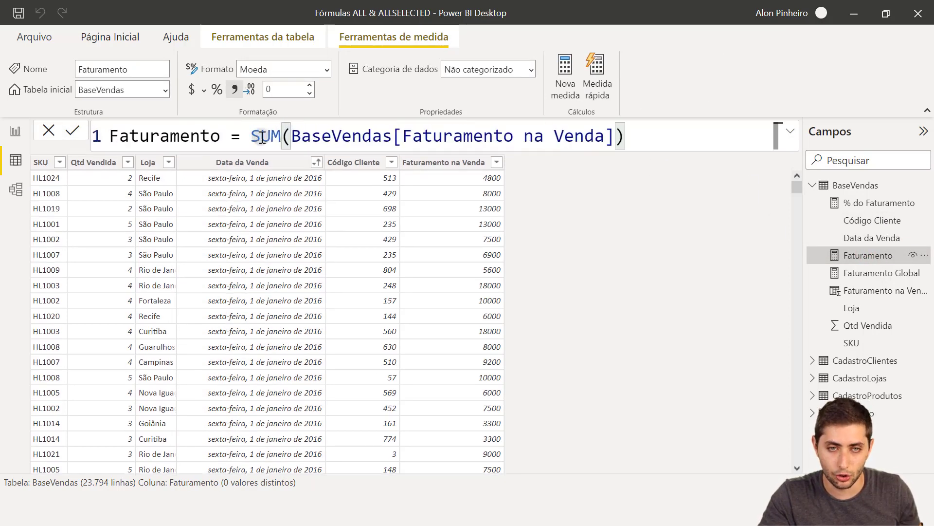
{"action": "left_click_drag", "start_coordinate": [262, 137], "coordinate": [652, 139]}
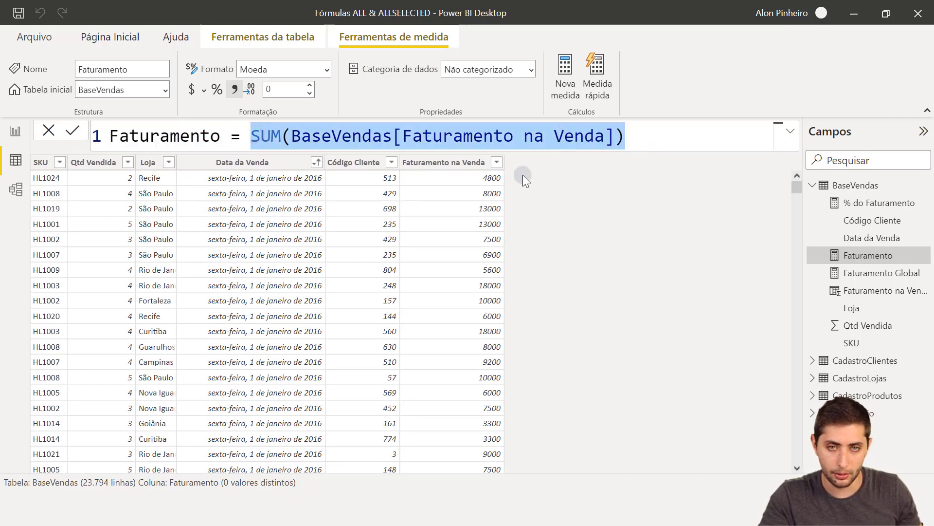
{"action": "mouse_move", "coordinate": [396, 157]}
{"action": "left_mouse_down"}
{"action": "mouse_move", "coordinate": [422, 191]}
{"action": "mouse_move", "coordinate": [492, 406]}
{"action": "mouse_move", "coordinate": [526, 461]}
{"action": "left_mouse_up"}
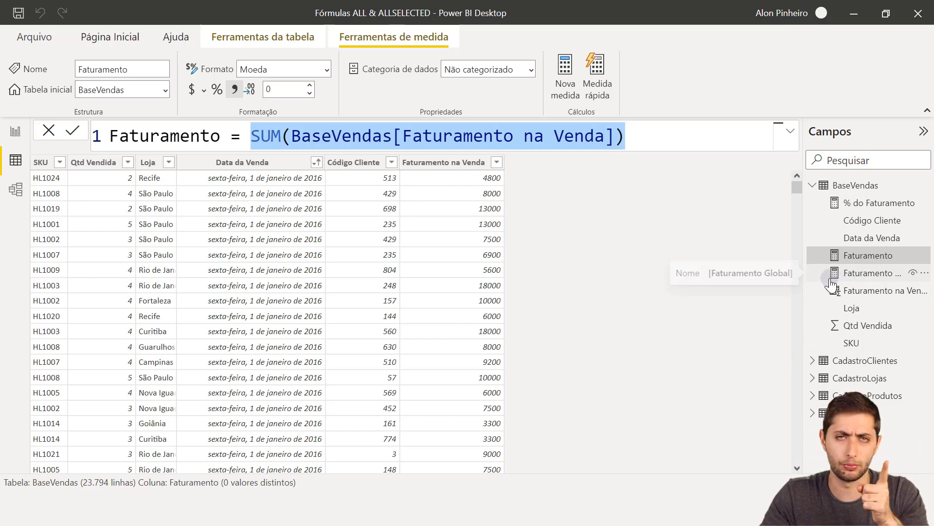
- Remove the Faturamento Global and % do Faturamento measures from the values of the brand matrix on the report page
{"action": "left_click", "coordinate": [14, 133]}
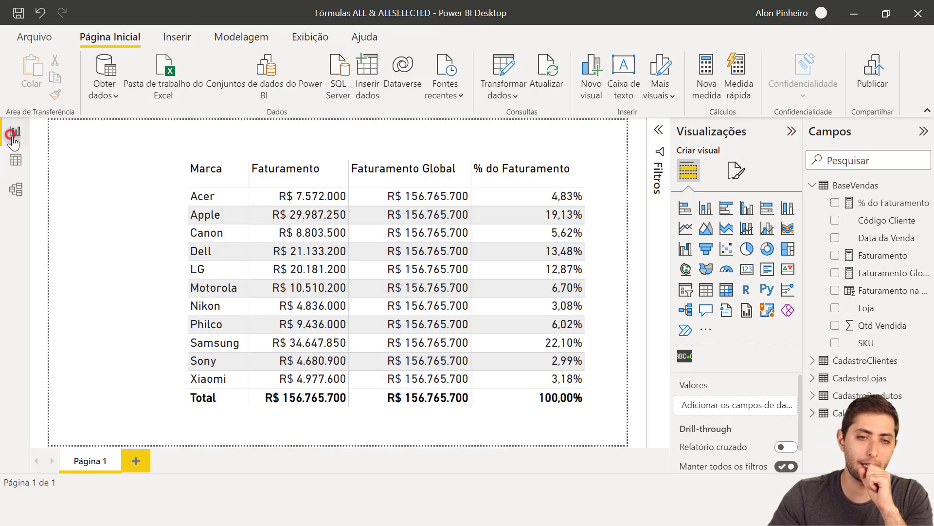
{"action": "left_click", "coordinate": [602, 336]}
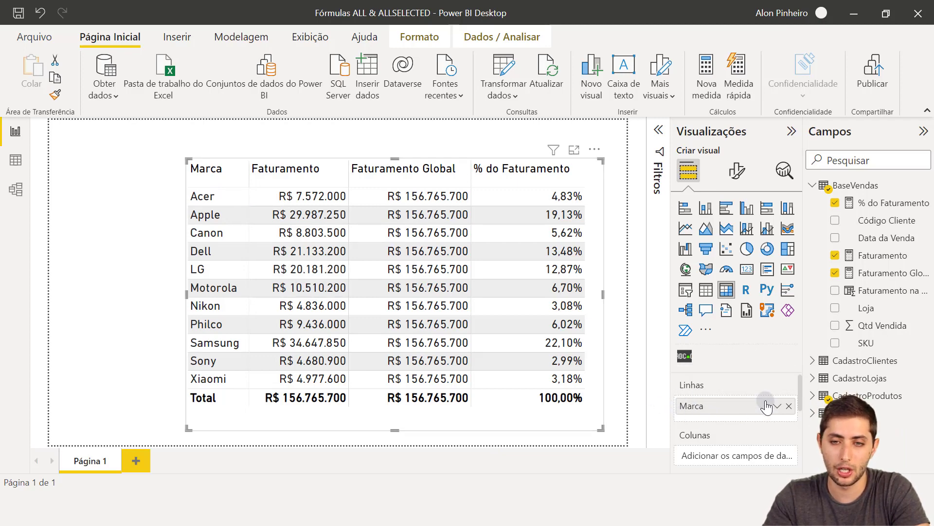
{"action": "scroll", "coordinate": [764, 405], "scroll_direction": "down", "scroll_amount": 1}
{"action": "scroll", "coordinate": [764, 405], "scroll_direction": "down", "scroll_amount": 1}
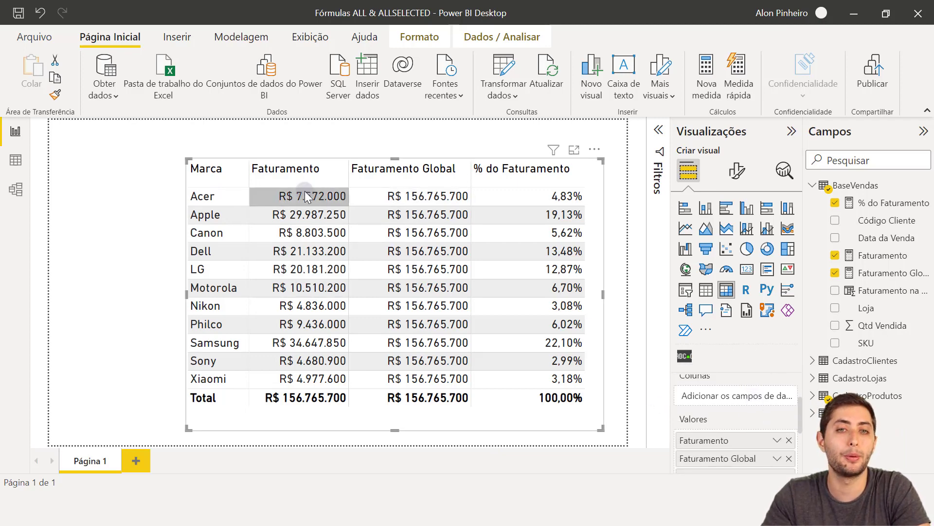
{"action": "scroll", "coordinate": [769, 394], "scroll_direction": "down", "scroll_amount": 1}
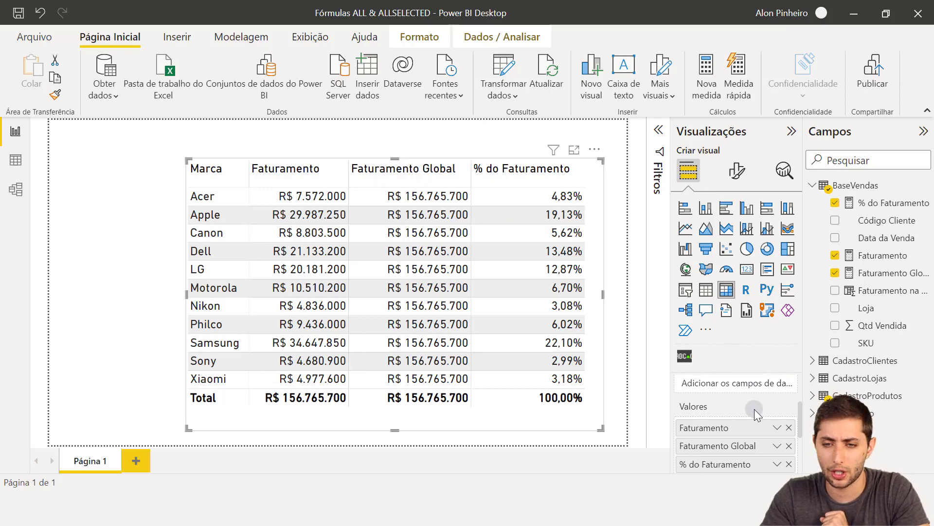
{"action": "left_click", "coordinate": [789, 444]}
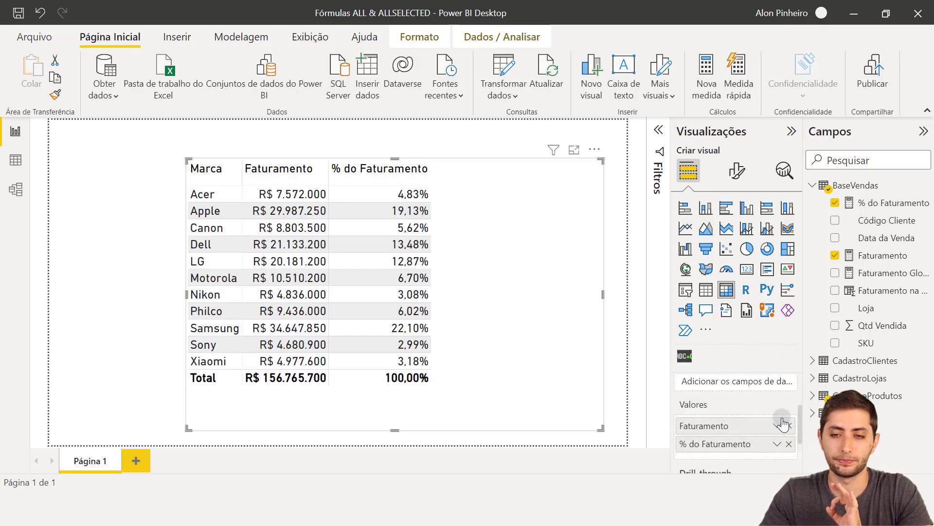
{"action": "left_click", "coordinate": [790, 444]}
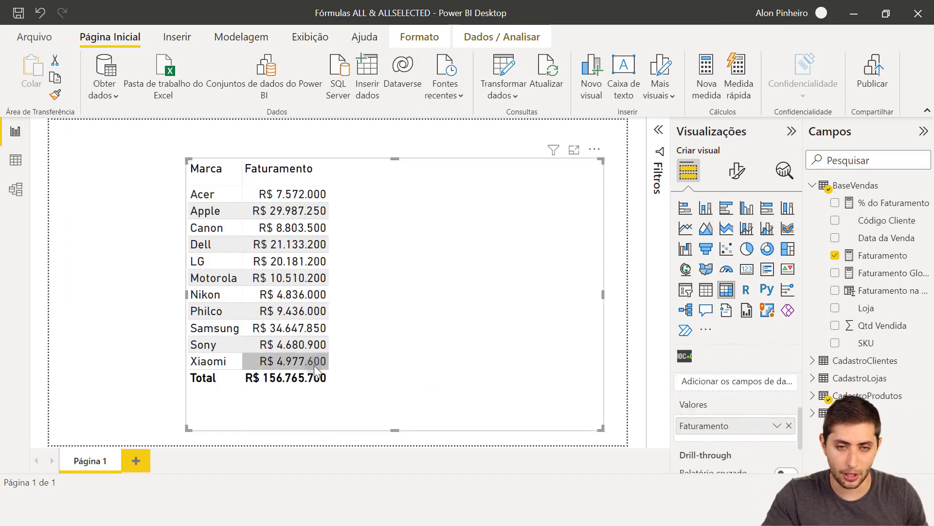
{"action": "mouse_move", "coordinate": [181, 370]}
{"action": "left_mouse_down"}
{"action": "mouse_move", "coordinate": [221, 388]}
{"action": "mouse_move", "coordinate": [335, 388]}
{"action": "left_mouse_up"}
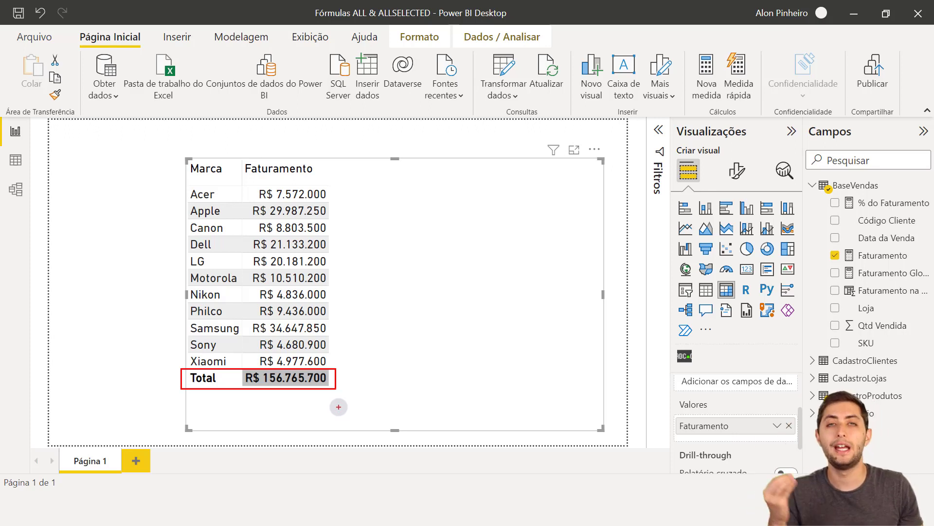
{"action": "left_click", "coordinate": [339, 407]}
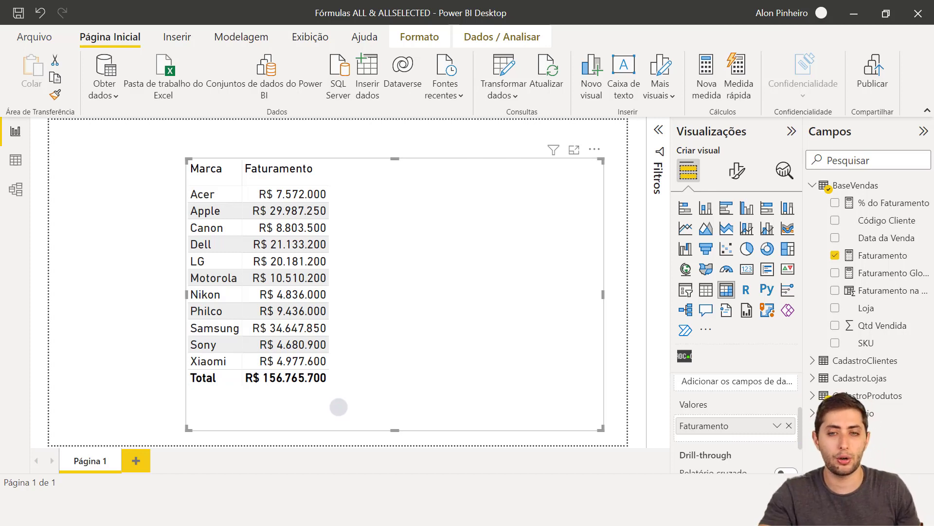
{"action": "scroll", "coordinate": [722, 416], "scroll_direction": "up", "scroll_amount": 3}
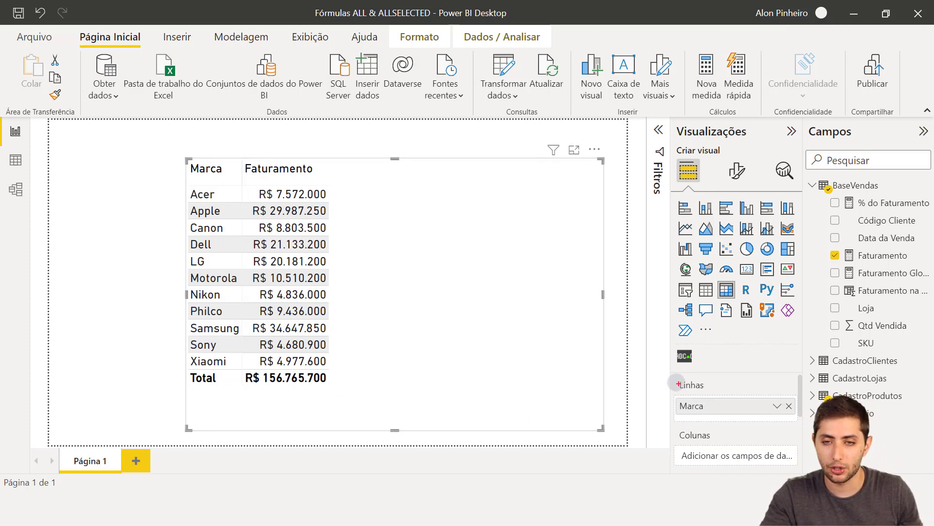
{"action": "mouse_move", "coordinate": [673, 376]}
{"action": "left_mouse_down"}
{"action": "mouse_move", "coordinate": [725, 405]}
{"action": "mouse_move", "coordinate": [802, 417]}
{"action": "left_mouse_up"}
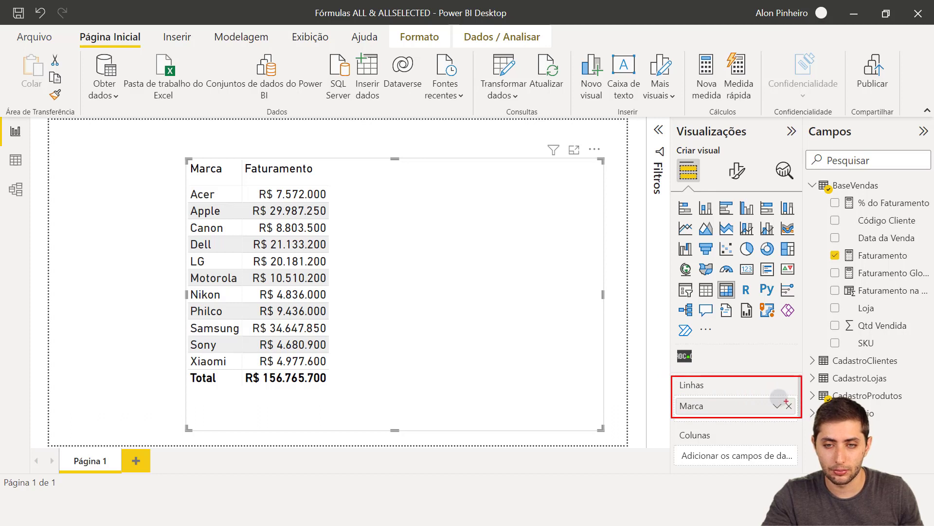
{"action": "key", "text": "Escape"}
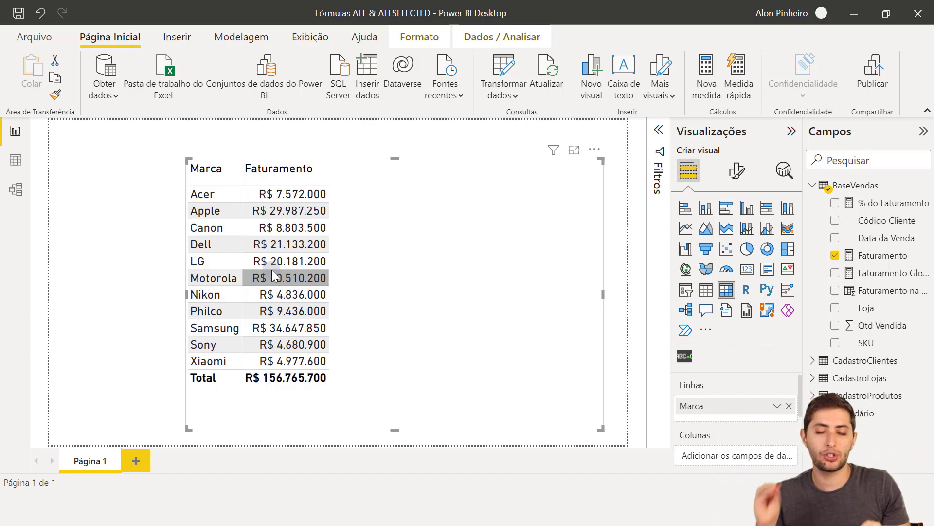
{"action": "key", "text": "ctrl+2"}
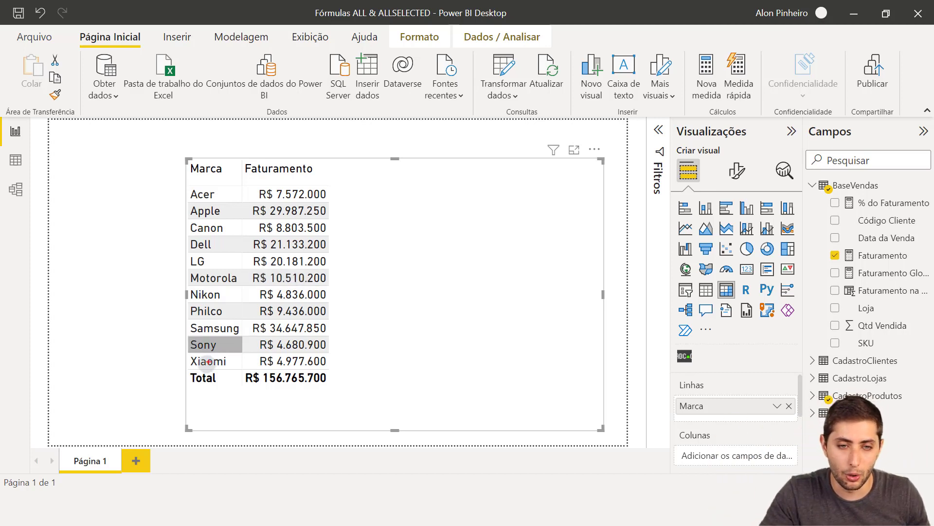
{"action": "mouse_move", "coordinate": [183, 373]}
{"action": "left_mouse_down"}
{"action": "mouse_move", "coordinate": [272, 390]}
{"action": "mouse_move", "coordinate": [335, 386]}
{"action": "left_mouse_up"}
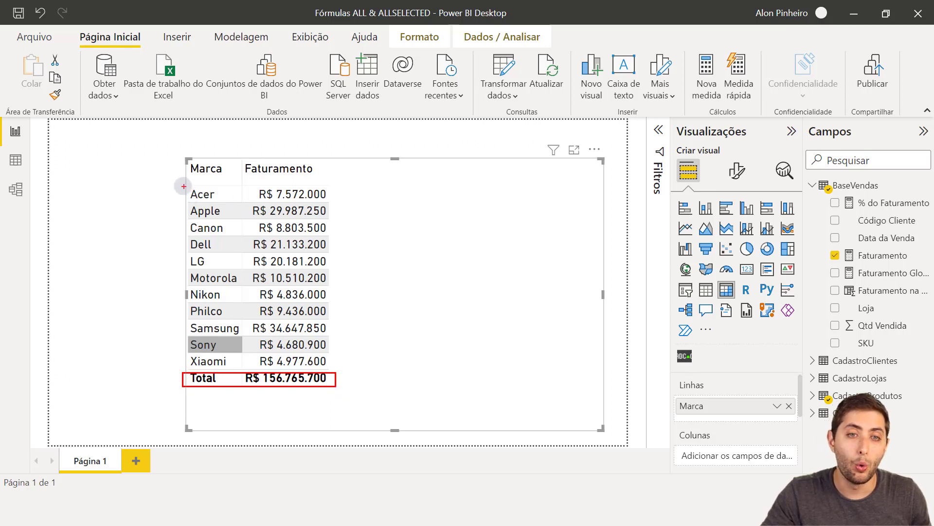
{"action": "mouse_move", "coordinate": [184, 186]}
{"action": "left_mouse_down"}
{"action": "mouse_move", "coordinate": [263, 202]}
{"action": "mouse_move", "coordinate": [332, 201]}
{"action": "left_mouse_up"}
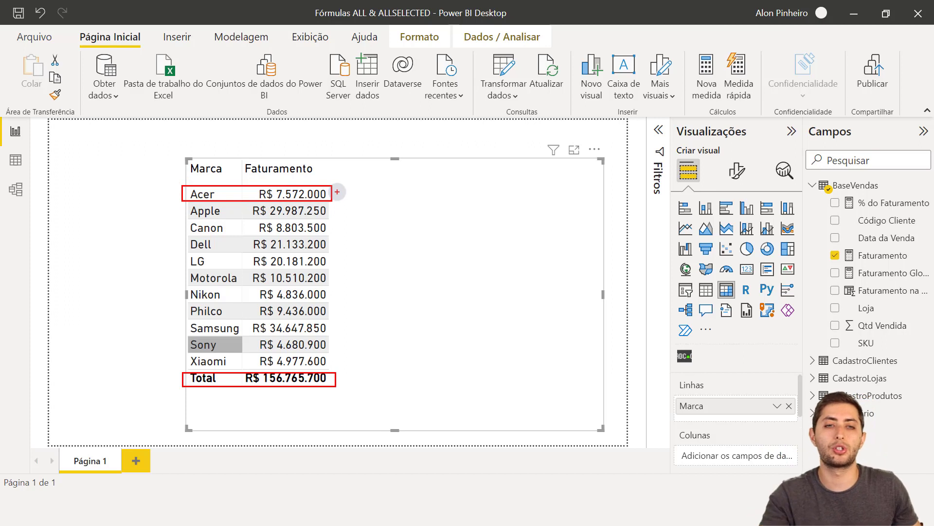
{"action": "left_click_drag", "start_coordinate": [179, 201], "coordinate": [333, 217]}
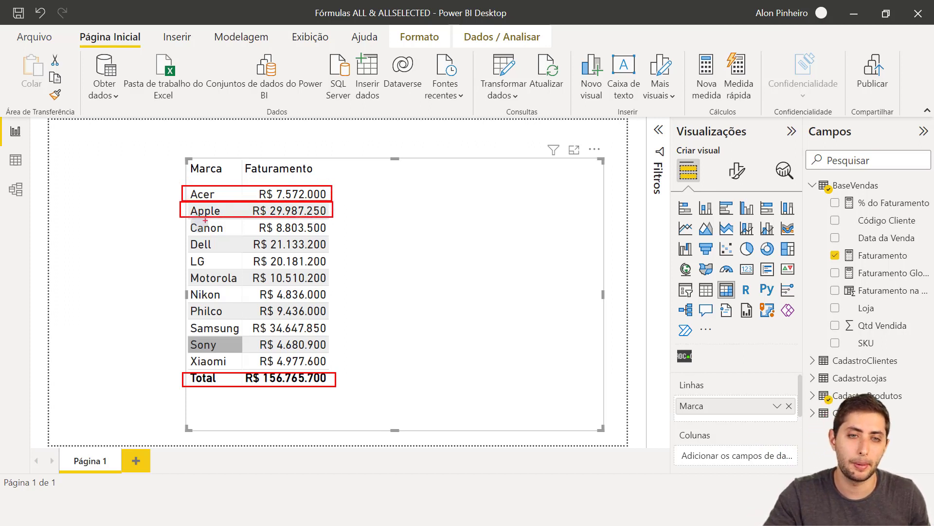
{"action": "mouse_move", "coordinate": [181, 217]}
{"action": "left_mouse_down"}
{"action": "mouse_move", "coordinate": [230, 237]}
{"action": "mouse_move", "coordinate": [327, 233]}
{"action": "left_mouse_up"}
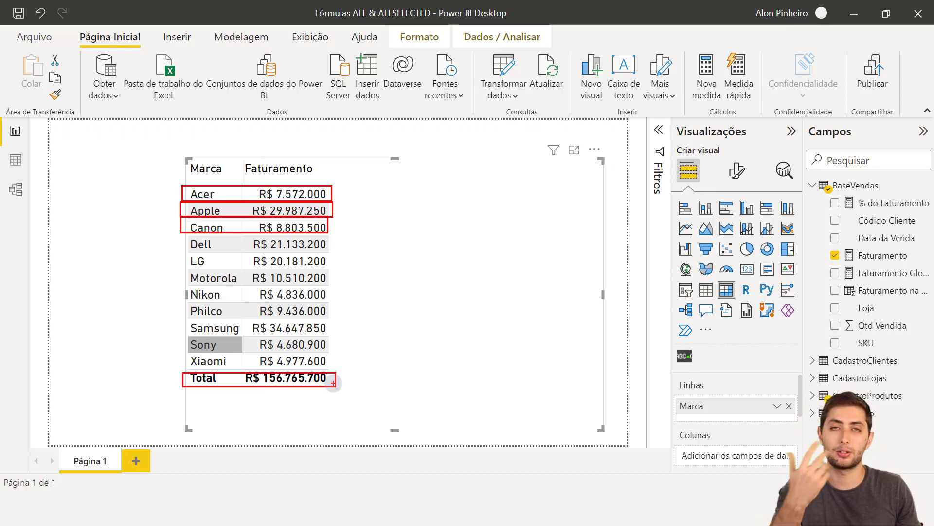
{"action": "key", "text": "Escape"}
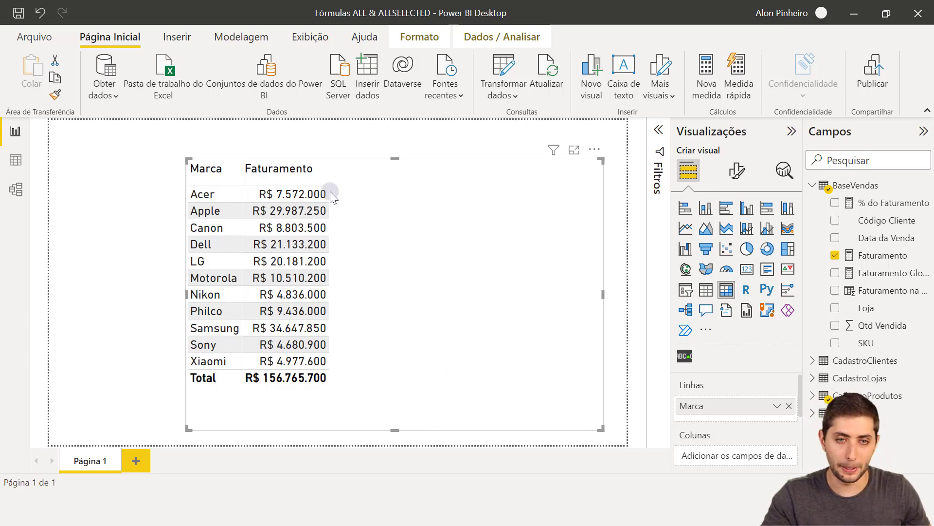
- Compare the Faturamento values of the Acer and Apple rows with the Total row in the brand matrix
{"action": "mouse_move", "coordinate": [241, 182]}
{"action": "left_mouse_down"}
{"action": "mouse_move", "coordinate": [287, 201]}
{"action": "mouse_move", "coordinate": [335, 200]}
{"action": "left_mouse_up"}
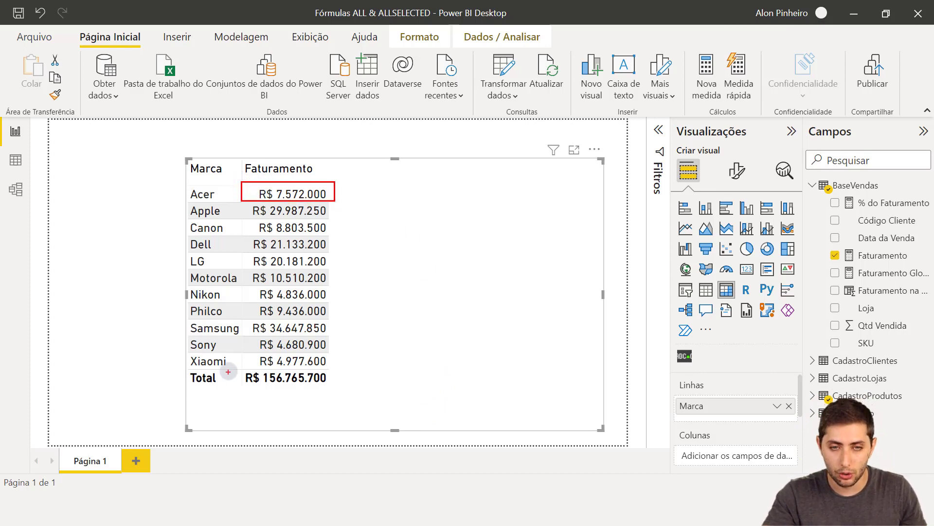
{"action": "left_click_drag", "start_coordinate": [238, 369], "coordinate": [338, 385]}
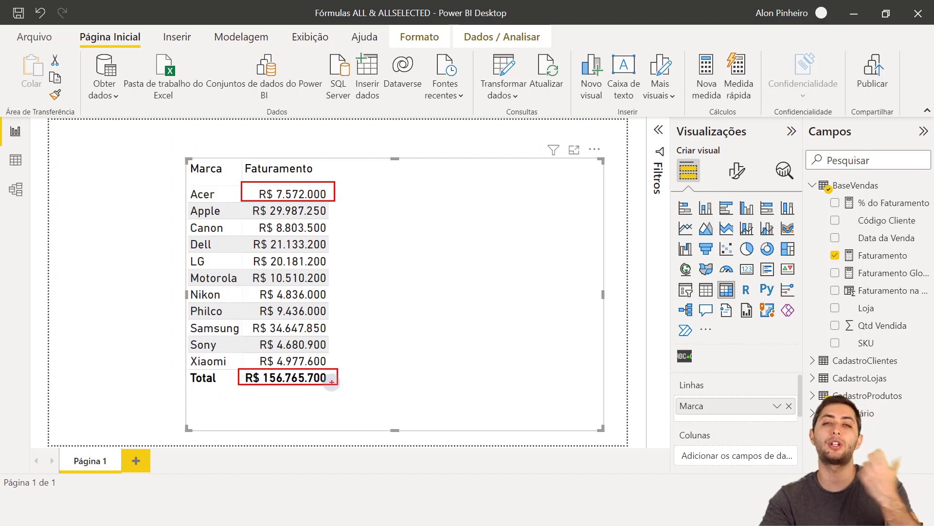
{"action": "key", "text": "Escape"}
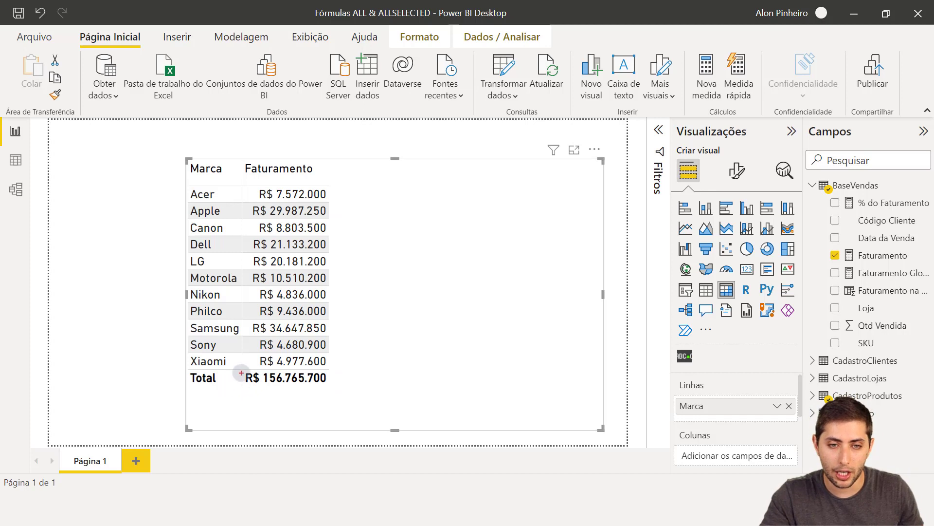
{"action": "left_click_drag", "start_coordinate": [239, 370], "coordinate": [336, 384]}
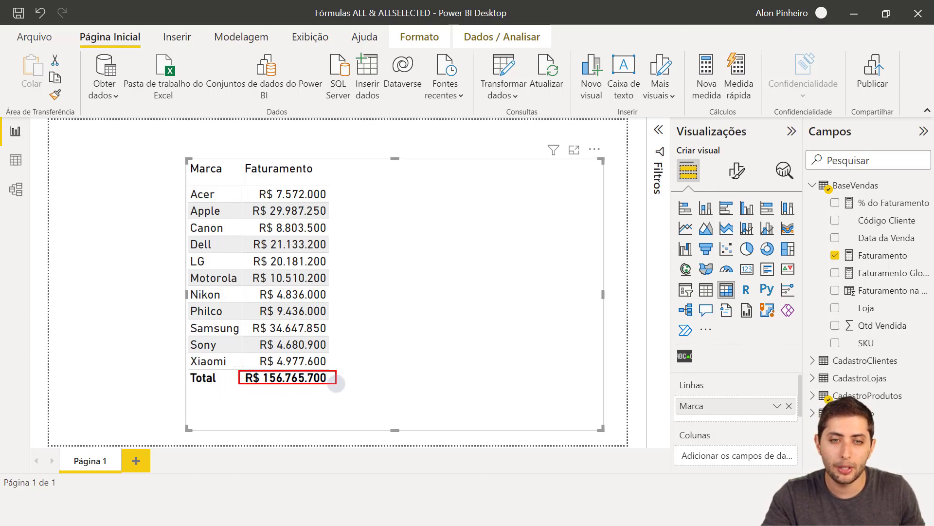
{"action": "key", "text": "Escape"}
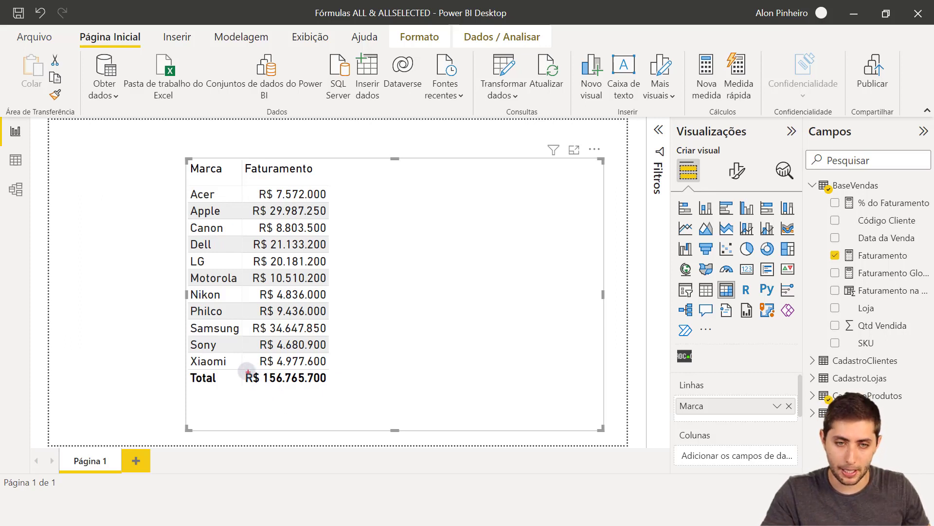
{"action": "left_click_drag", "start_coordinate": [237, 365], "coordinate": [336, 385]}
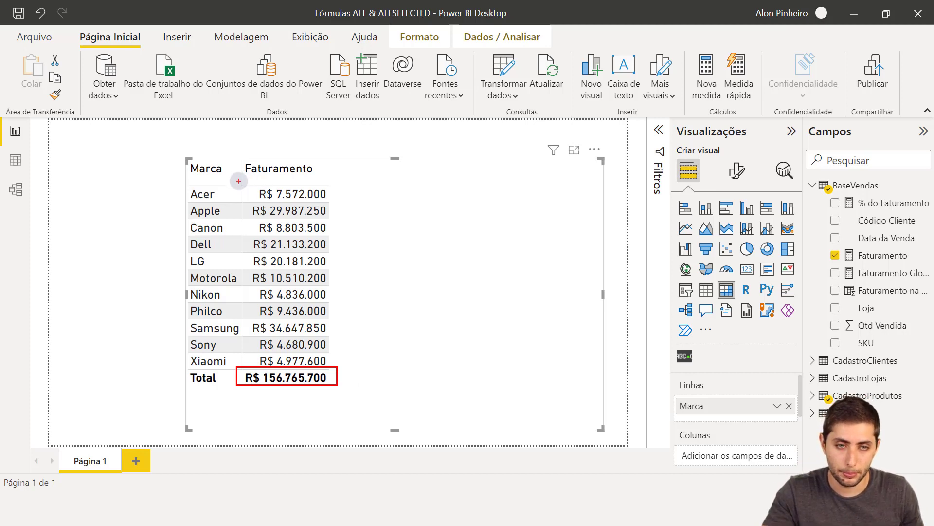
{"action": "mouse_move", "coordinate": [238, 181]}
{"action": "left_mouse_down"}
{"action": "mouse_move", "coordinate": [335, 199]}
{"action": "mouse_move", "coordinate": [326, 201]}
{"action": "left_mouse_up"}
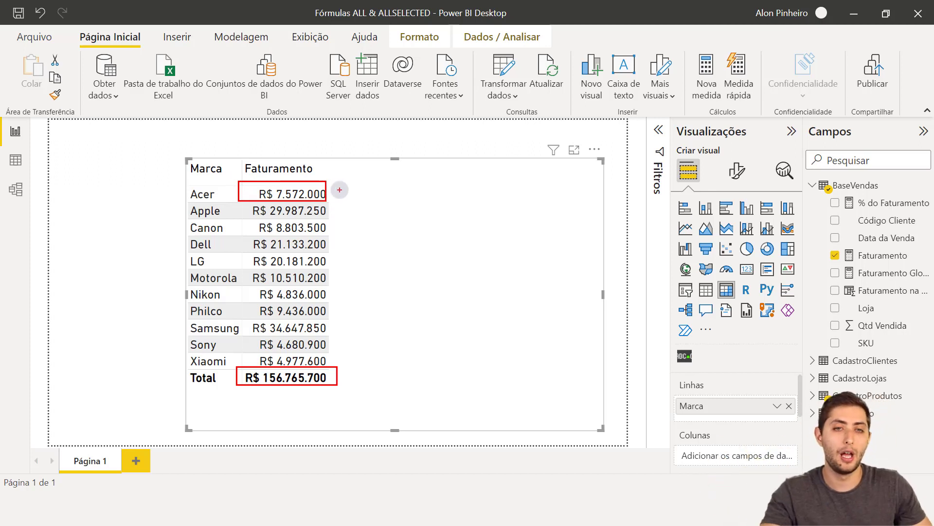
{"action": "key", "text": "ctrl+z"}
{"action": "mouse_move", "coordinate": [242, 203]}
{"action": "left_mouse_down"}
{"action": "mouse_move", "coordinate": [323, 226]}
{"action": "mouse_move", "coordinate": [333, 217]}
{"action": "left_mouse_up"}
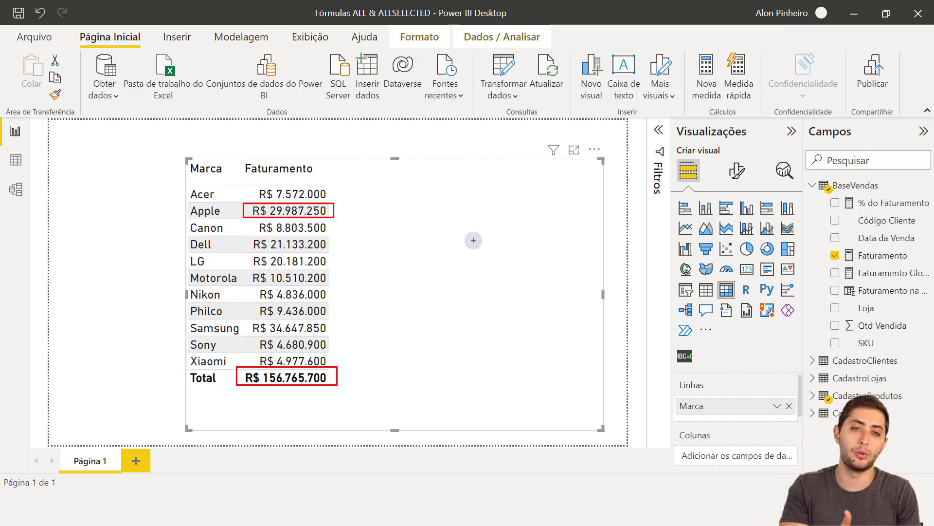
{"action": "key", "text": "Escape"}
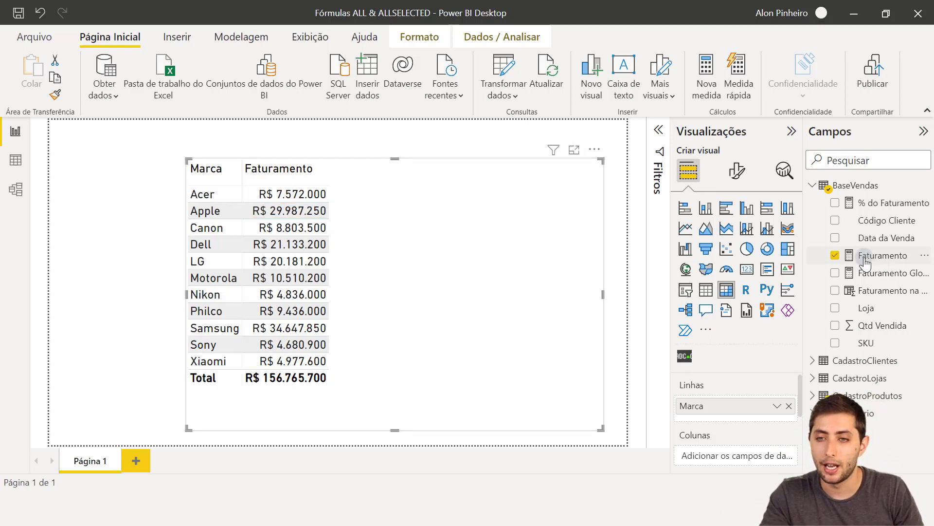
- Add the Faturamento Global measure to the brand matrix values below Faturamento
{"action": "left_click_drag", "start_coordinate": [876, 275], "coordinate": [732, 448]}
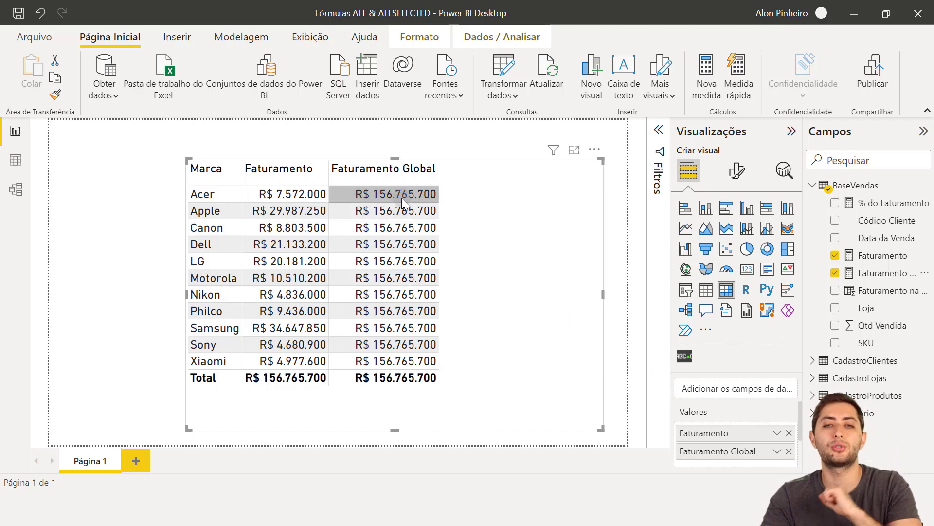
{"action": "left_click", "coordinate": [468, 246]}
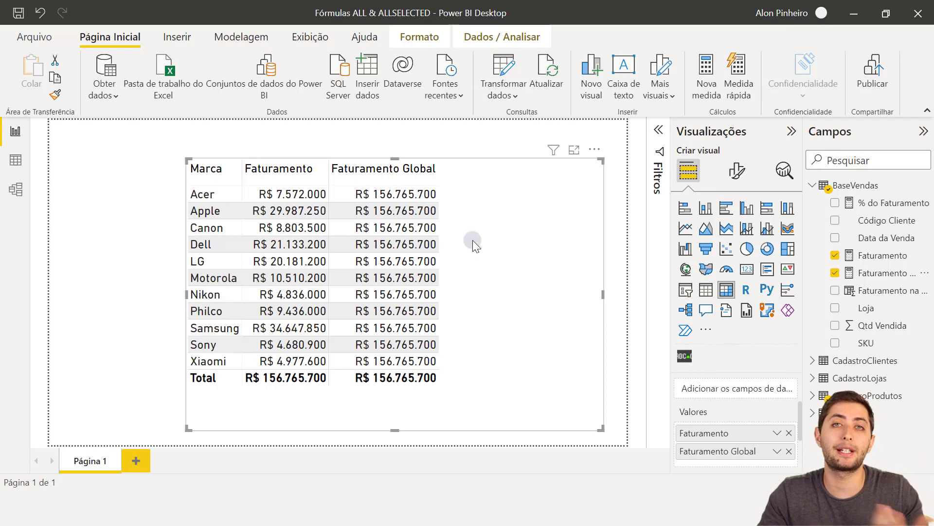
- Examine the DAX formula of Faturamento Global against the Faturamento values of the Nikon, Philco and Total rows
{"action": "left_click", "coordinate": [885, 274]}
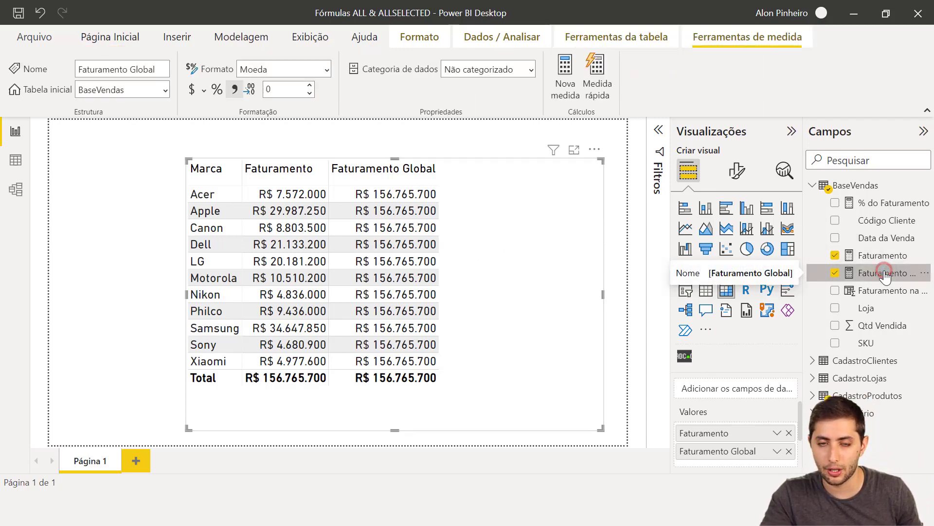
{"action": "scroll", "coordinate": [272, 158], "scroll_direction": "up", "scroll_amount": 5, "text": "ctrl"}
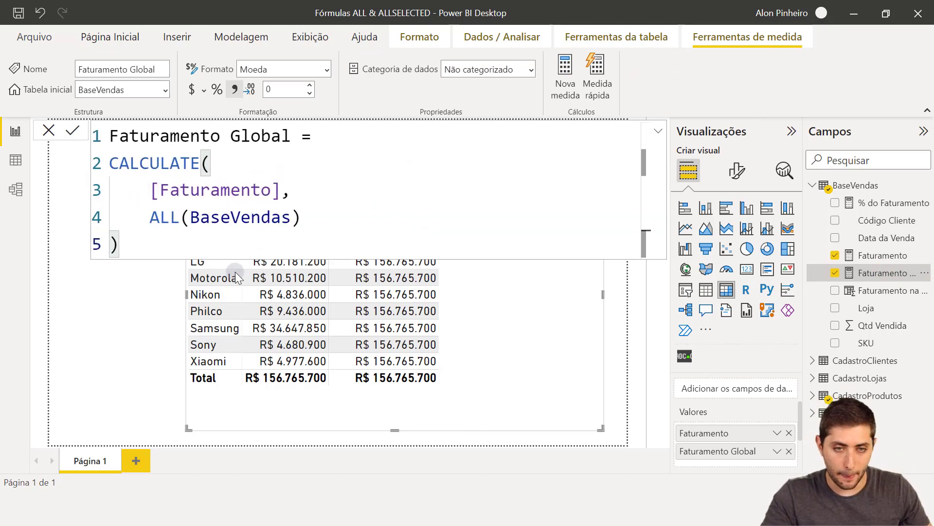
{"action": "left_click_drag", "start_coordinate": [182, 288], "coordinate": [335, 303]}
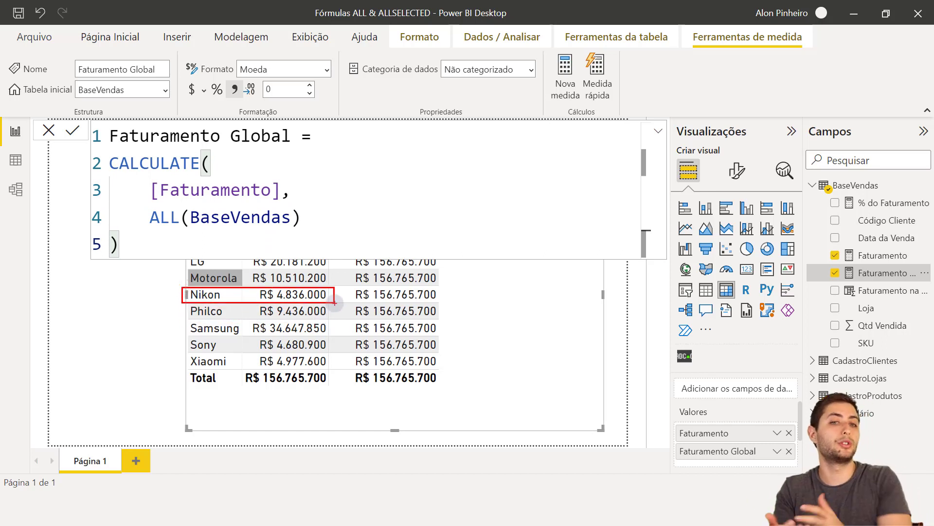
{"action": "key", "text": "Escape"}
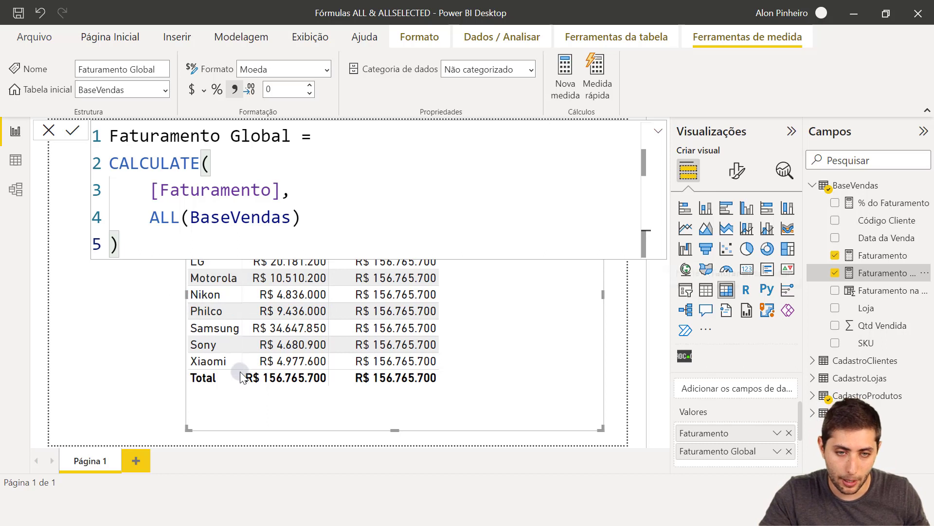
{"action": "key", "text": "ctrl+2"}
{"action": "left_click_drag", "start_coordinate": [233, 366], "coordinate": [330, 384]}
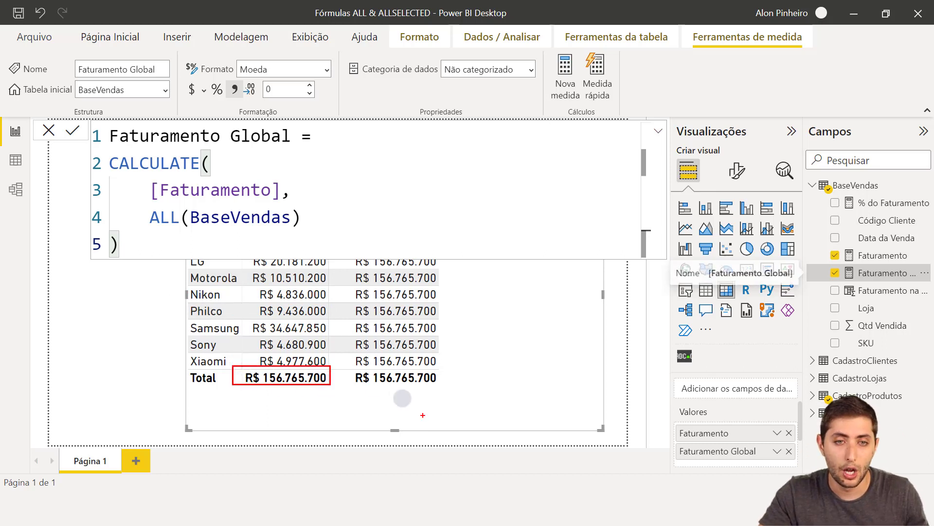
{"action": "mouse_move", "coordinate": [186, 283]}
{"action": "left_mouse_down"}
{"action": "mouse_move", "coordinate": [322, 323]}
{"action": "mouse_move", "coordinate": [331, 306]}
{"action": "left_mouse_up"}
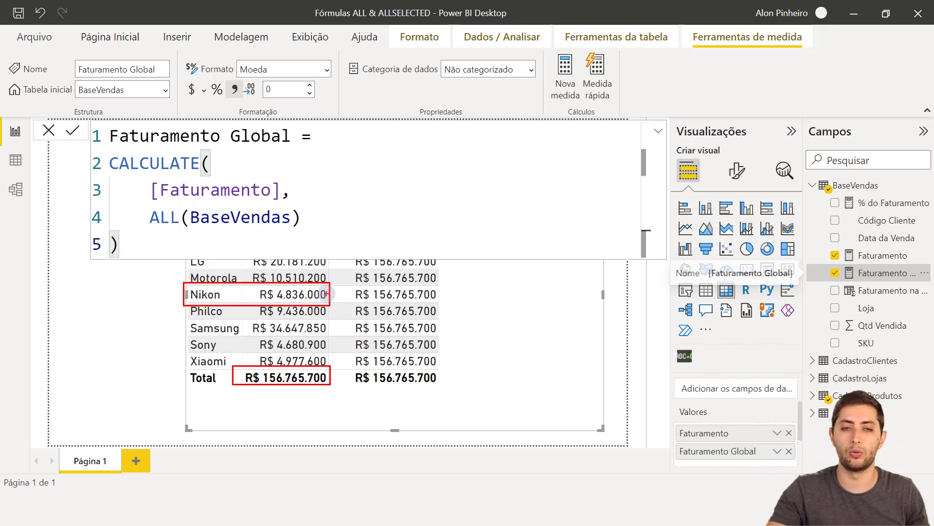
{"action": "key", "text": "ctrl+z"}
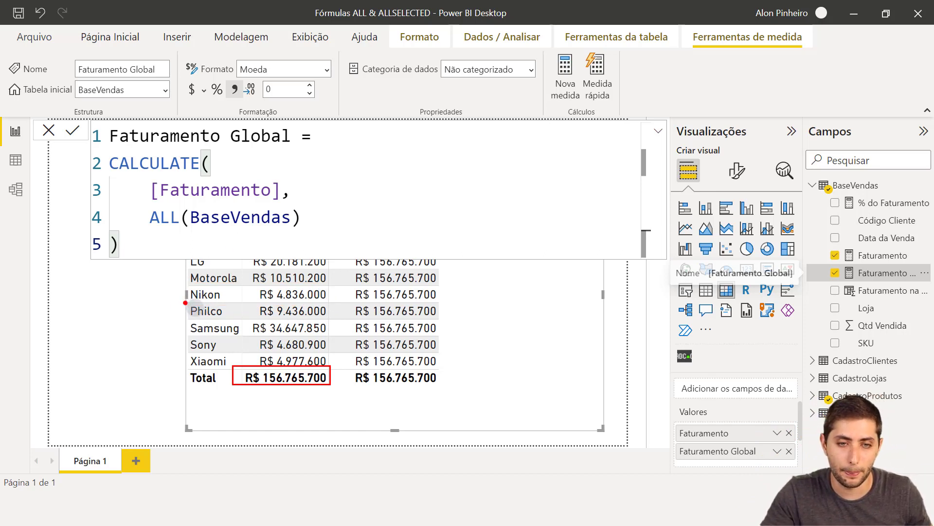
{"action": "mouse_move", "coordinate": [186, 303]}
{"action": "left_mouse_down"}
{"action": "mouse_move", "coordinate": [320, 334]}
{"action": "mouse_move", "coordinate": [329, 319]}
{"action": "left_mouse_up"}
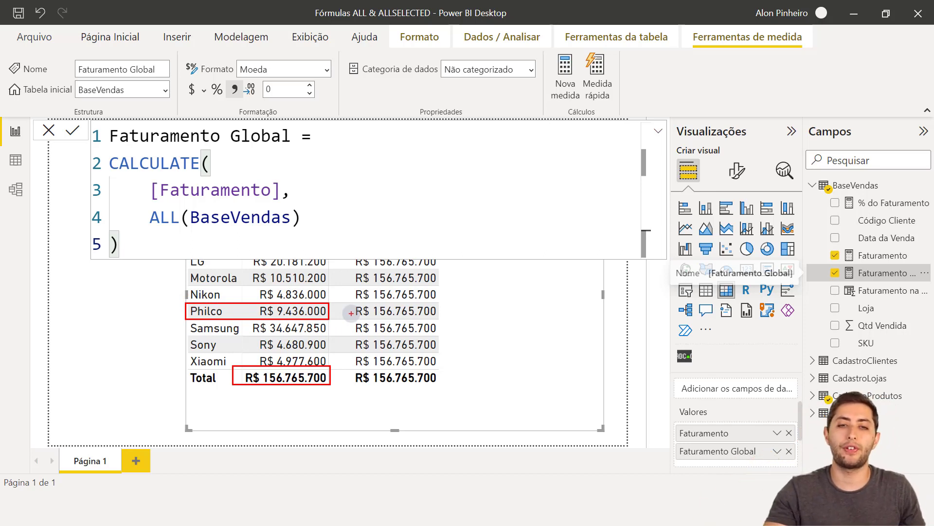
{"action": "key", "text": "ctrl+z"}
{"action": "key", "text": "ctrl+z"}
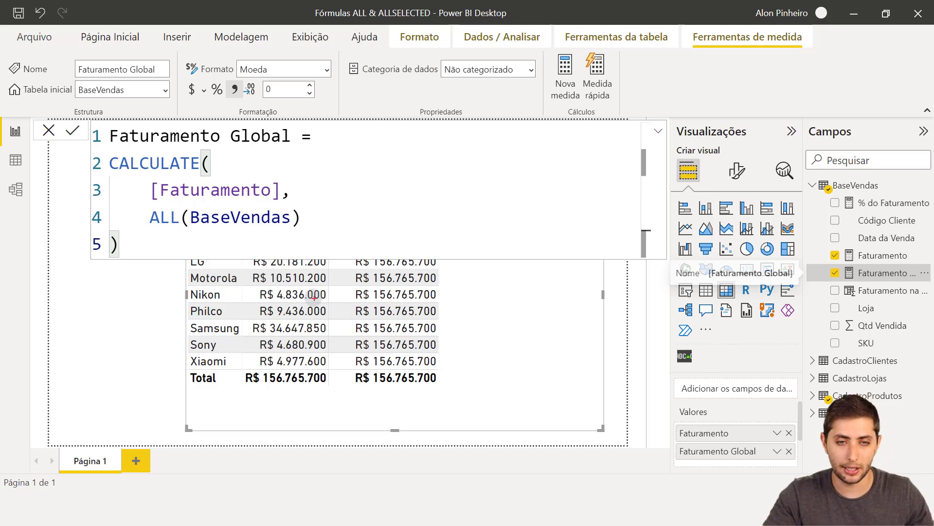
- Compare Faturamento with Faturamento Global in the Nikon row, then leave the measure formula
{"action": "mouse_move", "coordinate": [252, 284]}
{"action": "left_mouse_down"}
{"action": "mouse_move", "coordinate": [271, 302]}
{"action": "mouse_move", "coordinate": [445, 303]}
{"action": "left_mouse_up"}
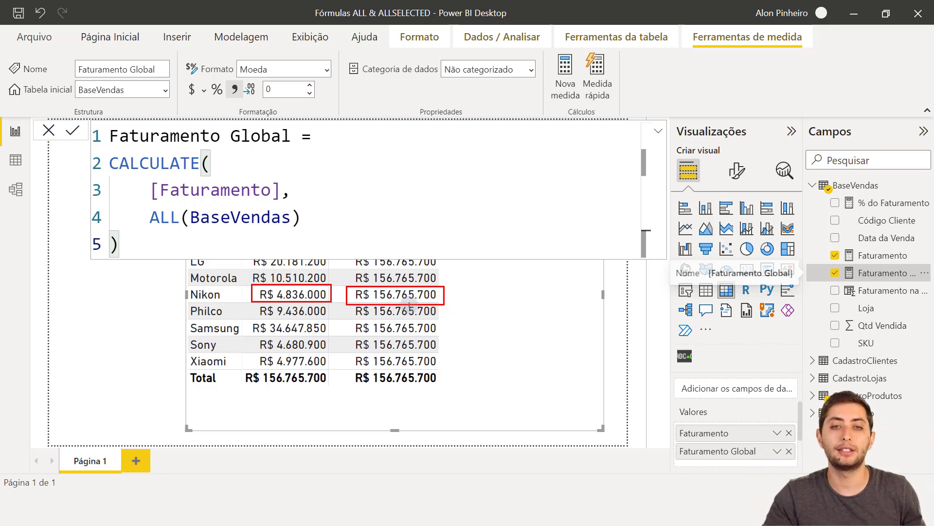
{"action": "key", "text": "Escape"}
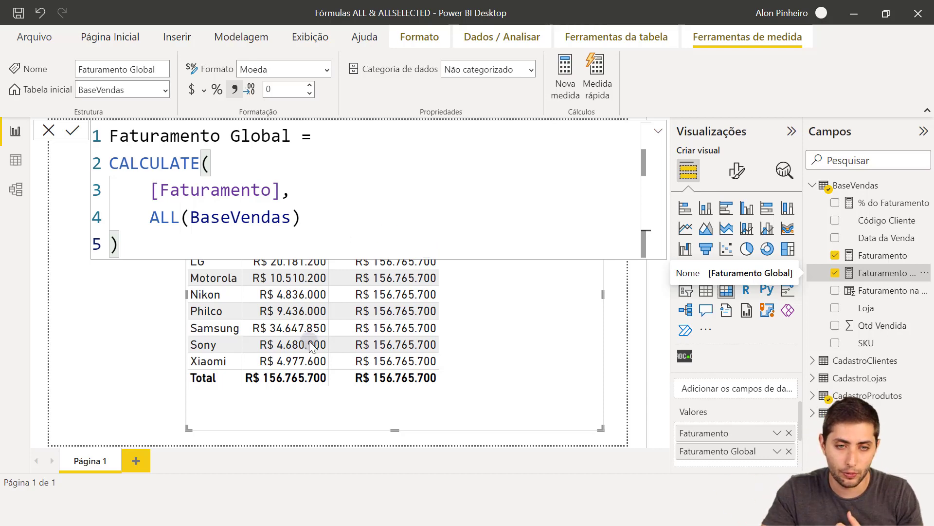
{"action": "left_click", "coordinate": [109, 331]}
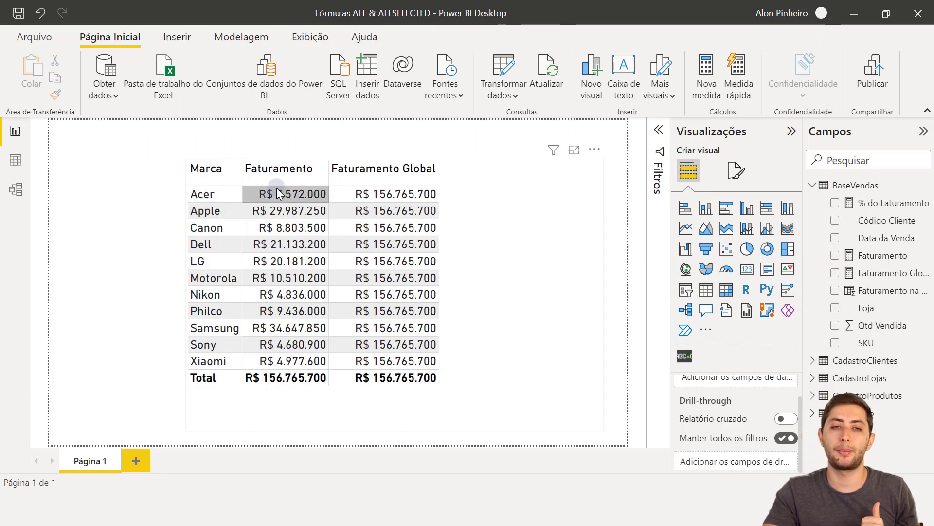
- Replace Marca in the matrix rows with the Loja field from CadastroLojas
{"action": "left_click", "coordinate": [547, 292]}
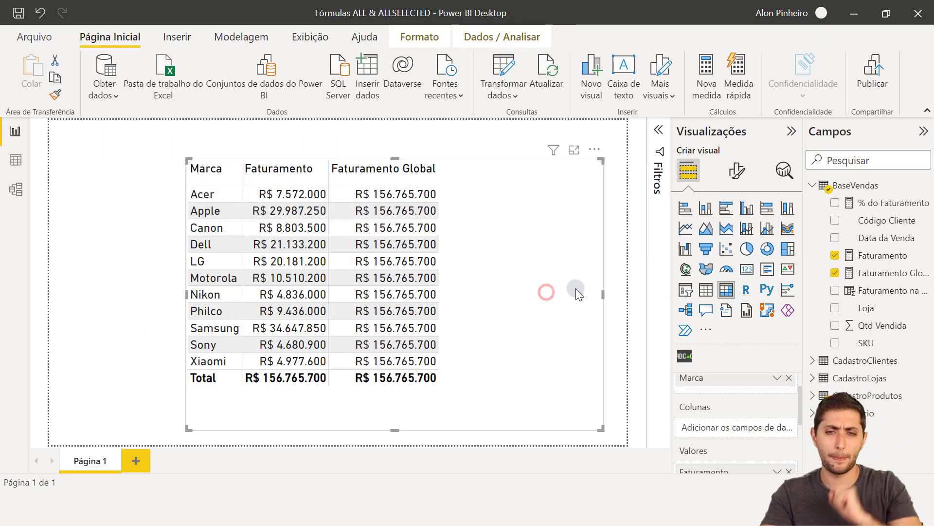
{"action": "scroll", "coordinate": [758, 410], "scroll_direction": "up", "scroll_amount": 1}
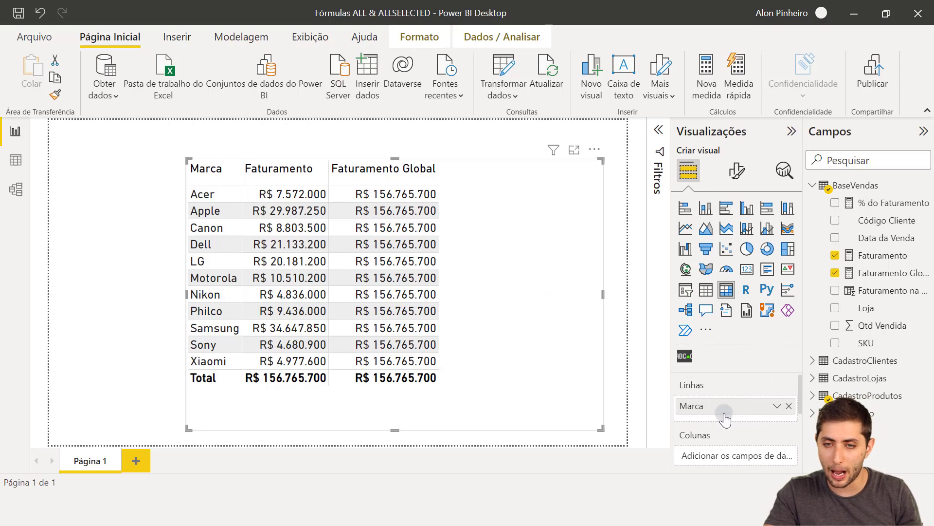
{"action": "left_click", "coordinate": [790, 403]}
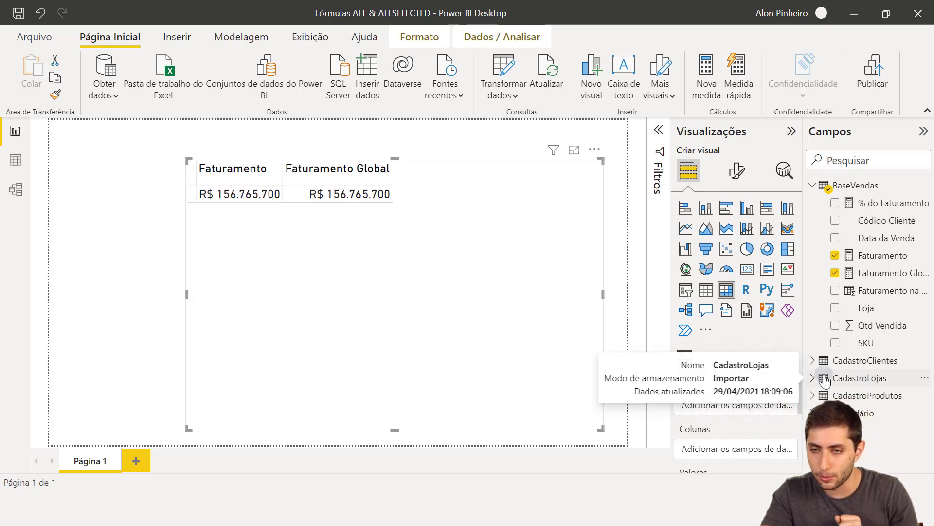
{"action": "left_click", "coordinate": [813, 379]}
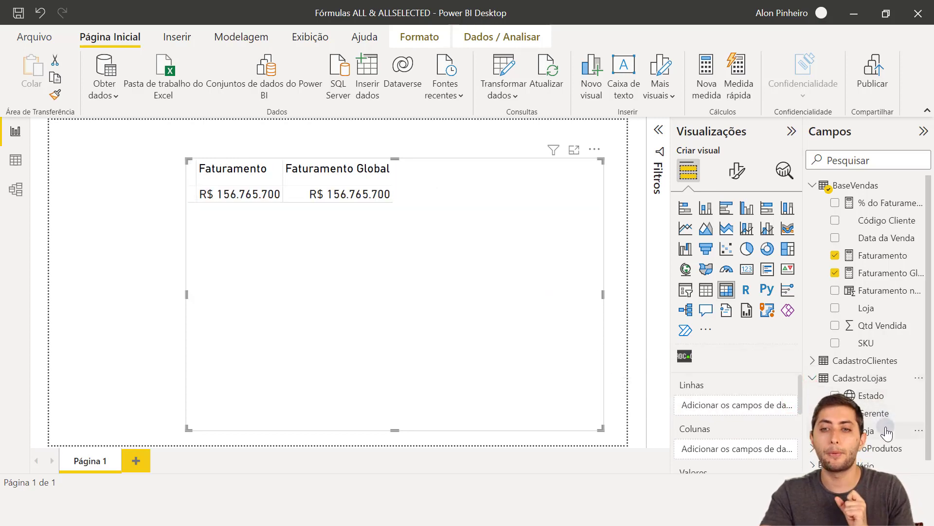
{"action": "left_click_drag", "start_coordinate": [908, 430], "coordinate": [757, 407]}
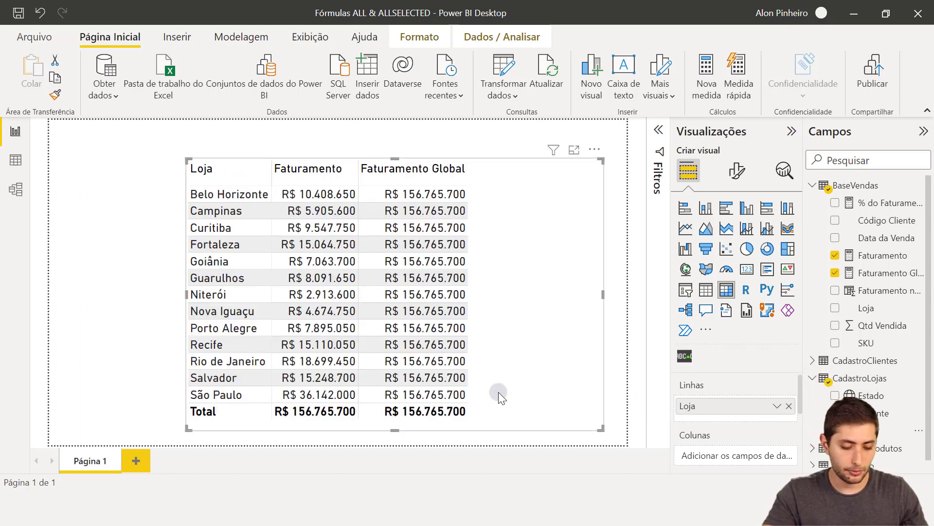
- Compare the Faturamento of the Belo Horizonte store with the Total row in the matrix
{"action": "left_click_drag", "start_coordinate": [261, 403], "coordinate": [363, 417]}
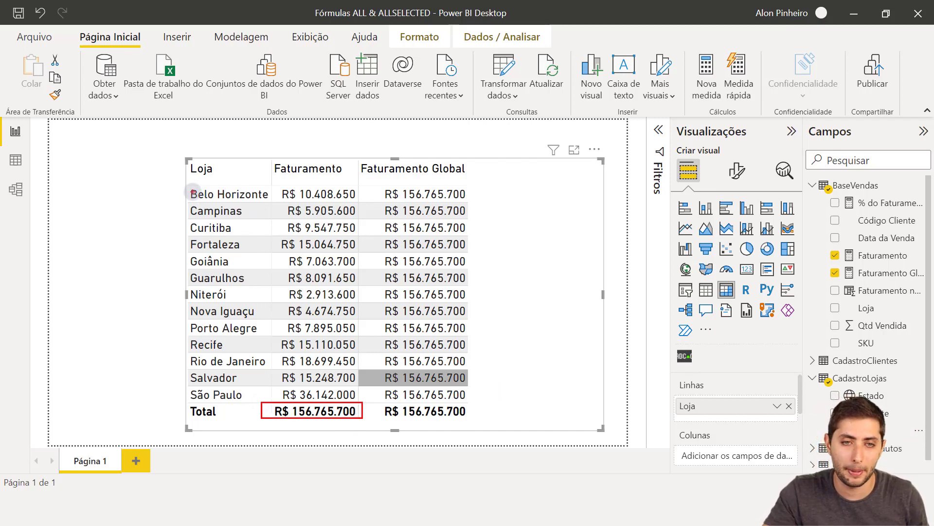
{"action": "mouse_move", "coordinate": [185, 187]}
{"action": "left_mouse_down"}
{"action": "mouse_move", "coordinate": [359, 193]}
{"action": "mouse_move", "coordinate": [362, 201]}
{"action": "left_mouse_up"}
{"action": "key", "text": "ctrl+z"}
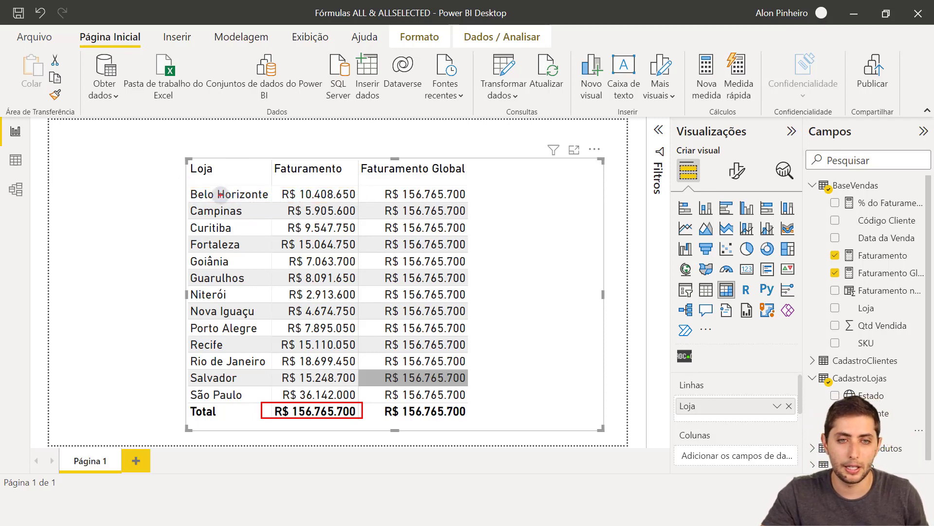
{"action": "key", "text": "Escape"}
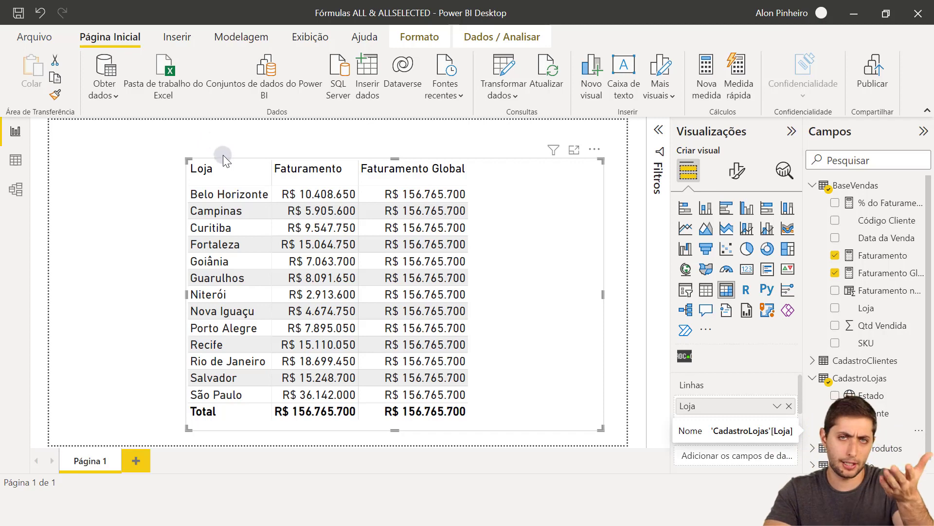
- Replace Loja in the matrix rows with the Marca field from CadastroProdutos
{"action": "left_click", "coordinate": [791, 406]}
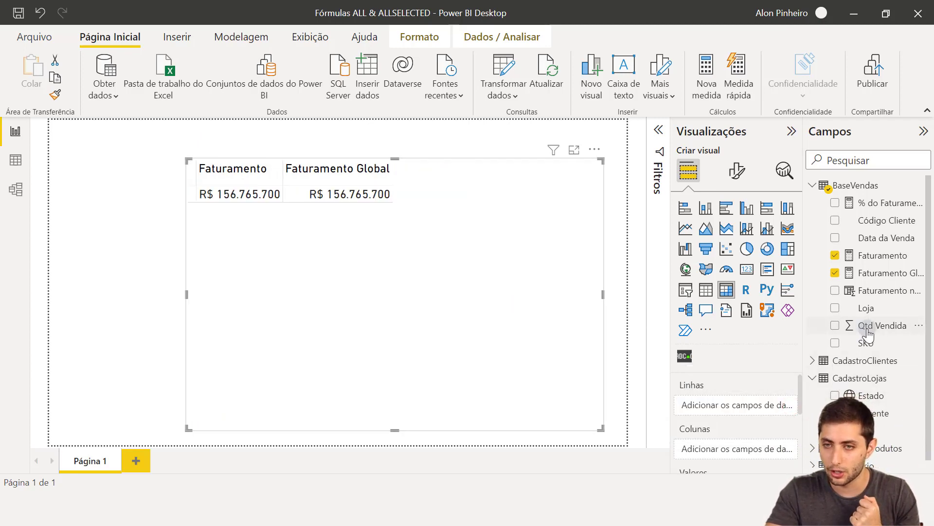
{"action": "scroll", "coordinate": [855, 305], "scroll_direction": "down", "scroll_amount": 1}
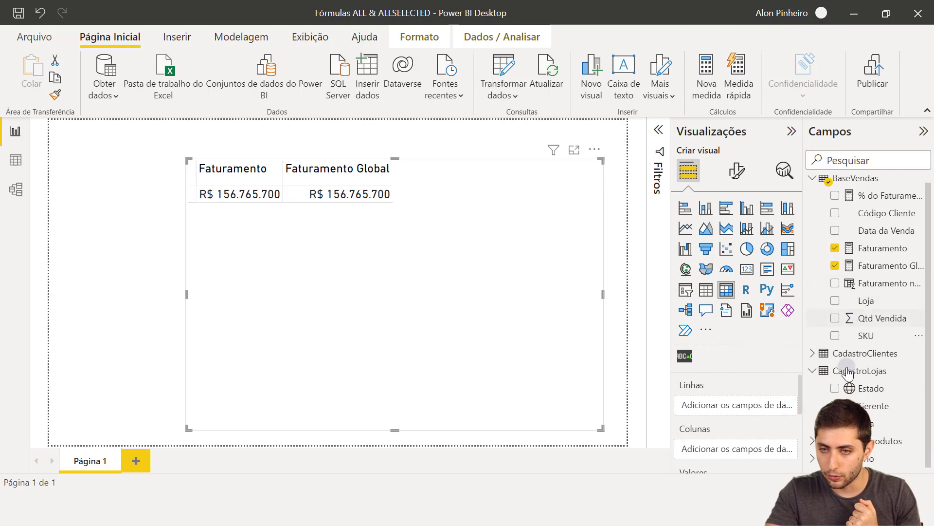
{"action": "left_click", "coordinate": [813, 441]}
{"action": "scroll", "coordinate": [838, 414], "scroll_direction": "down", "scroll_amount": 3}
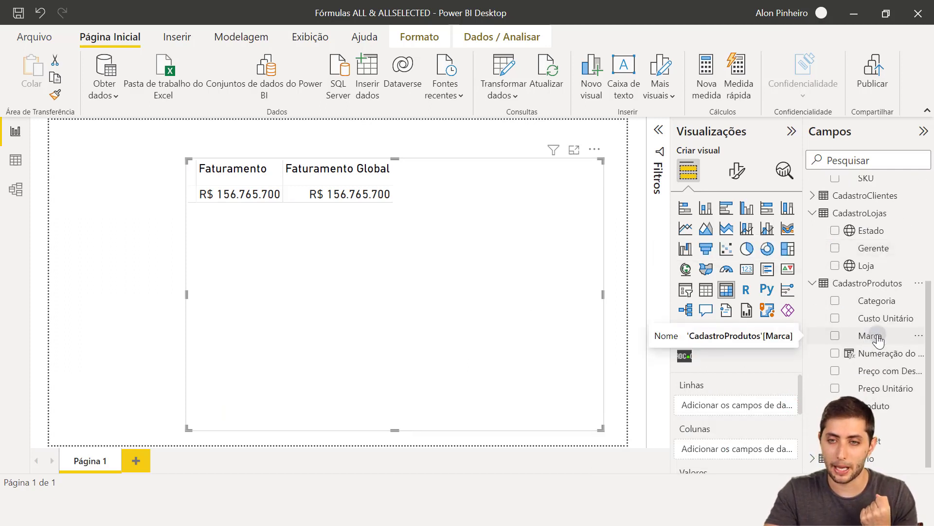
{"action": "left_click_drag", "start_coordinate": [876, 335], "coordinate": [745, 404]}
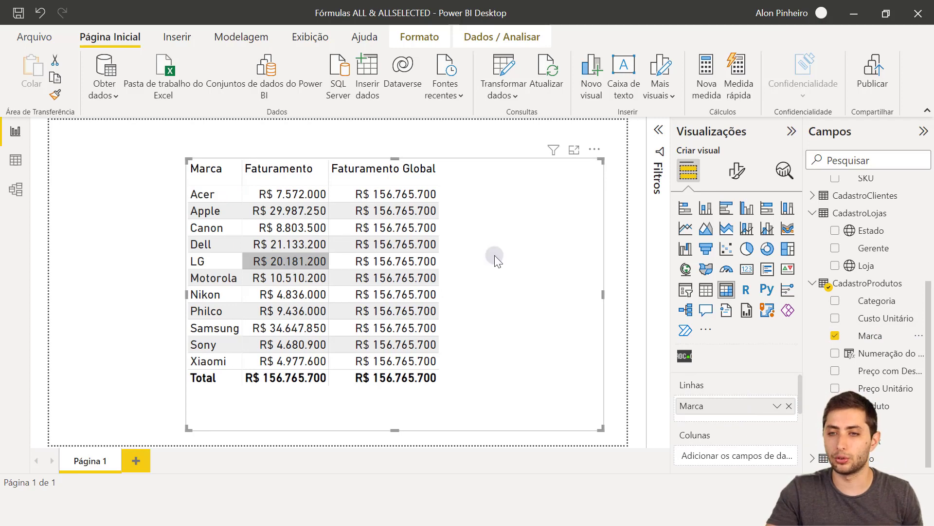
- Open the Faturamento Global measure's formula and examine its CALCULATE, [Faturamento] and ALL(BaseVendas) parts
{"action": "scroll", "coordinate": [862, 271], "scroll_direction": "up", "scroll_amount": 3}
{"action": "left_click", "coordinate": [858, 274]}
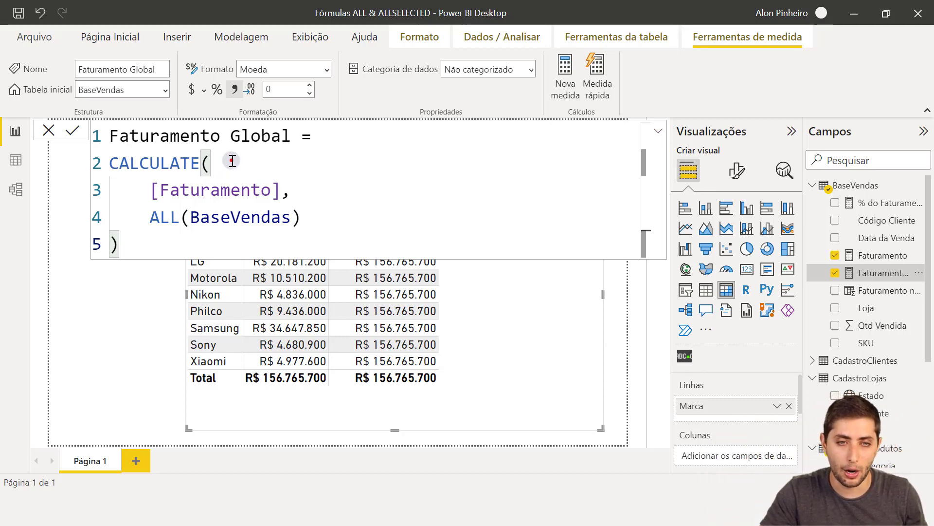
{"action": "left_click_drag", "start_coordinate": [233, 158], "coordinate": [71, 161]}
{"action": "left_click_drag", "start_coordinate": [301, 221], "coordinate": [115, 214]}
{"action": "double_click", "coordinate": [174, 163]}
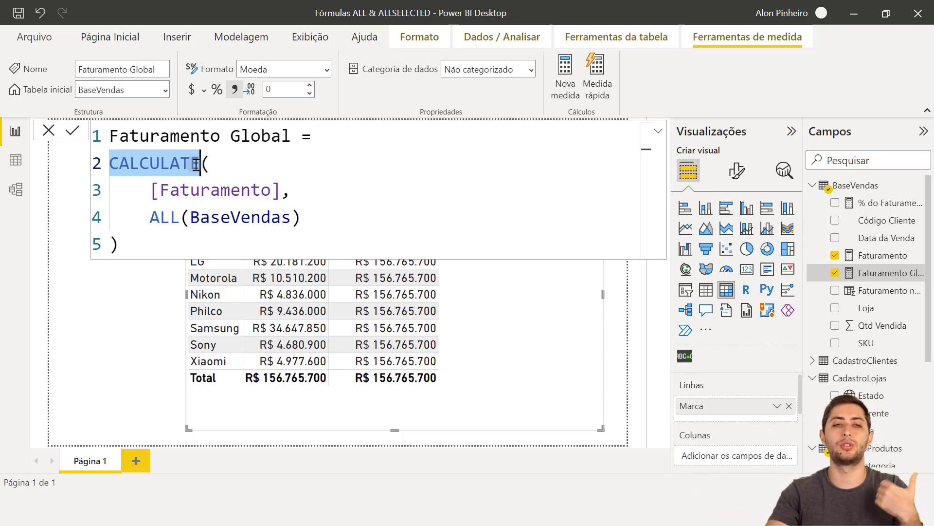
{"action": "left_click", "coordinate": [195, 165]}
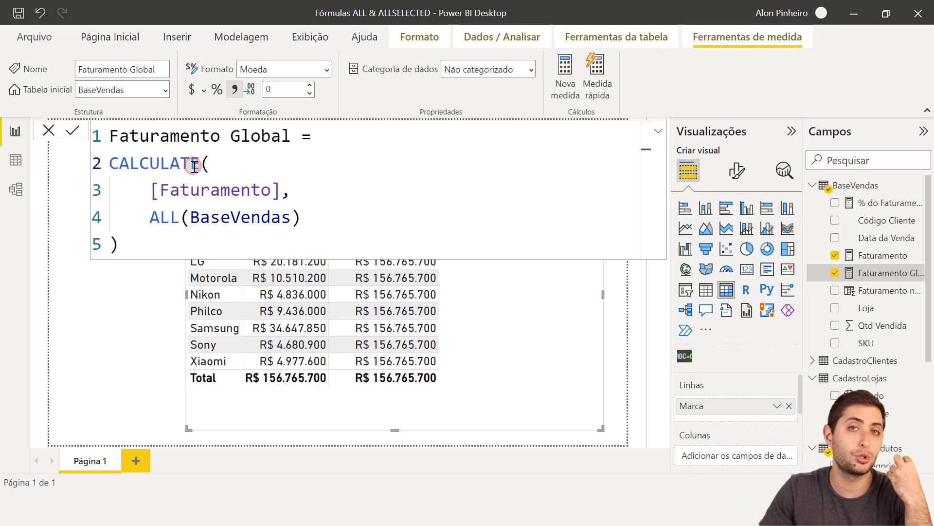
{"action": "double_click", "coordinate": [199, 191]}
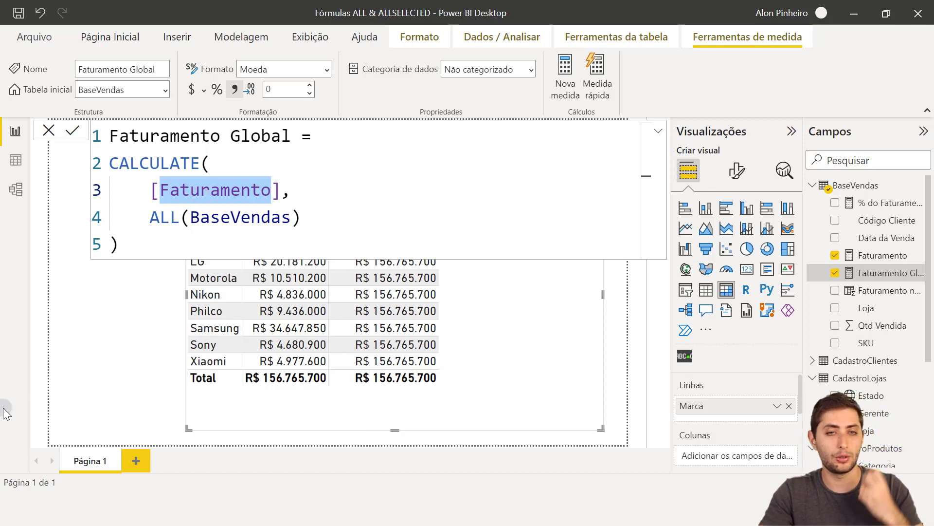
- Replace [Faturamento] inside CALCULATE with SUM(BaseVendas[Faturamento na Venda])
{"action": "left_click_drag", "start_coordinate": [282, 189], "coordinate": [140, 178]}
{"action": "type", "text": "sum,"}
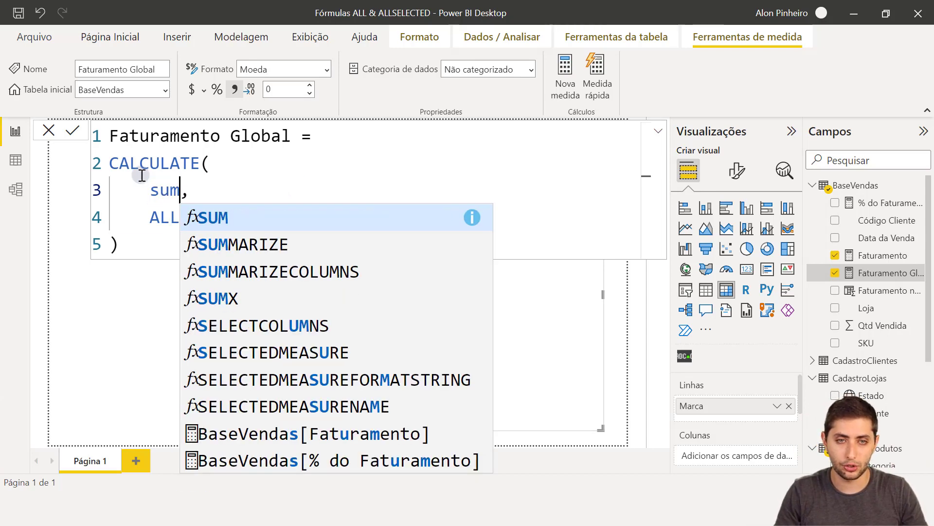
{"action": "key", "text": "Tab"}
{"action": "type", "text": "faturam"}
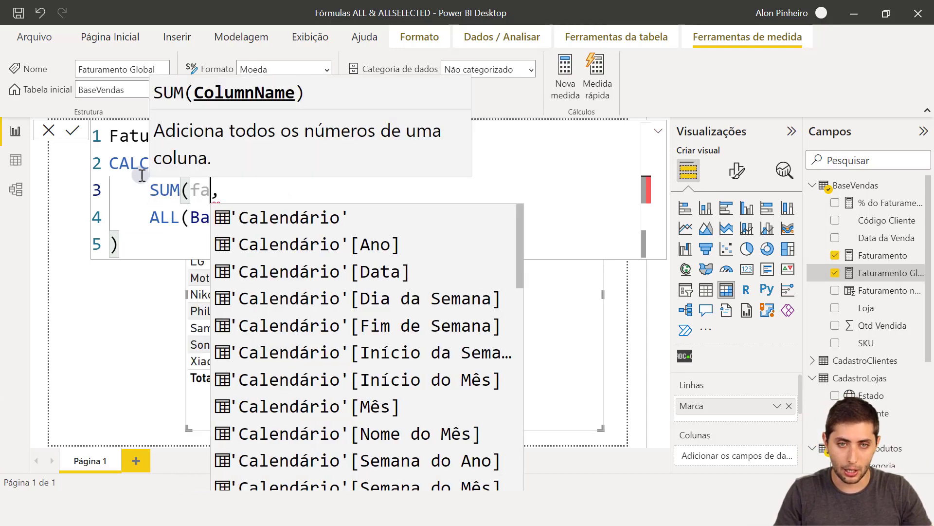
{"action": "key", "text": "Tab"}
{"action": "type", "text": ")"}
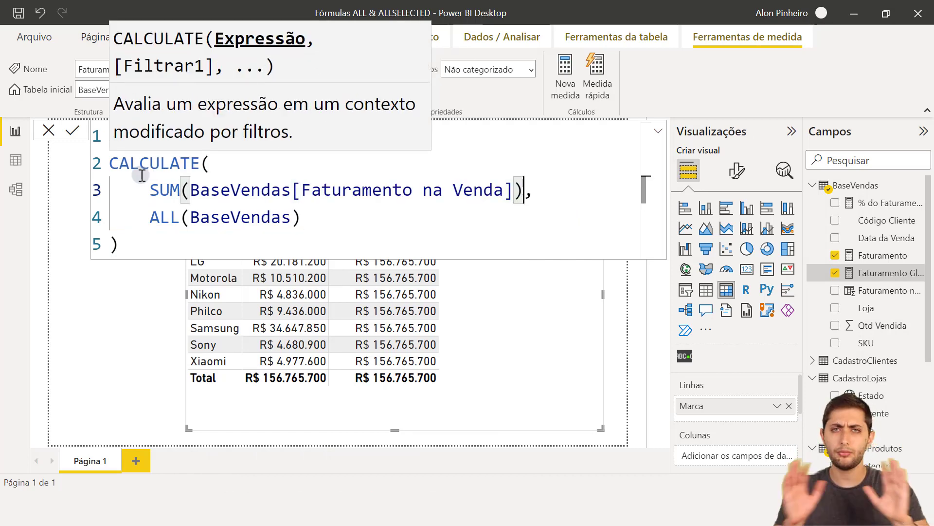
- Replace the SUM expression inside CALCULATE with the [Faturamento] measure
{"action": "key", "text": "shift+Home"}
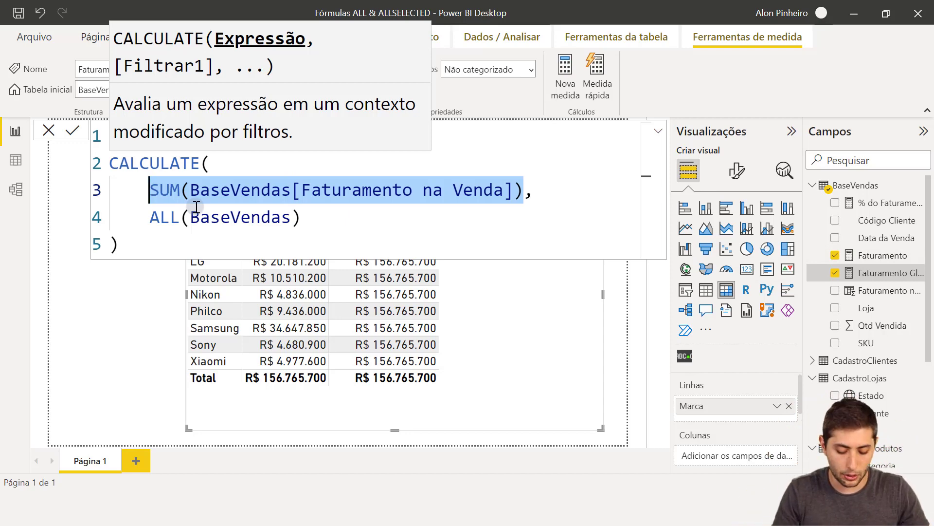
{"action": "type", "text": "faturame,"}
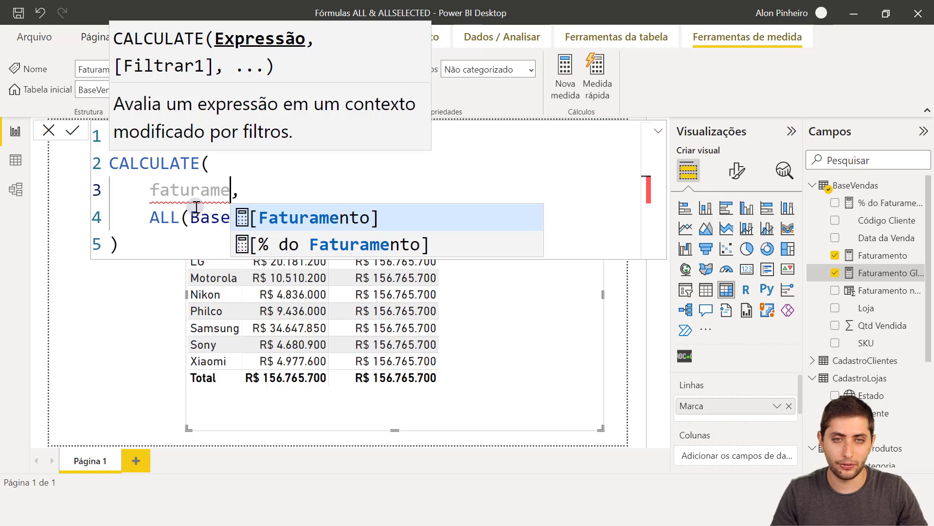
{"action": "key", "text": "Tab"}
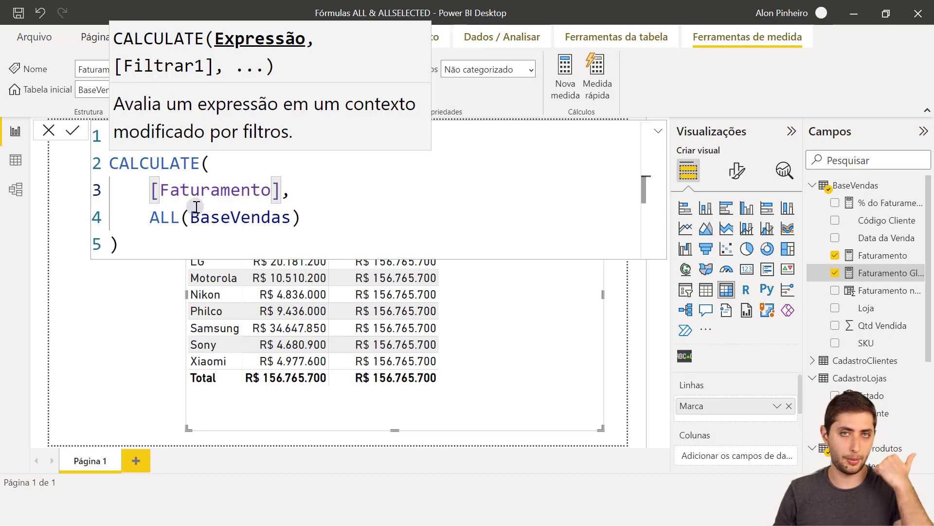
- Review how CALCULATE evaluates [Faturamento] under the ALL(BaseVendas) filter in the Faturamento Global formula
{"action": "key", "text": "Down"}
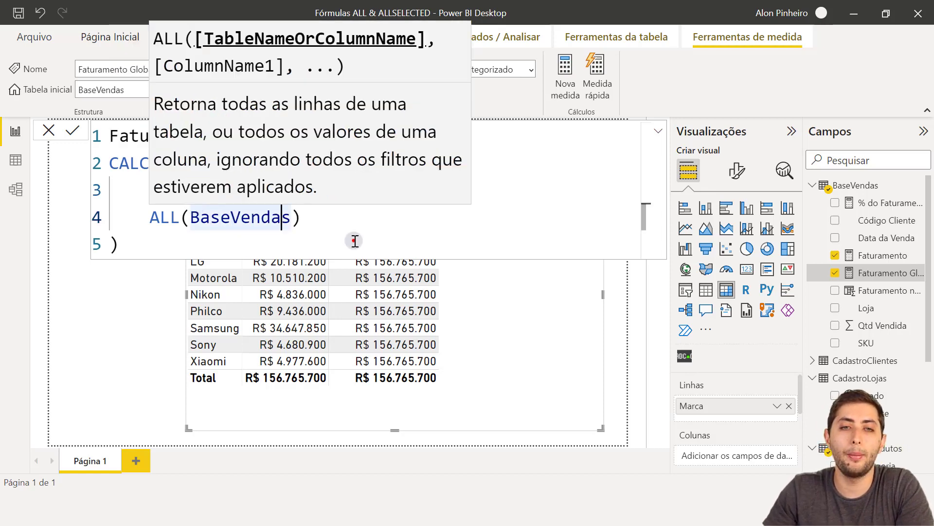
{"action": "left_click", "coordinate": [303, 200]}
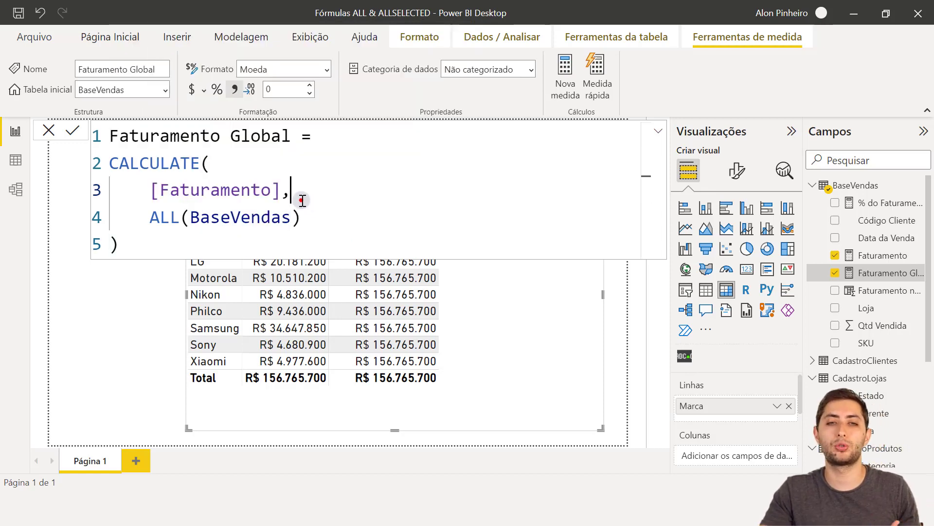
{"action": "left_click", "coordinate": [276, 191]}
{"action": "left_click", "coordinate": [250, 176]}
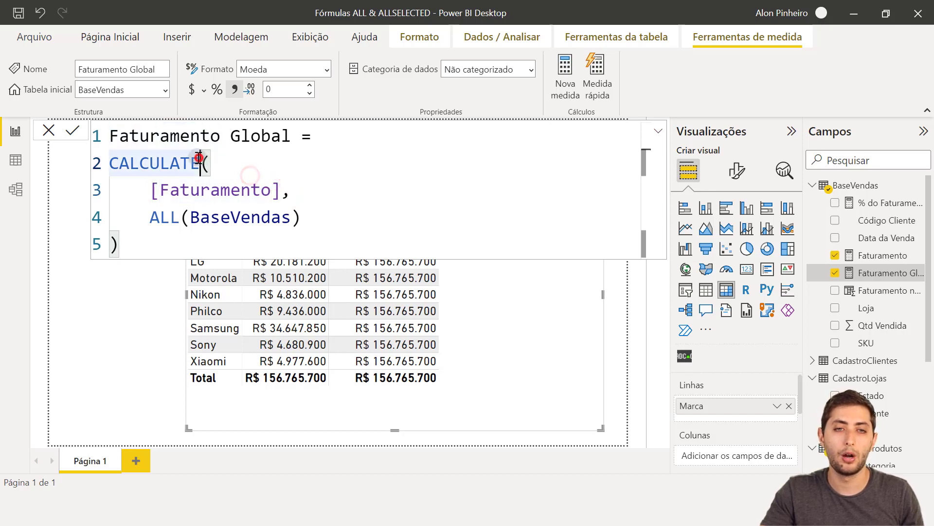
{"action": "double_click", "coordinate": [229, 186]}
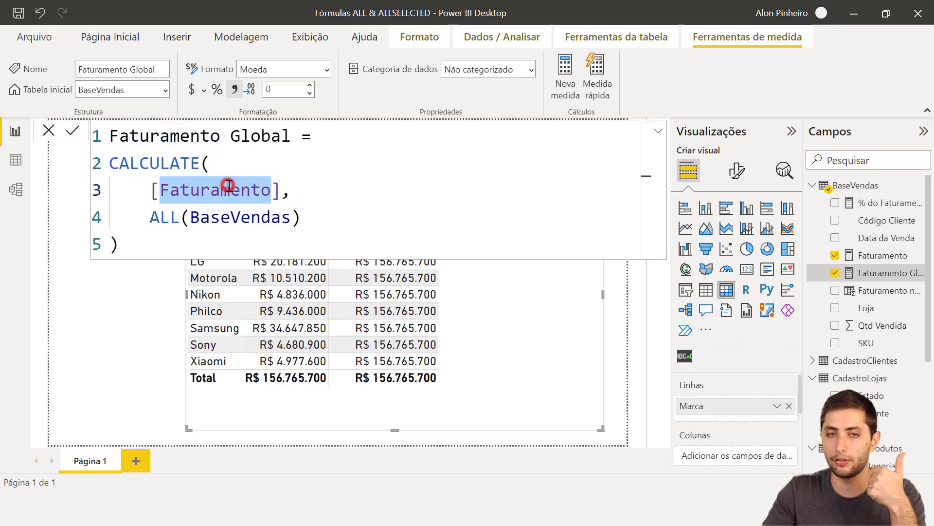
{"action": "left_click_drag", "start_coordinate": [142, 218], "coordinate": [194, 228]}
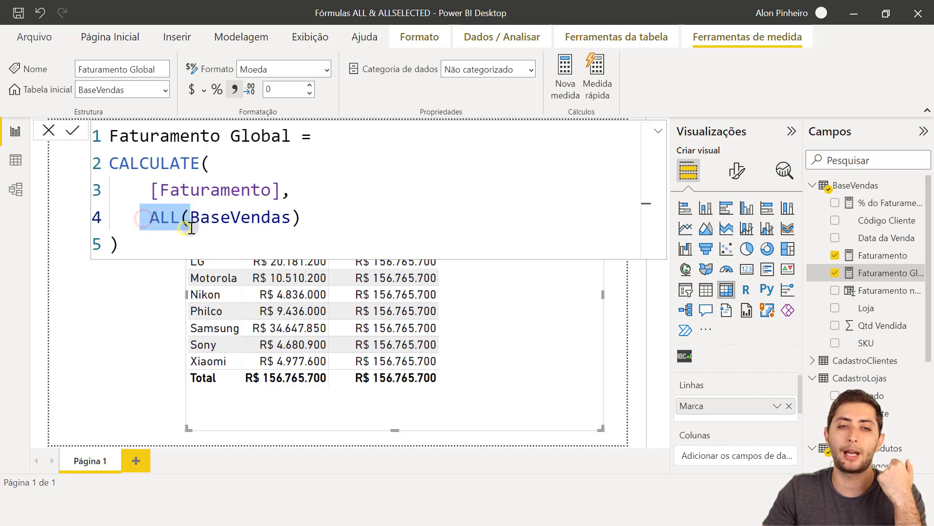
{"action": "left_click", "coordinate": [188, 230]}
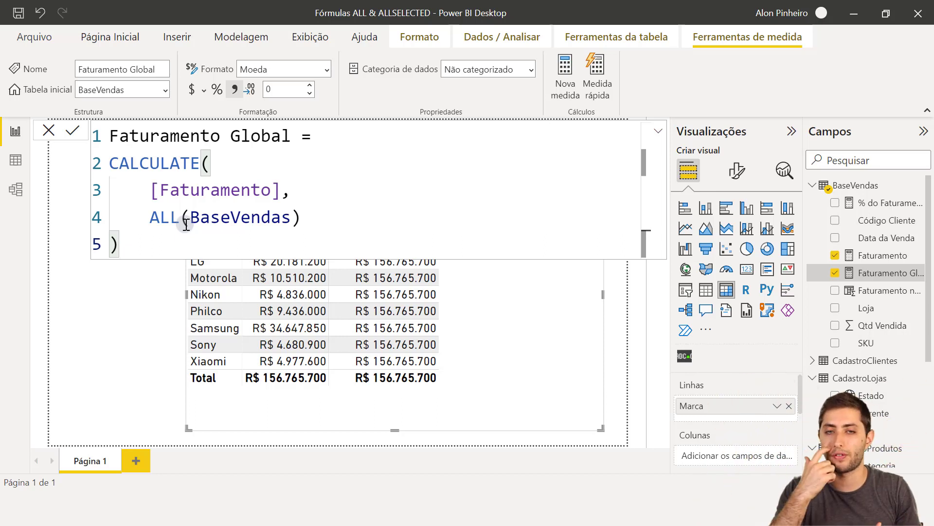
{"action": "double_click", "coordinate": [164, 217]}
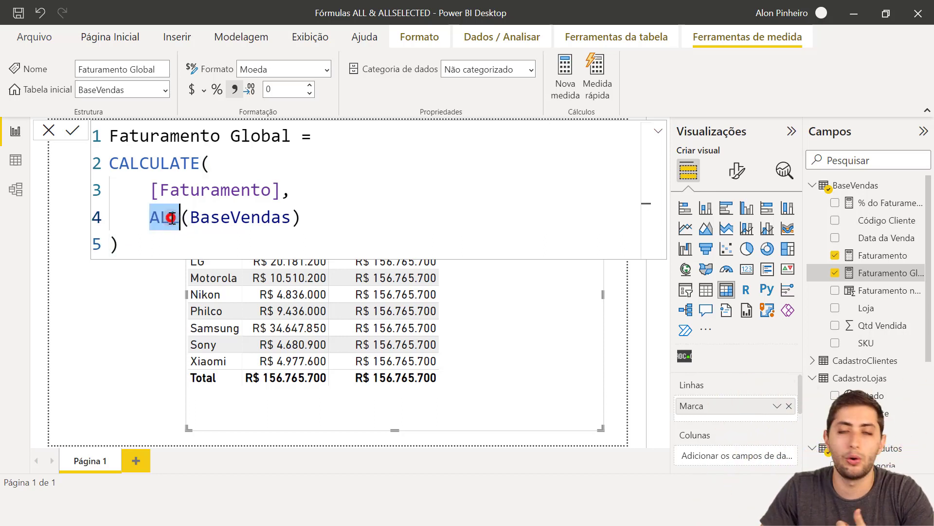
{"action": "double_click", "coordinate": [207, 218]}
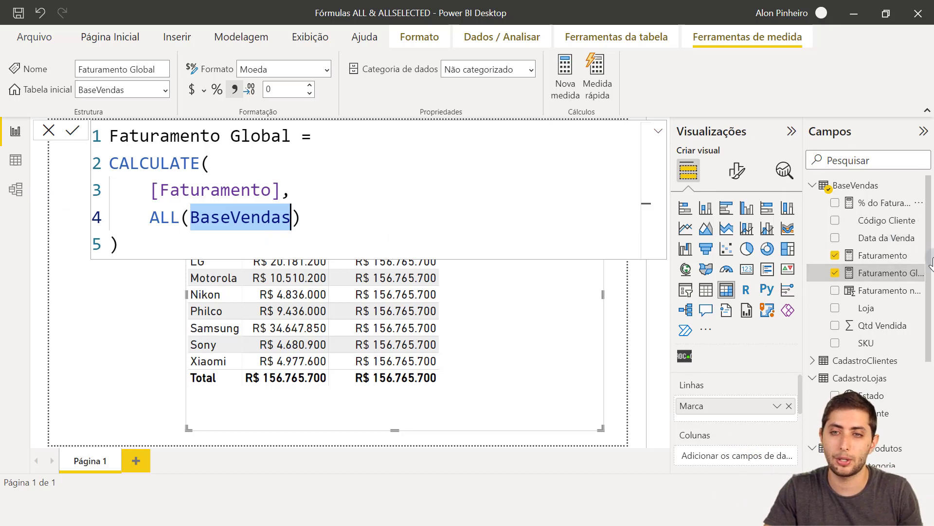
{"action": "left_click", "coordinate": [349, 238]}
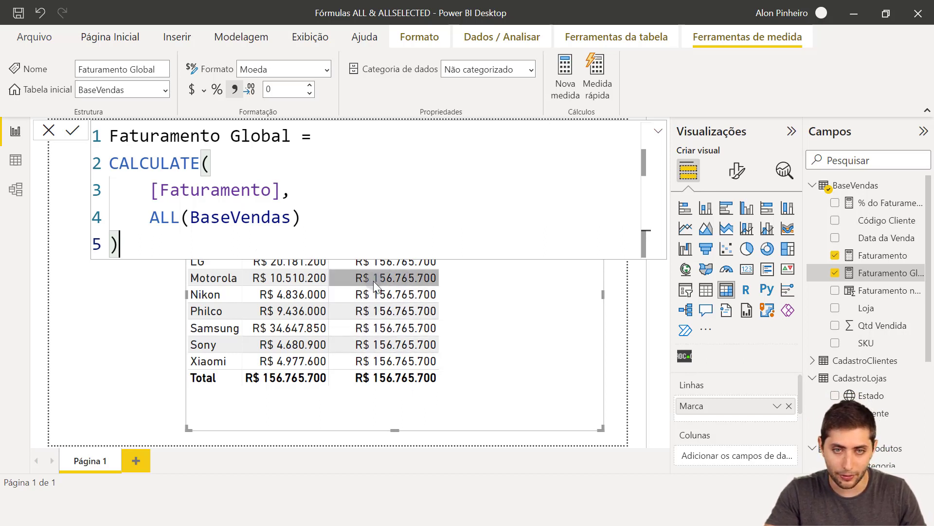
- Compare the Motorola row's Faturamento and Faturamento Global values, relating the Faturamento Global column to ALL(BaseVendas)
{"action": "mouse_move", "coordinate": [326, 262]}
{"action": "left_mouse_down"}
{"action": "mouse_move", "coordinate": [361, 280]}
{"action": "mouse_move", "coordinate": [445, 365]}
{"action": "mouse_move", "coordinate": [448, 388]}
{"action": "left_mouse_up"}
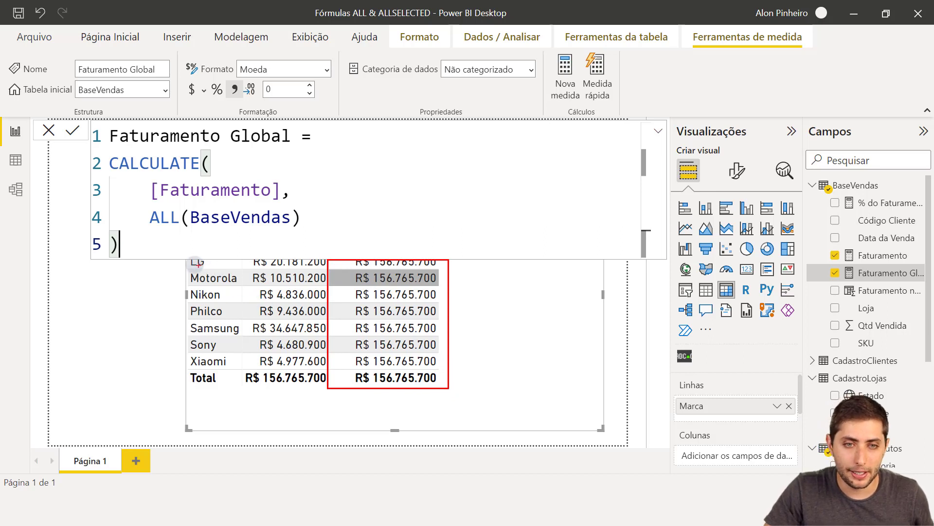
{"action": "mouse_move", "coordinate": [183, 263]}
{"action": "left_mouse_down"}
{"action": "mouse_move", "coordinate": [222, 284]}
{"action": "mouse_move", "coordinate": [327, 288]}
{"action": "left_mouse_up"}
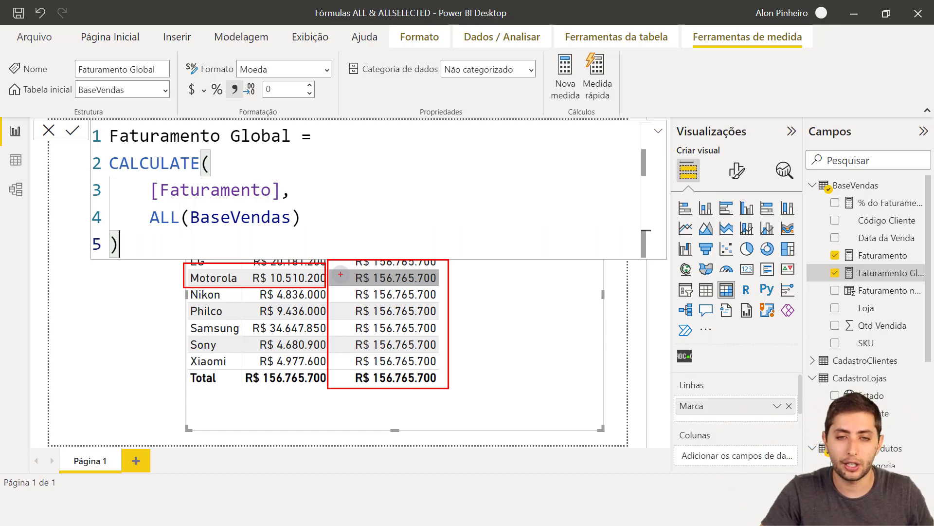
{"action": "key", "text": "ctrl+z"}
{"action": "mouse_move", "coordinate": [330, 269]}
{"action": "left_mouse_down"}
{"action": "mouse_move", "coordinate": [452, 296]}
{"action": "mouse_move", "coordinate": [434, 282]}
{"action": "left_mouse_up"}
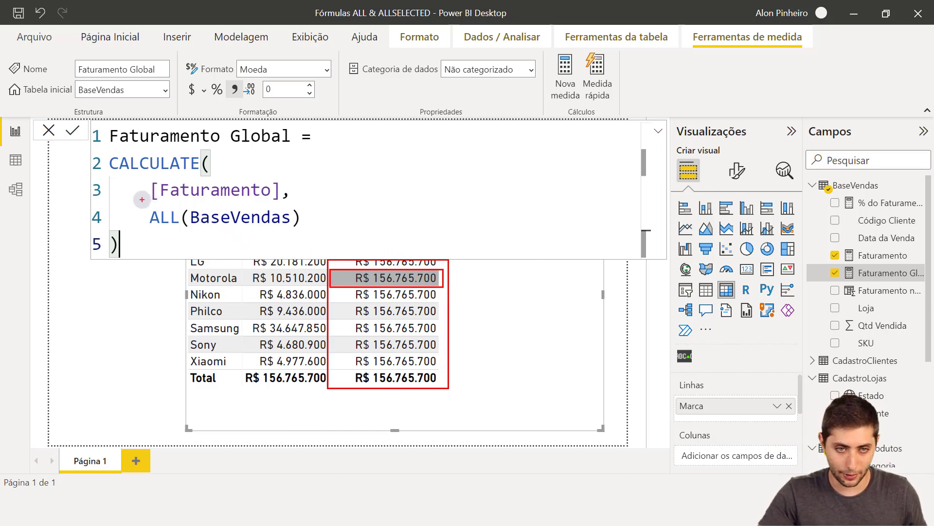
{"action": "mouse_move", "coordinate": [142, 200]}
{"action": "left_mouse_down"}
{"action": "mouse_move", "coordinate": [249, 238]}
{"action": "mouse_move", "coordinate": [313, 233]}
{"action": "left_mouse_up"}
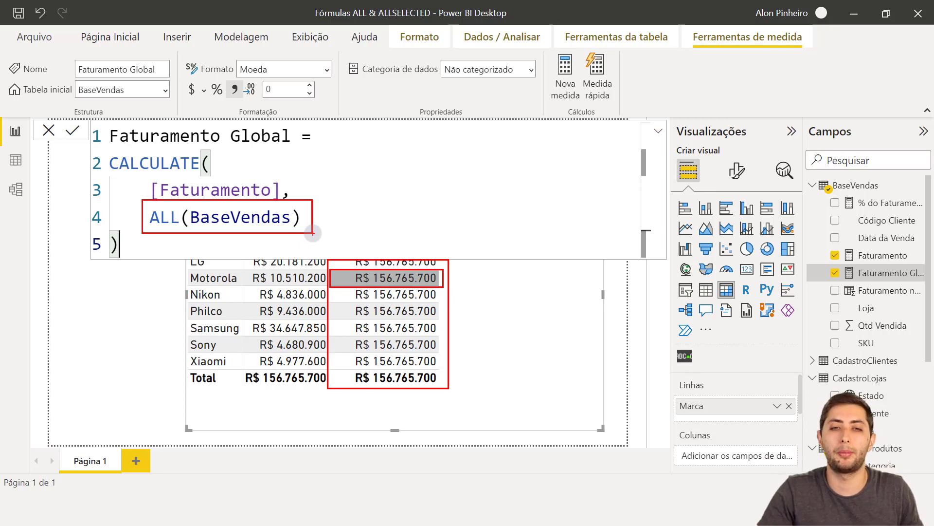
{"action": "key", "text": "Escape"}
- Open the % do Faturamento measure and examine its division of [Faturamento] by [Faturamento Global]
{"action": "left_click", "coordinate": [875, 206]}
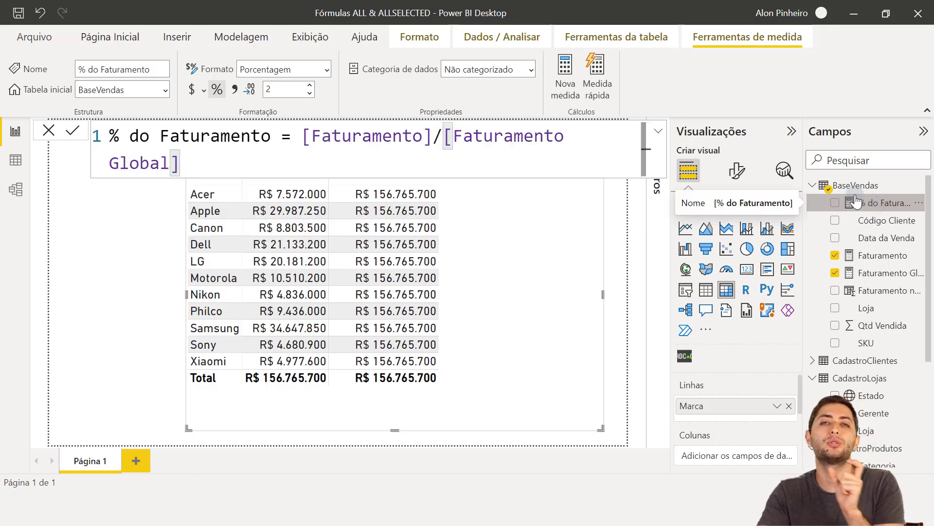
{"action": "left_click", "coordinate": [349, 126]}
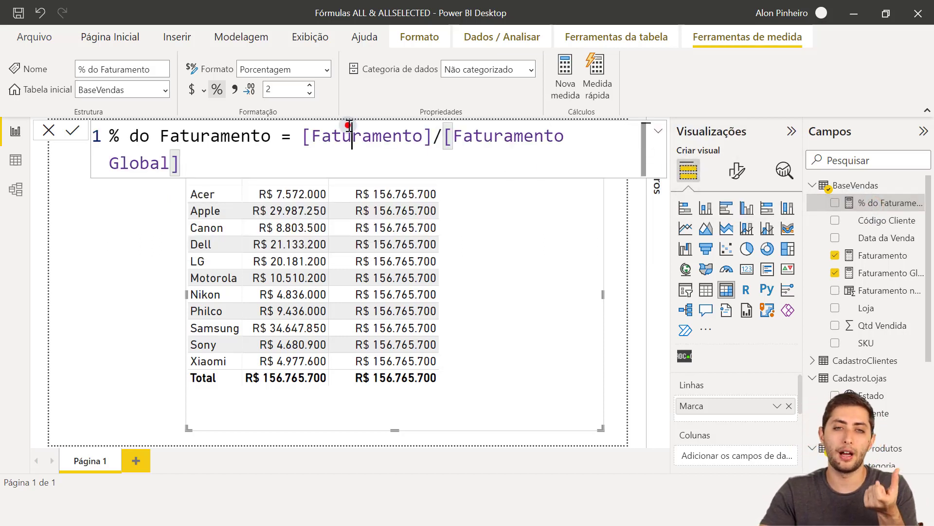
{"action": "double_click", "coordinate": [348, 126]}
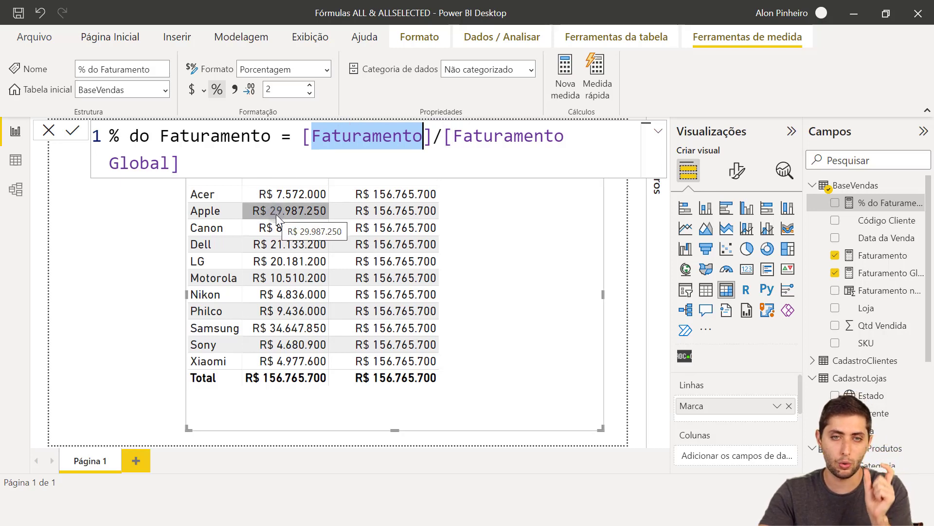
{"action": "left_click", "coordinate": [474, 136]}
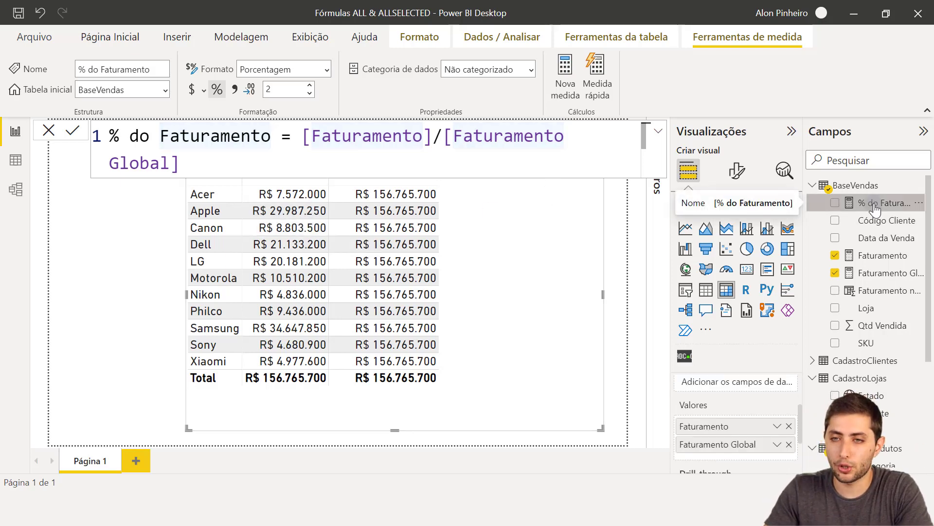
- Add the % do Faturamento measure to the matrix values below Faturamento Global, then deselect the matrix
{"action": "left_click_drag", "start_coordinate": [875, 203], "coordinate": [742, 461]}
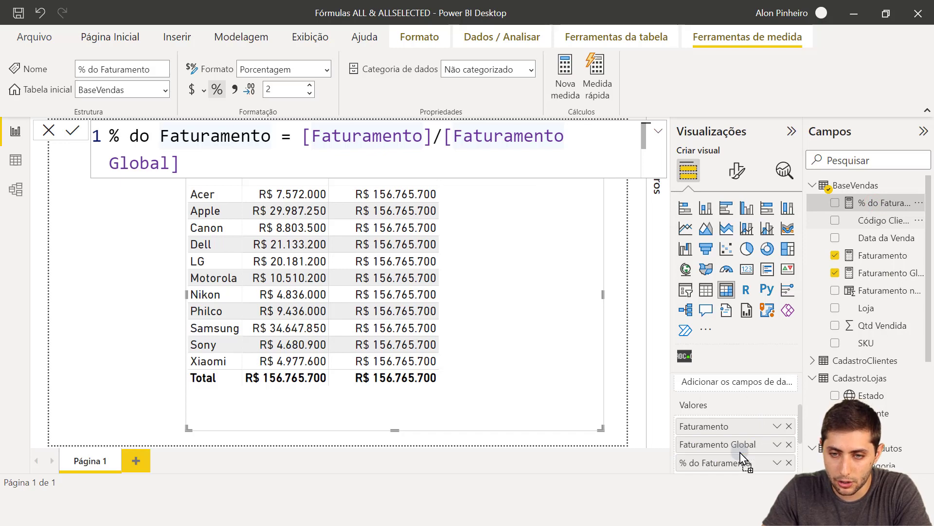
{"action": "left_click", "coordinate": [583, 278]}
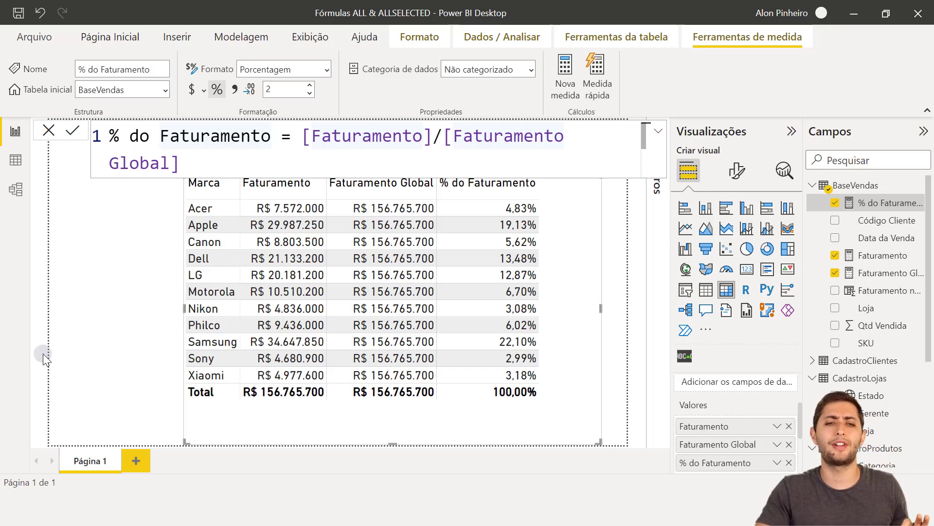
{"action": "left_click", "coordinate": [92, 347]}
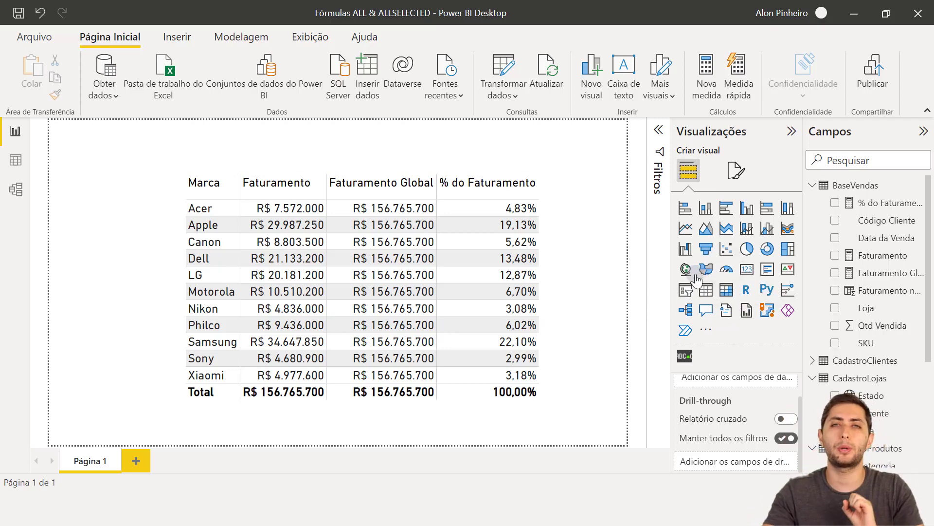
- View the CadastroProdutos table's data and examine the product categories in the Categoria column
{"action": "left_click", "coordinate": [16, 160]}
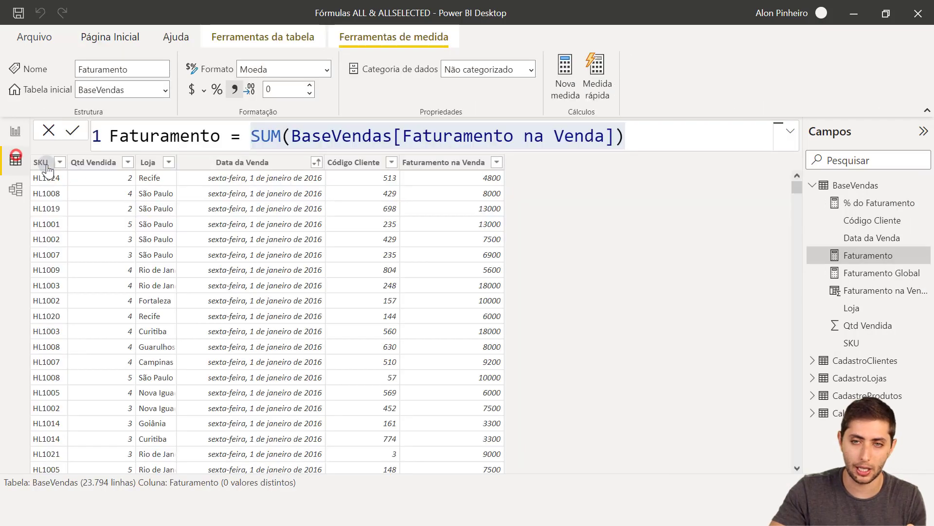
{"action": "left_click", "coordinate": [859, 395]}
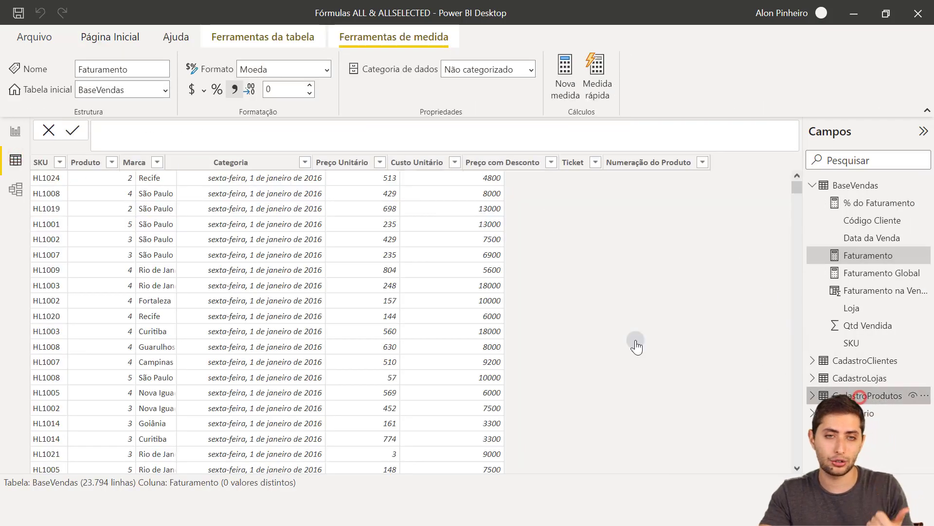
{"action": "left_click", "coordinate": [228, 163]}
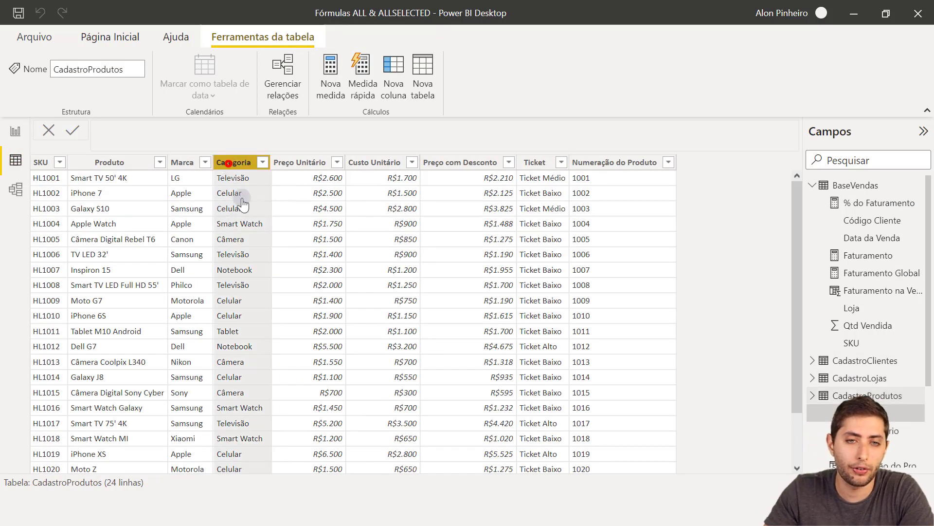
{"action": "left_click", "coordinate": [227, 172]}
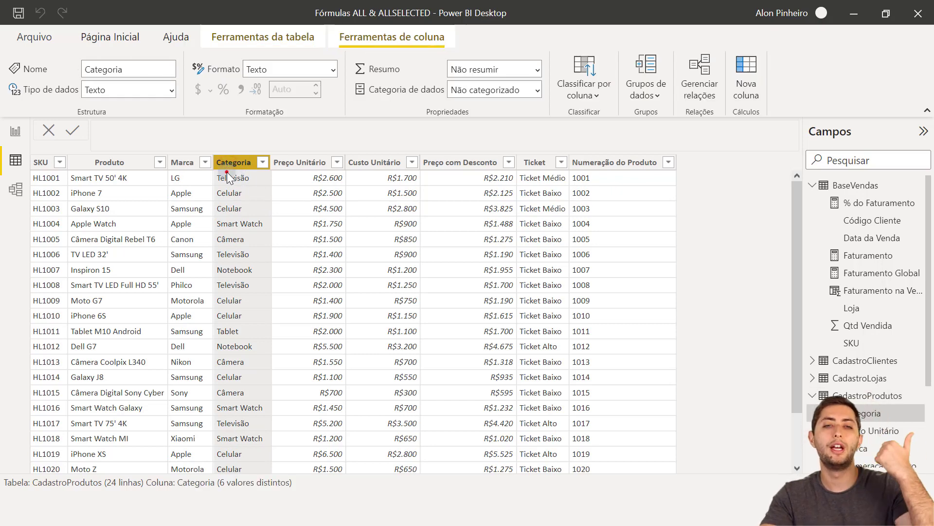
{"action": "left_click", "coordinate": [235, 186]}
{"action": "left_click", "coordinate": [242, 220]}
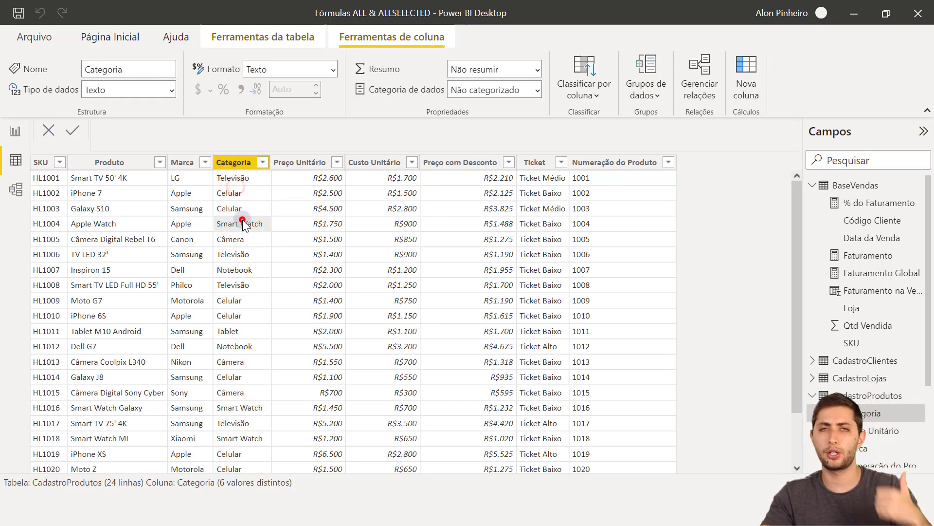
- Return to the report page and add an empty slicer, resized to a narrow column beside the matrix
{"action": "left_click", "coordinate": [16, 139]}
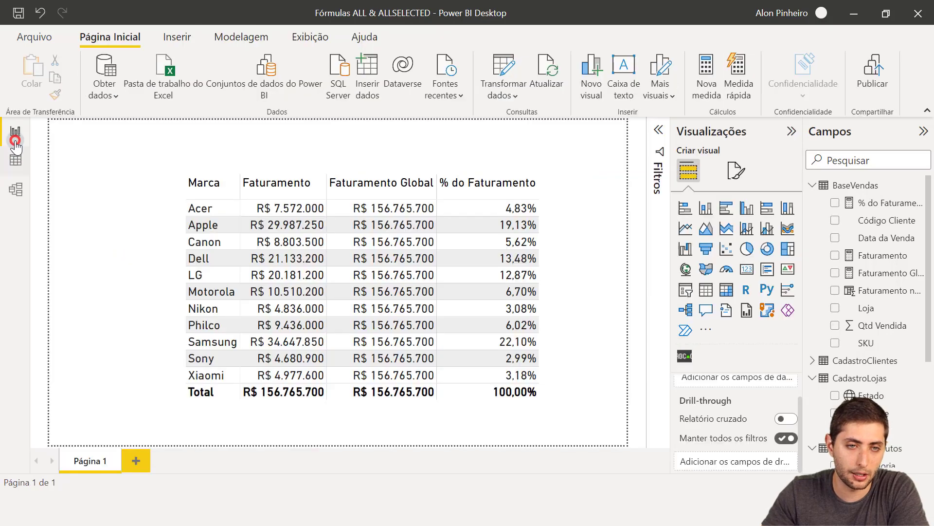
{"action": "left_click", "coordinate": [59, 173]}
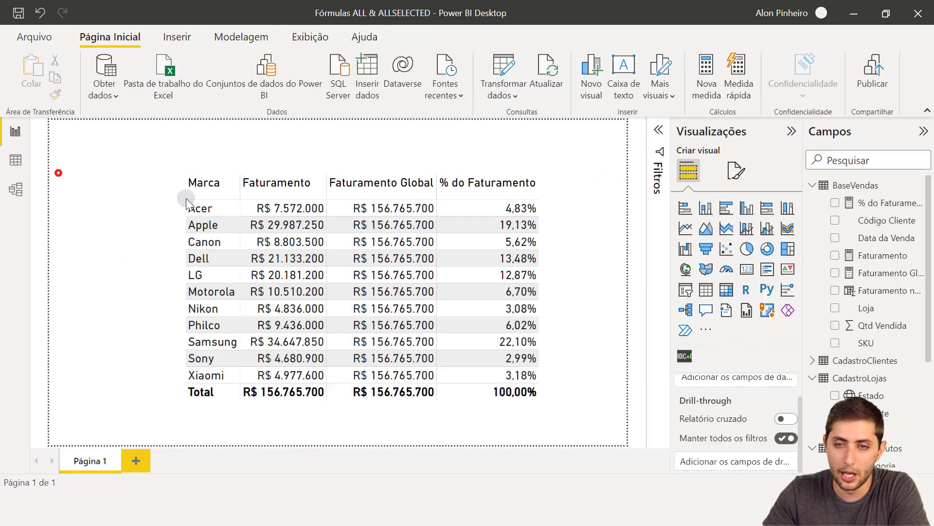
{"action": "left_click", "coordinate": [686, 292]}
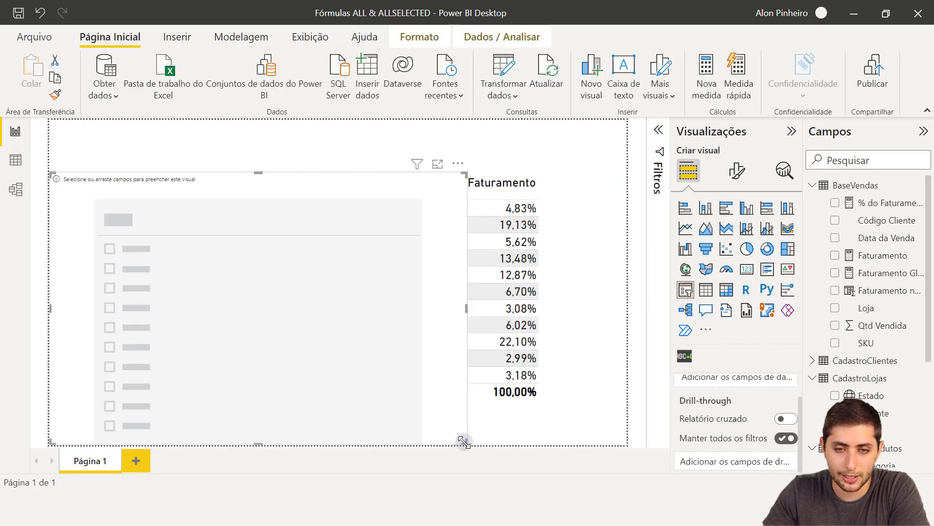
{"action": "left_click_drag", "start_coordinate": [464, 442], "coordinate": [164, 415]}
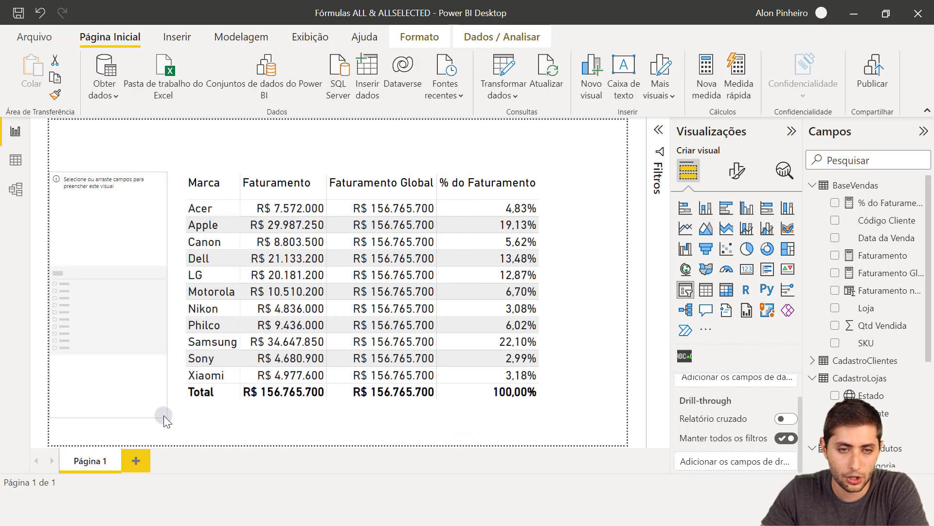
{"action": "left_click_drag", "start_coordinate": [144, 372], "coordinate": [154, 361]}
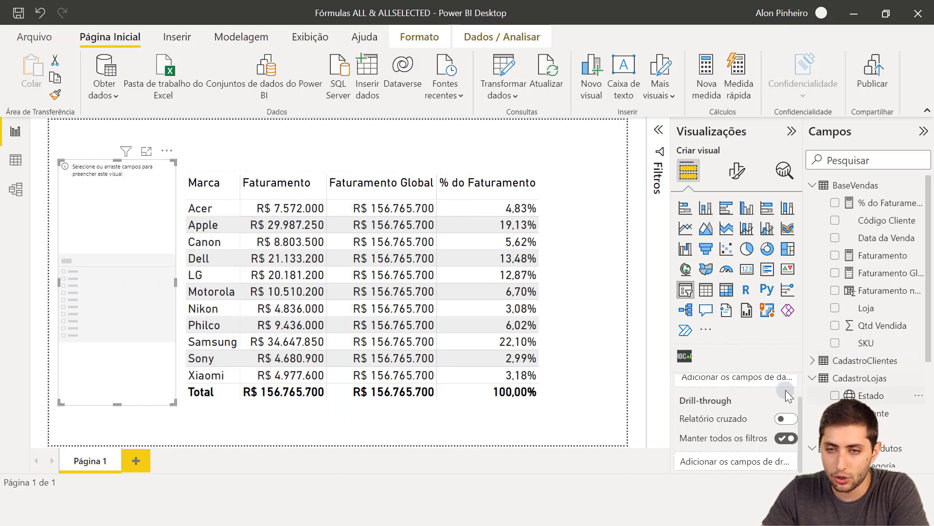
- Assign the Categoria field from CadastroProdutos to the slicer, then deselect the slicer
{"action": "scroll", "coordinate": [786, 390], "scroll_direction": "up", "scroll_amount": 1}
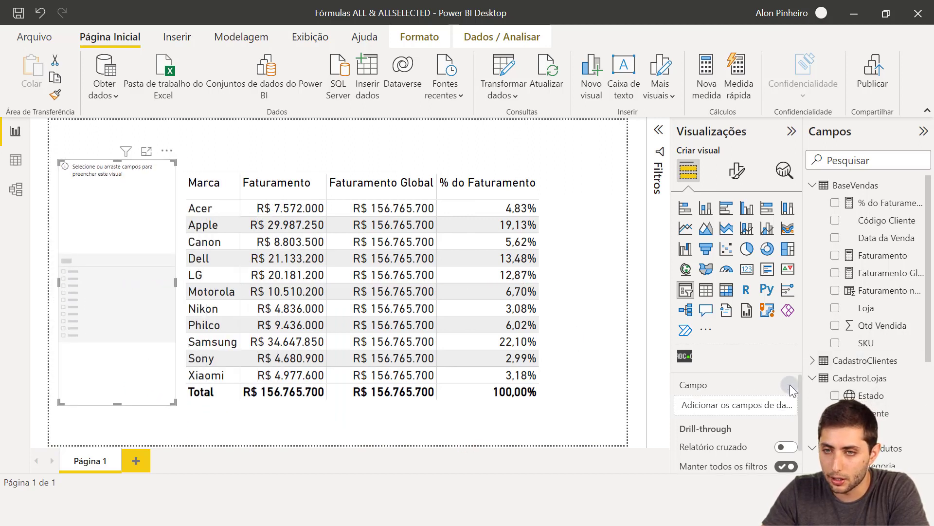
{"action": "left_click", "coordinate": [812, 185]}
{"action": "left_click", "coordinate": [812, 220]}
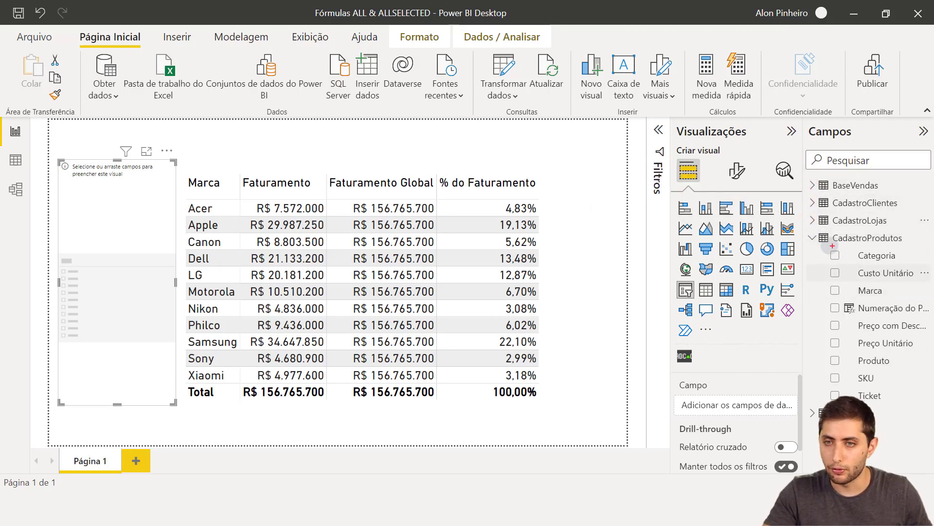
{"action": "left_click_drag", "start_coordinate": [824, 243], "coordinate": [913, 264]}
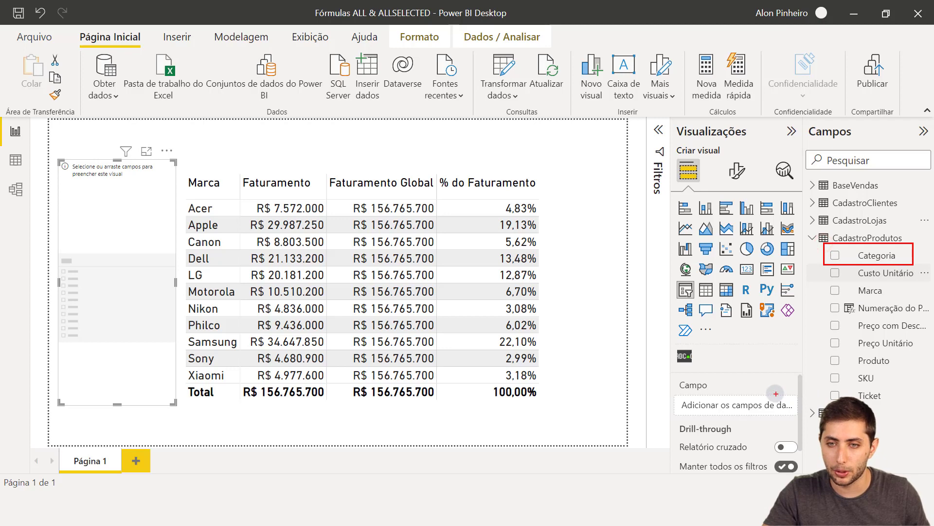
{"action": "mouse_move", "coordinate": [776, 393]}
{"action": "left_mouse_down"}
{"action": "mouse_move", "coordinate": [820, 262]}
{"action": "mouse_move", "coordinate": [836, 291]}
{"action": "mouse_move", "coordinate": [734, 407]}
{"action": "left_mouse_up"}
{"action": "key", "text": "Escape"}
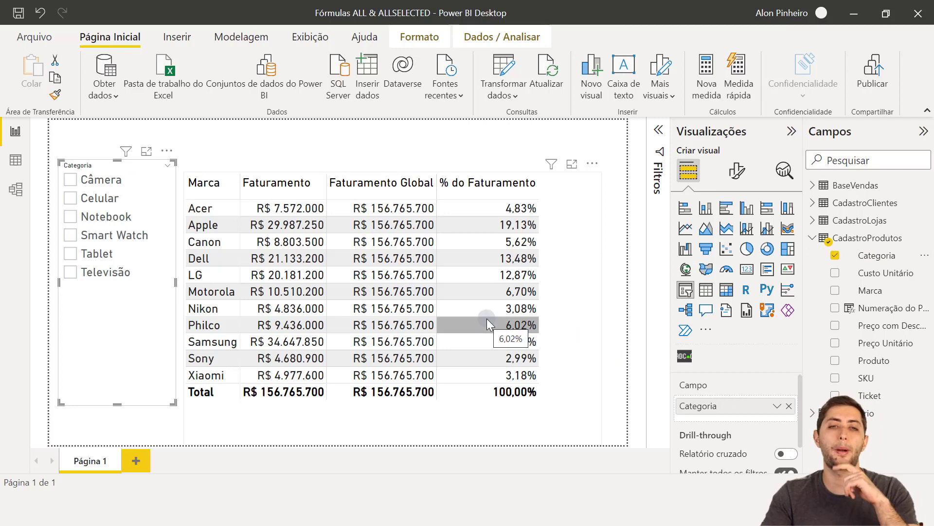
{"action": "left_click", "coordinate": [260, 157]}
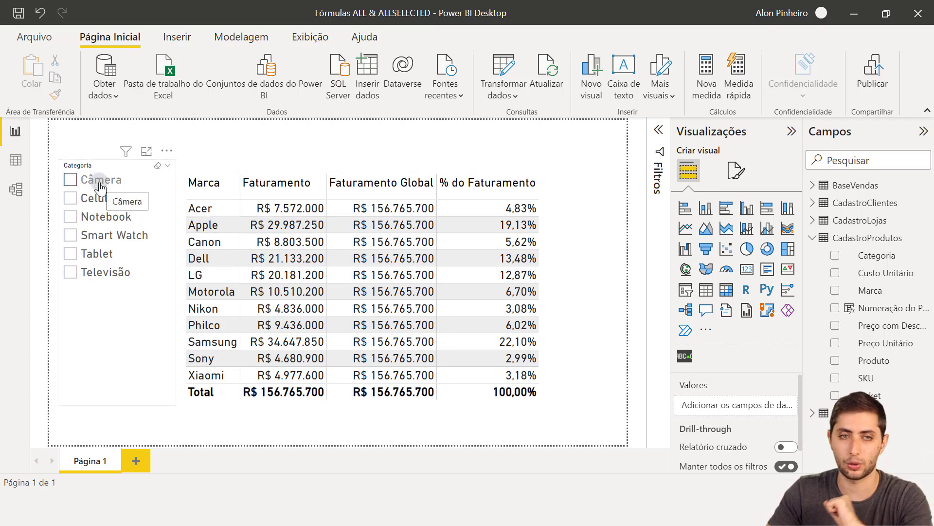
- Filter the report by the Câmera category and examine the Faturamento total and the Faturamento of each listed brand
{"action": "left_click", "coordinate": [79, 184]}
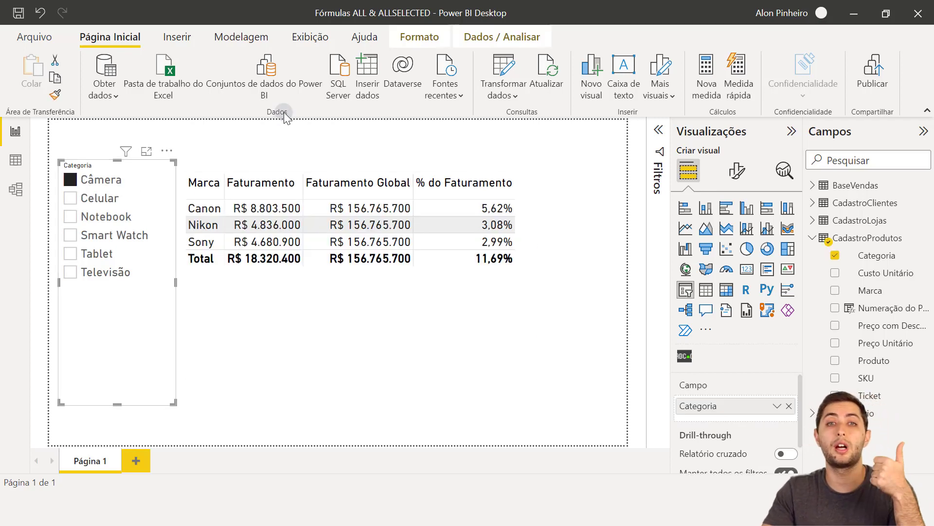
{"action": "left_click", "coordinate": [268, 157]}
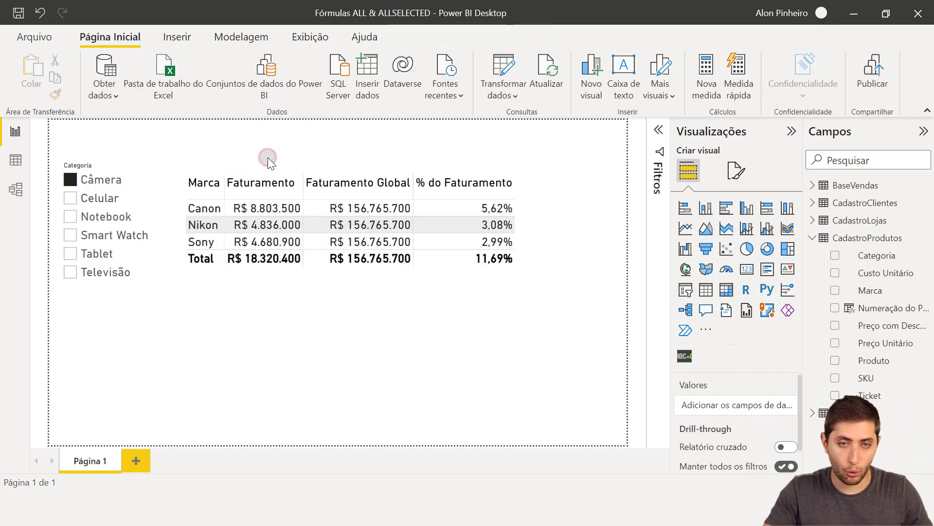
{"action": "left_click_drag", "start_coordinate": [223, 247], "coordinate": [305, 270]}
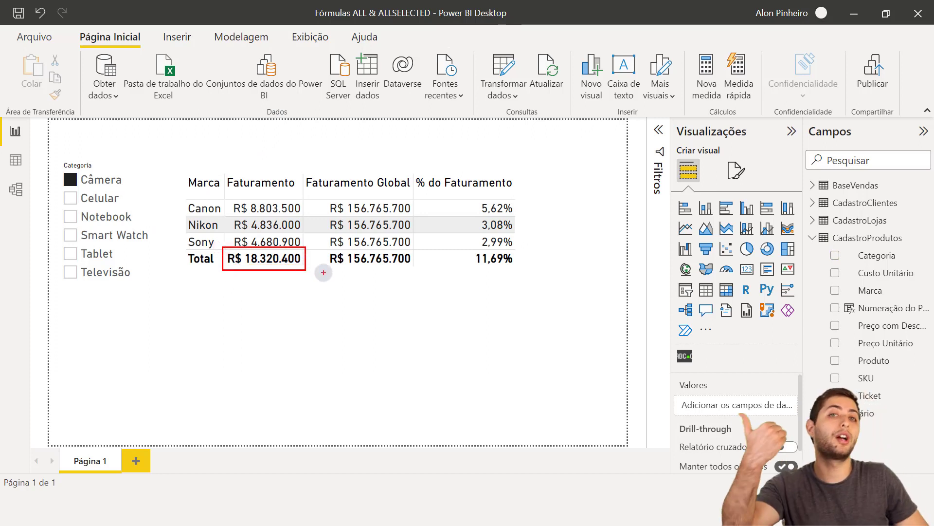
{"action": "key", "text": "e"}
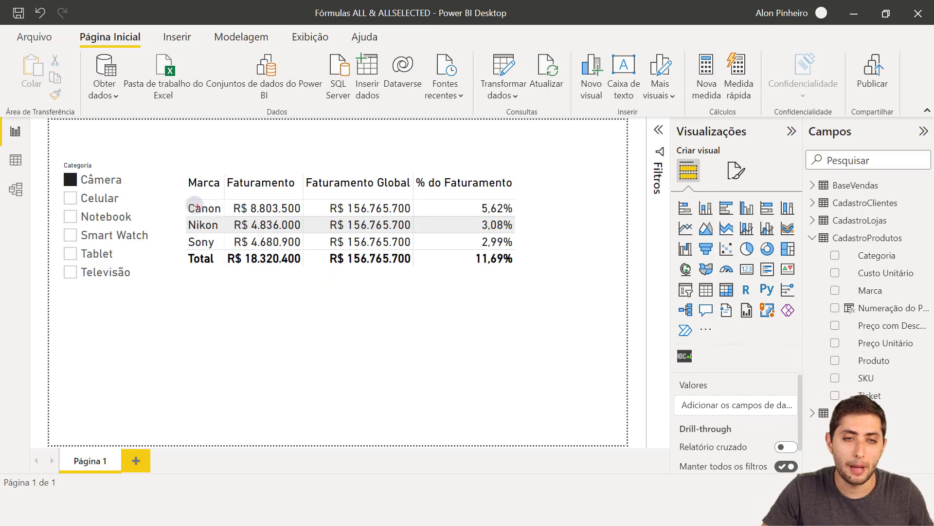
{"action": "mouse_move", "coordinate": [183, 199]}
{"action": "left_mouse_down"}
{"action": "mouse_move", "coordinate": [217, 214]}
{"action": "mouse_move", "coordinate": [222, 250]}
{"action": "mouse_move", "coordinate": [303, 252]}
{"action": "left_mouse_up"}
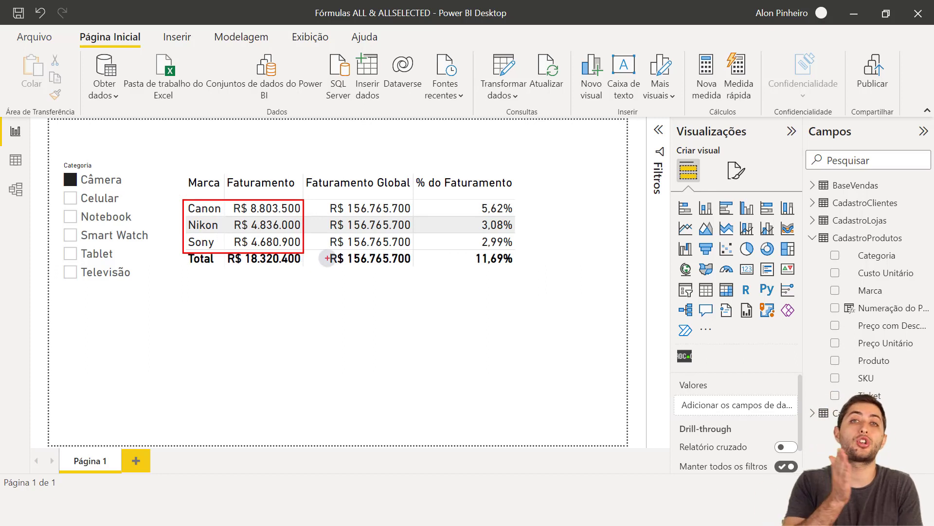
{"action": "key", "text": "Escape"}
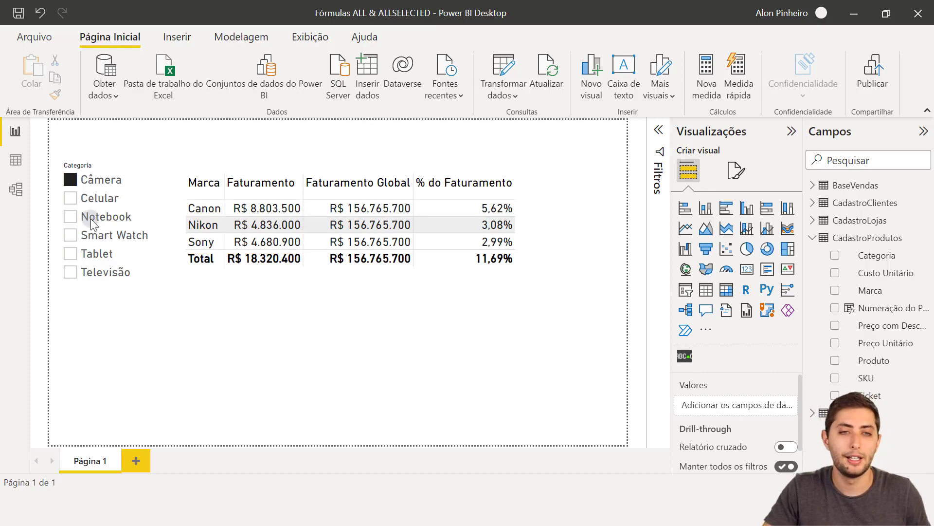
- Switch the category filter to Celular and examine the Faturamento total, the listed brands and Apple's Faturamento
{"action": "left_click", "coordinate": [73, 199]}
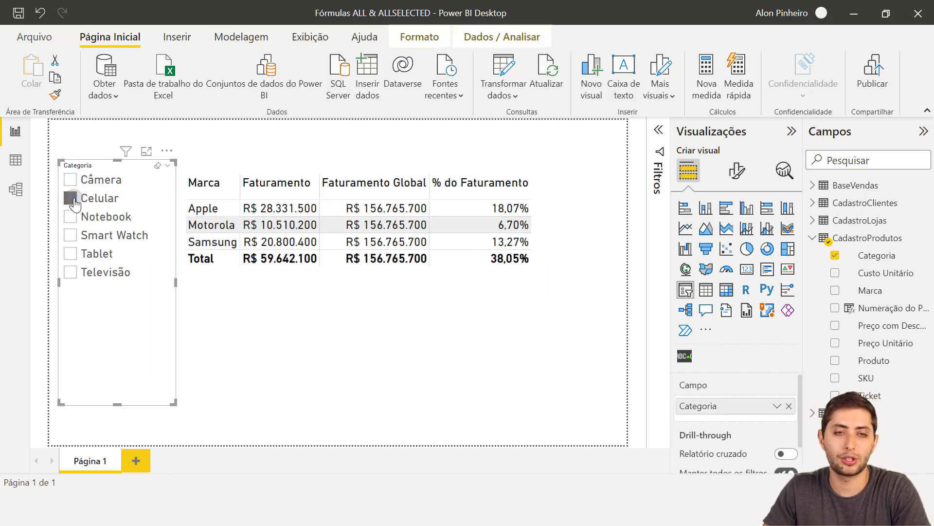
{"action": "key", "text": "ctrl+2"}
{"action": "mouse_move", "coordinate": [233, 247]}
{"action": "left_mouse_down"}
{"action": "mouse_move", "coordinate": [249, 259]}
{"action": "mouse_move", "coordinate": [328, 272]}
{"action": "left_mouse_up"}
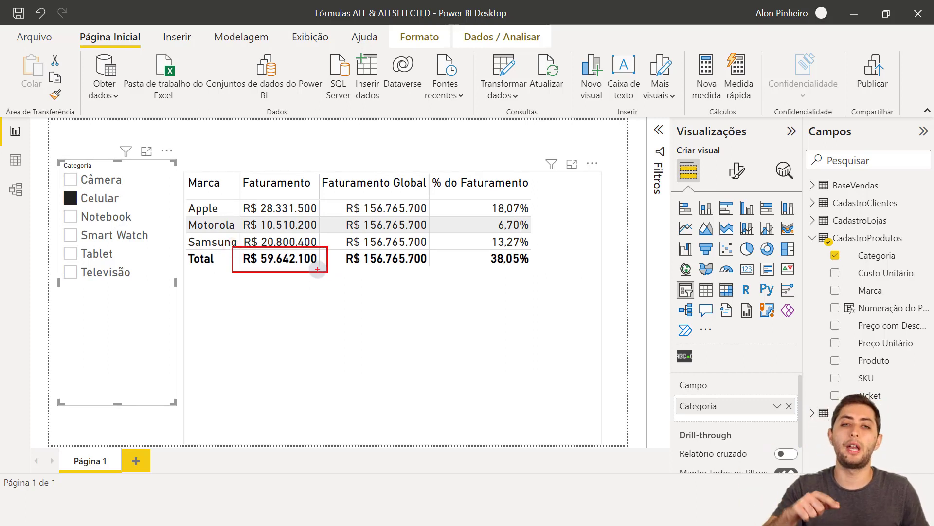
{"action": "key", "text": "e"}
{"action": "left_click_drag", "start_coordinate": [181, 198], "coordinate": [245, 251]}
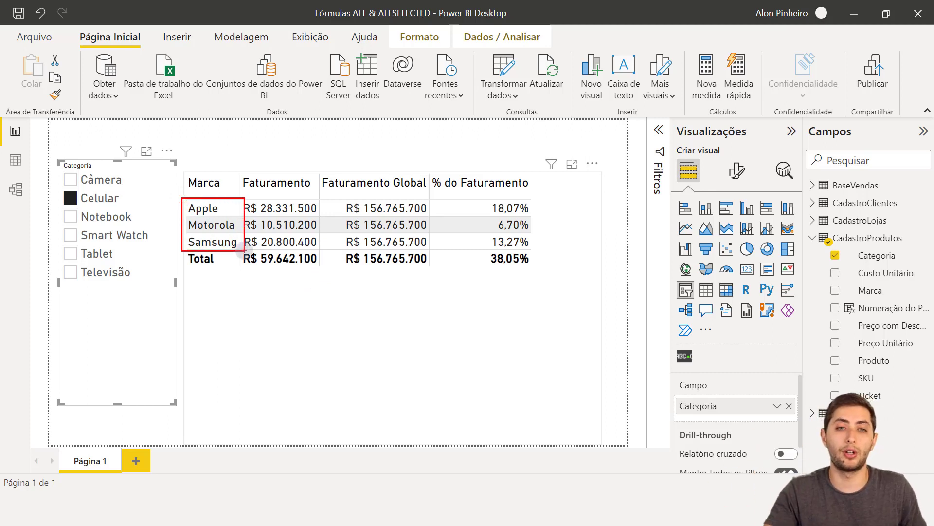
{"action": "key", "text": "e"}
{"action": "mouse_move", "coordinate": [239, 199]}
{"action": "left_mouse_down"}
{"action": "mouse_move", "coordinate": [255, 210]}
{"action": "mouse_move", "coordinate": [320, 216]}
{"action": "left_mouse_up"}
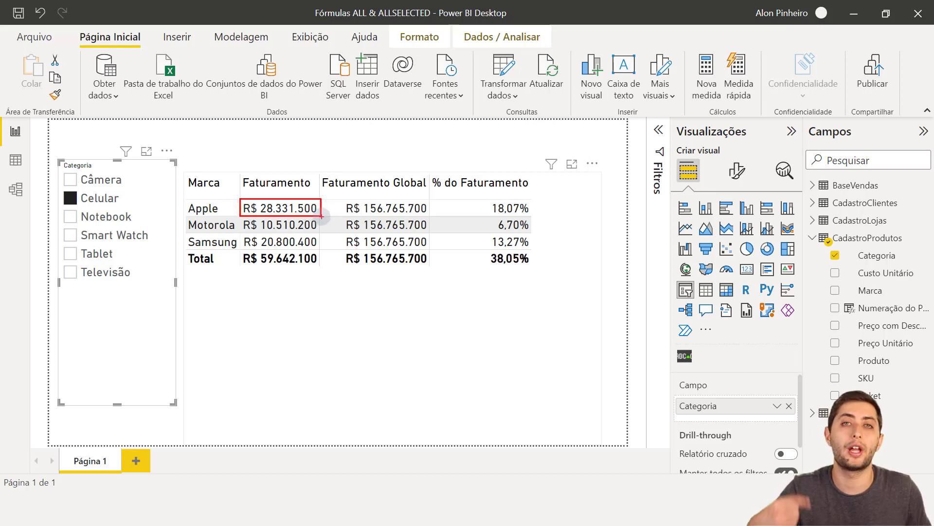
{"action": "key", "text": "e"}
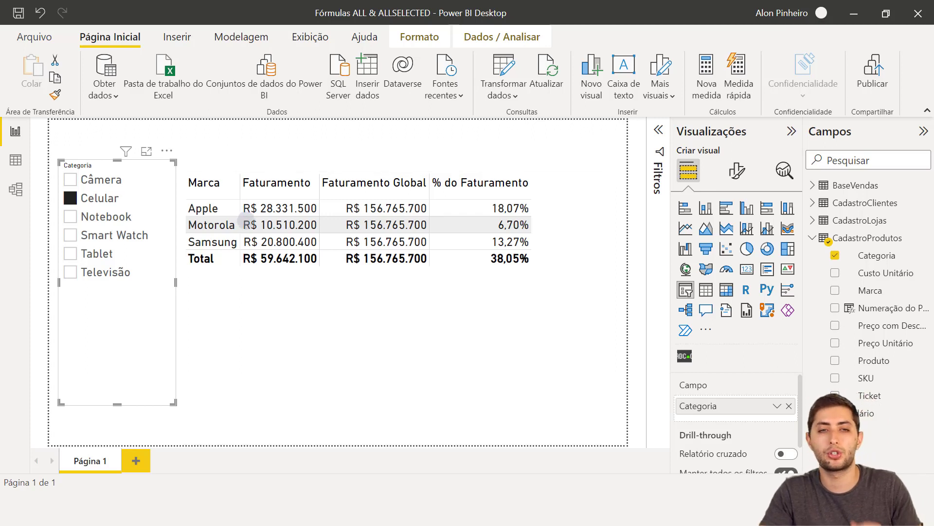
- Filter the matrix by Notebook, Smart Watch and Tablet in turn to view each category's brands and values
{"action": "left_click", "coordinate": [118, 223]}
{"action": "left_click", "coordinate": [127, 235]}
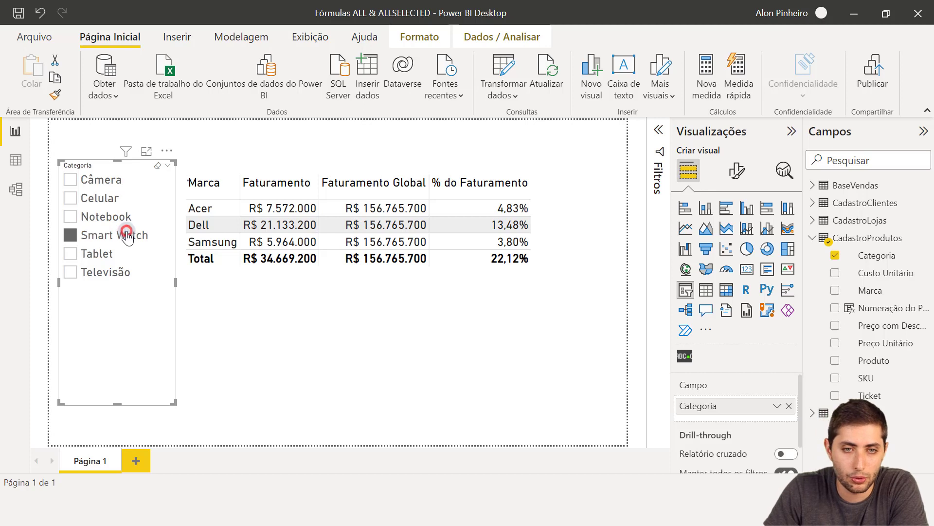
{"action": "left_click", "coordinate": [119, 254]}
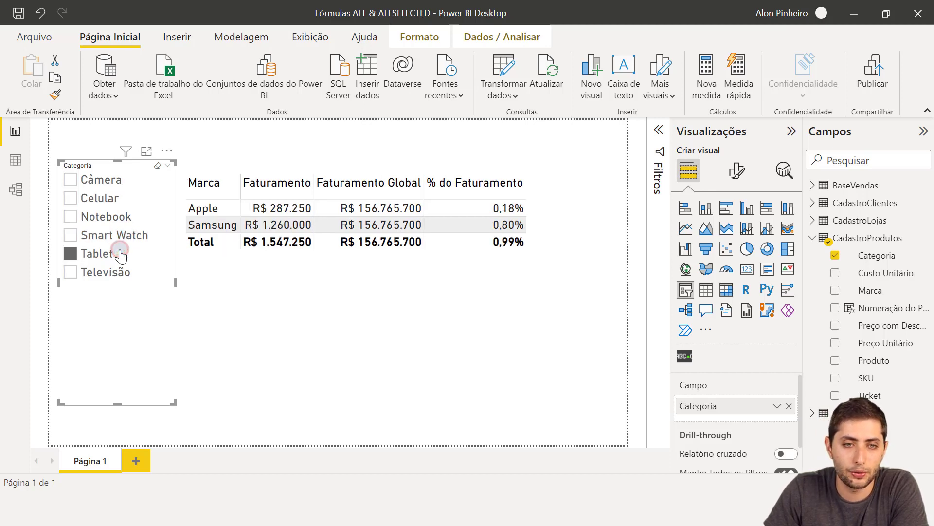
- Set the category filter to Celular and compare the Faturamento Global column with the filtered Faturamento total
{"action": "left_click", "coordinate": [96, 198]}
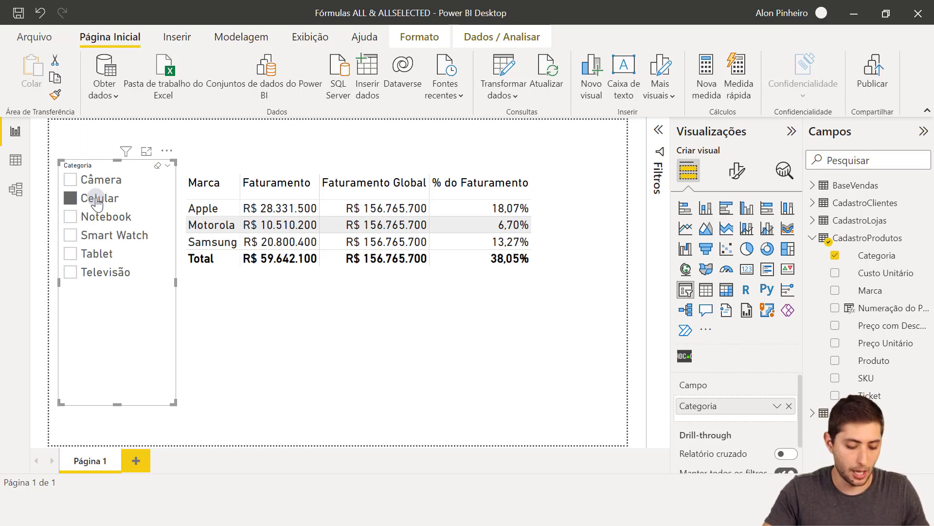
{"action": "mouse_move", "coordinate": [319, 168]}
{"action": "left_mouse_down"}
{"action": "mouse_move", "coordinate": [411, 272]}
{"action": "mouse_move", "coordinate": [433, 276]}
{"action": "left_mouse_up"}
{"action": "mouse_move", "coordinate": [52, 187]}
{"action": "left_mouse_down"}
{"action": "mouse_move", "coordinate": [132, 215]}
{"action": "mouse_move", "coordinate": [141, 208]}
{"action": "left_mouse_up"}
{"action": "key", "text": "ctrl+z"}
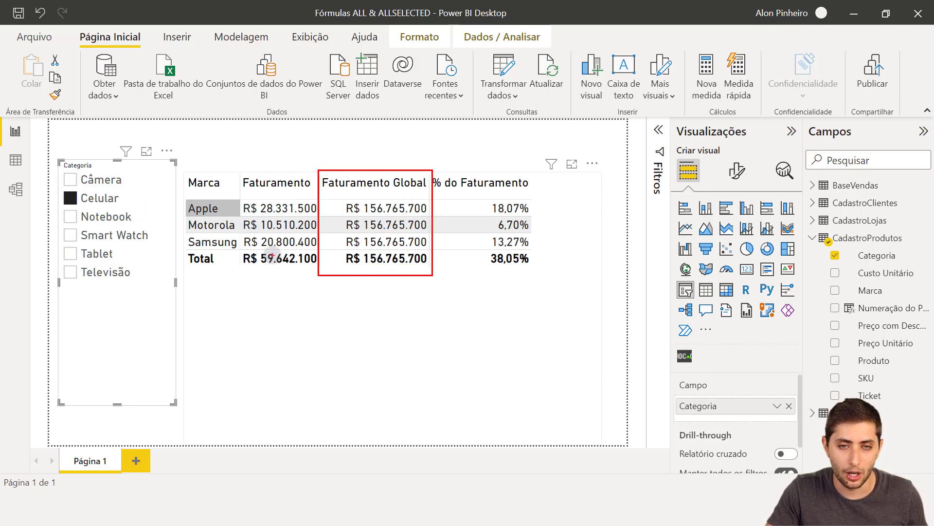
{"action": "left_click_drag", "start_coordinate": [236, 249], "coordinate": [319, 271]}
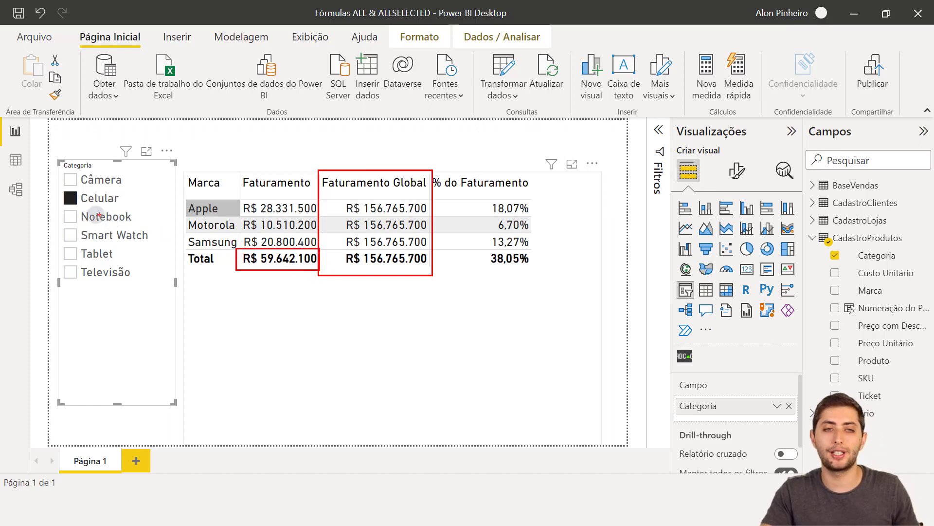
{"action": "mouse_move", "coordinate": [59, 182]}
{"action": "left_mouse_down"}
{"action": "mouse_move", "coordinate": [91, 210]}
{"action": "mouse_move", "coordinate": [131, 214]}
{"action": "left_mouse_up"}
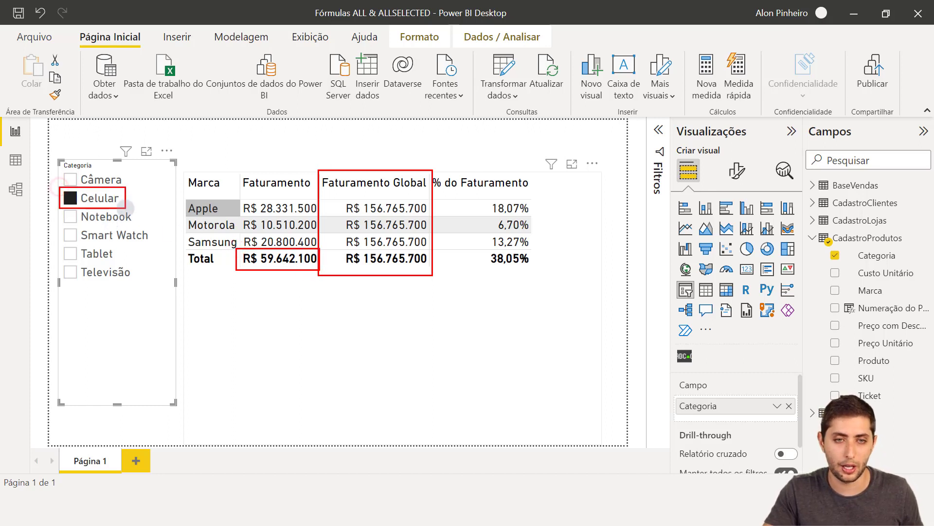
{"action": "key", "text": "ctrl+z"}
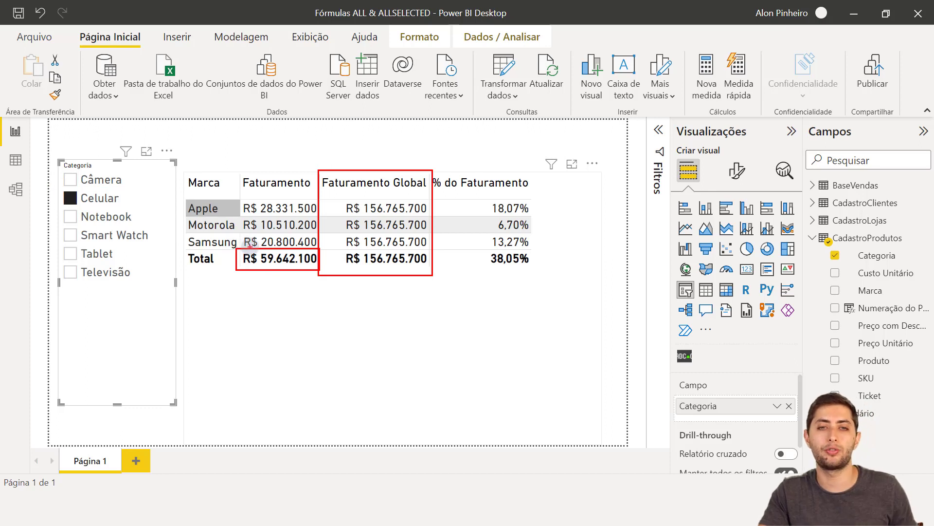
{"action": "key", "text": "ctrl+z"}
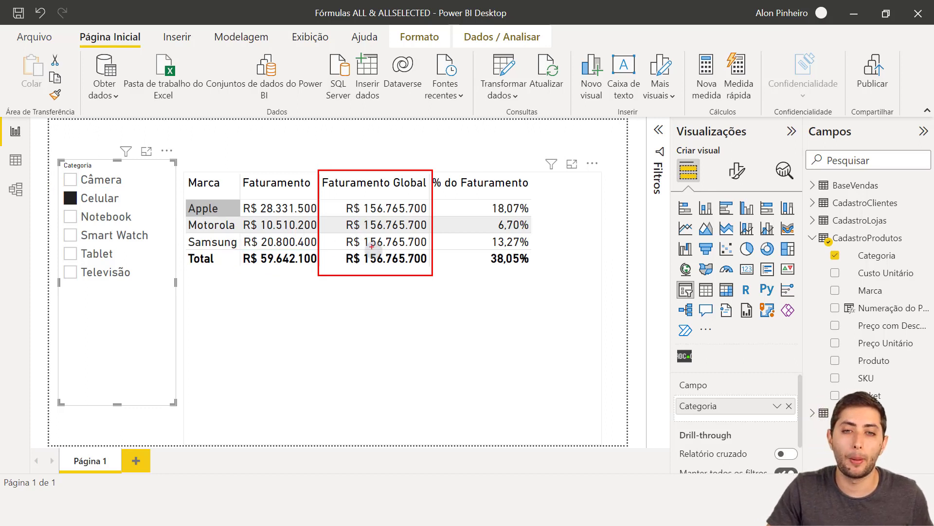
{"action": "key", "text": "ctrl+z"}
{"action": "left_click_drag", "start_coordinate": [335, 248], "coordinate": [429, 267]}
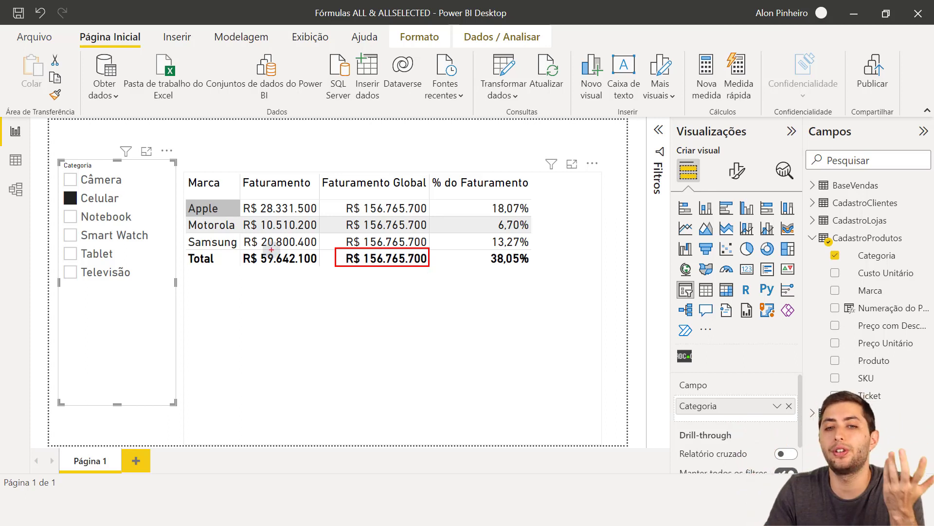
{"action": "key", "text": "Escape"}
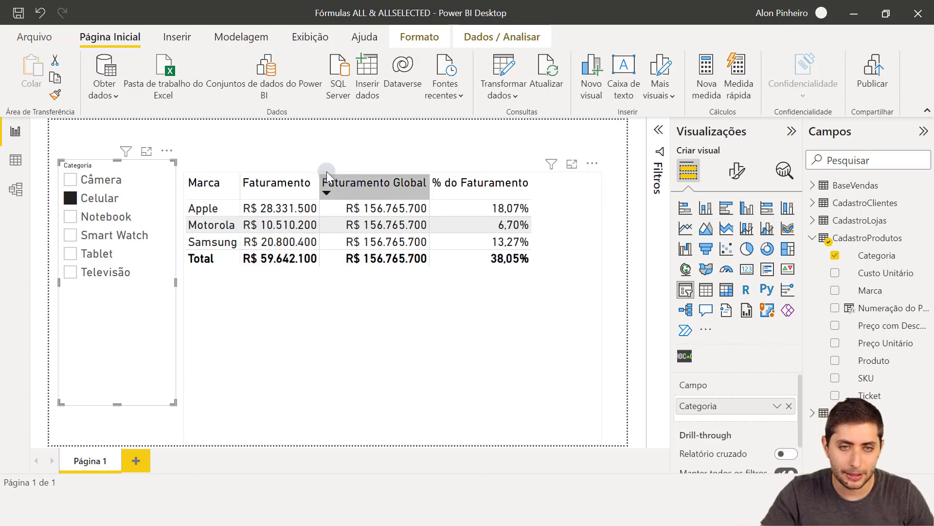
- Examine the % do Faturamento total for Celular against the Faturamento Global and Faturamento columns
{"action": "key", "text": "ctrl+2"}
{"action": "mouse_move", "coordinate": [179, 198]}
{"action": "left_mouse_down"}
{"action": "mouse_move", "coordinate": [313, 233]}
{"action": "mouse_move", "coordinate": [319, 218]}
{"action": "mouse_move", "coordinate": [323, 232]}
{"action": "mouse_move", "coordinate": [537, 217]}
{"action": "mouse_move", "coordinate": [508, 171]}
{"action": "mouse_move", "coordinate": [516, 143]}
{"action": "left_mouse_up"}
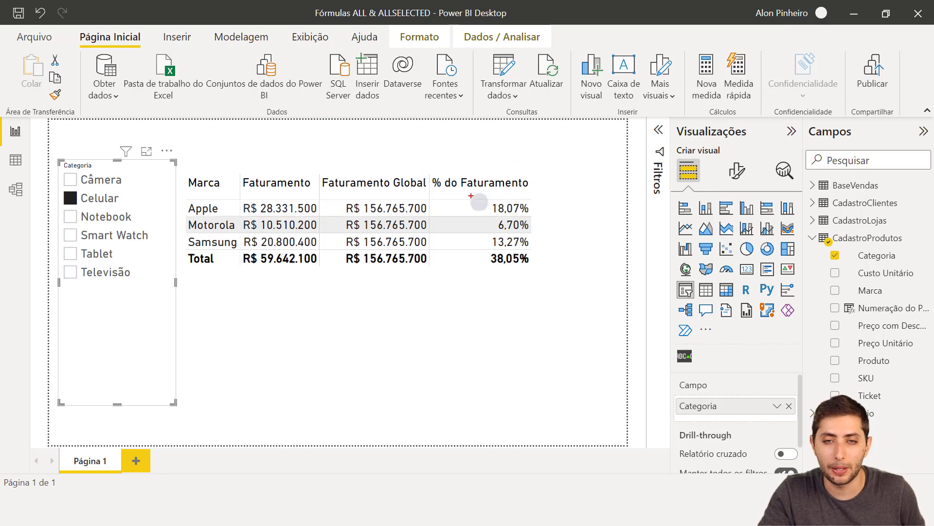
{"action": "mouse_move", "coordinate": [478, 249]}
{"action": "left_mouse_down"}
{"action": "mouse_move", "coordinate": [519, 271]}
{"action": "mouse_move", "coordinate": [536, 266]}
{"action": "left_mouse_up"}
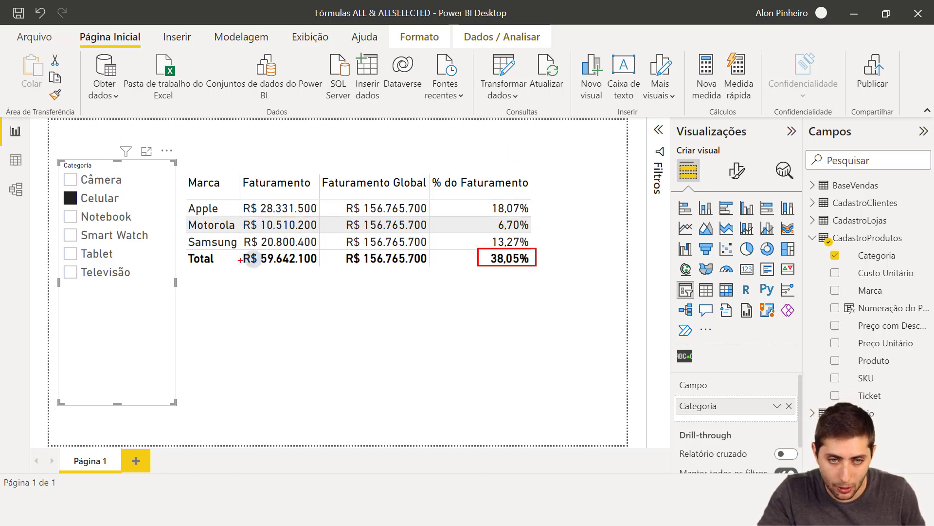
{"action": "mouse_move", "coordinate": [317, 199]}
{"action": "left_mouse_down"}
{"action": "mouse_move", "coordinate": [375, 246]}
{"action": "mouse_move", "coordinate": [430, 271]}
{"action": "left_mouse_up"}
{"action": "key", "text": "e"}
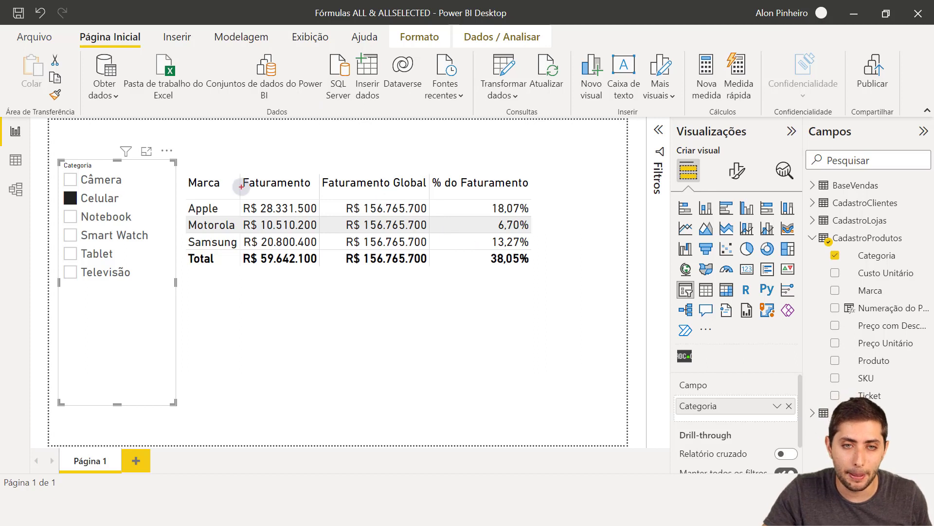
{"action": "left_click_drag", "start_coordinate": [240, 172], "coordinate": [321, 268]}
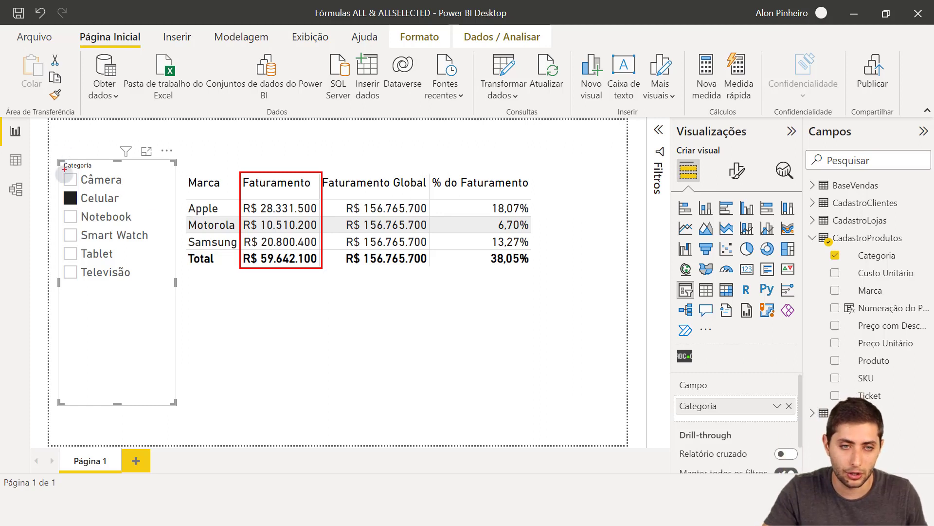
- Filter the matrix by Notebook and Televisão in turn and return the category filter to Celular
{"action": "left_click_drag", "start_coordinate": [51, 185], "coordinate": [141, 215]}
{"action": "key", "text": "Escape"}
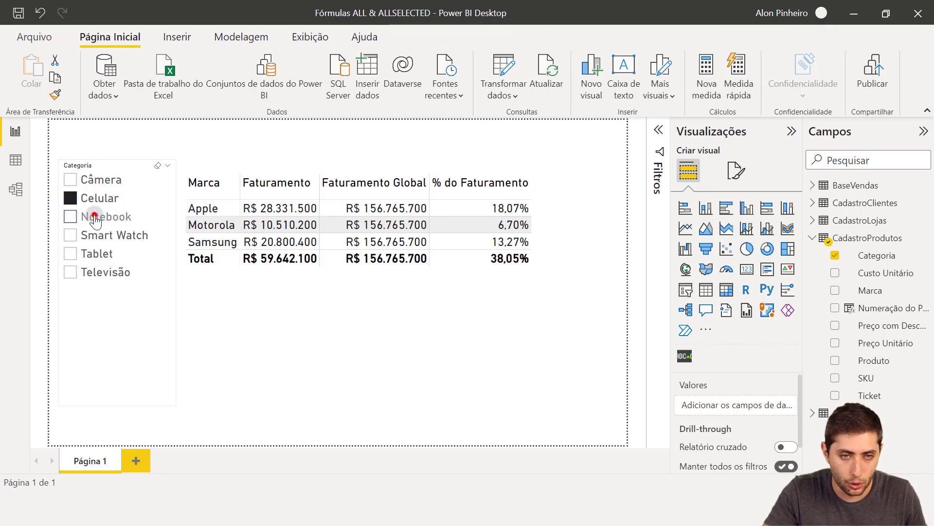
{"action": "left_click", "coordinate": [95, 216]}
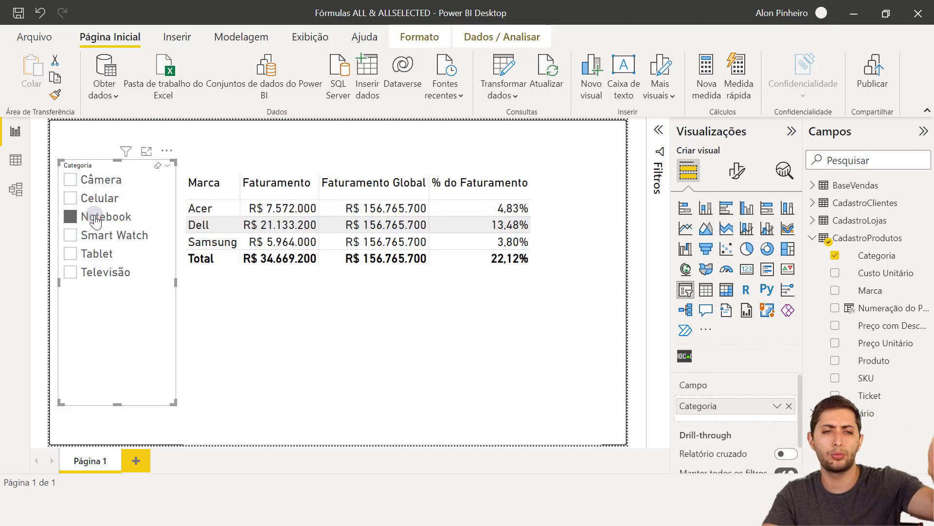
{"action": "left_click", "coordinate": [104, 271]}
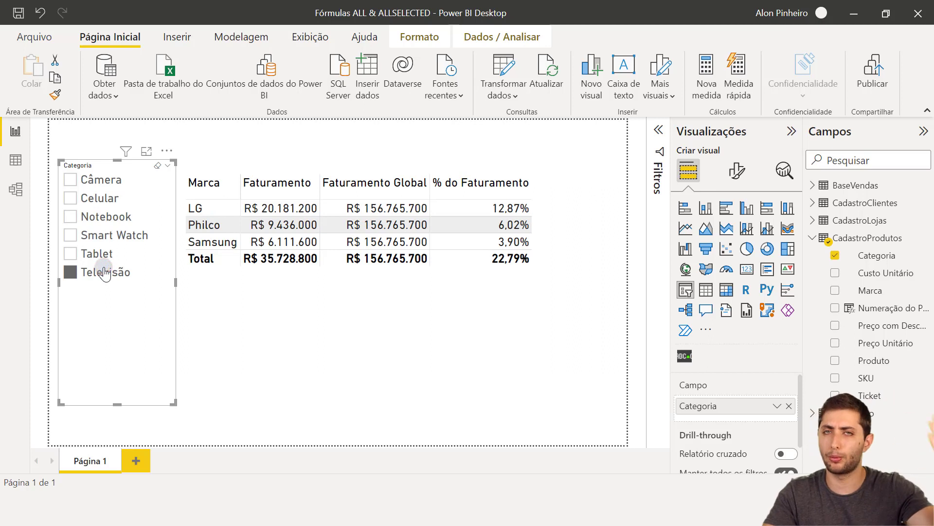
{"action": "left_click", "coordinate": [99, 200]}
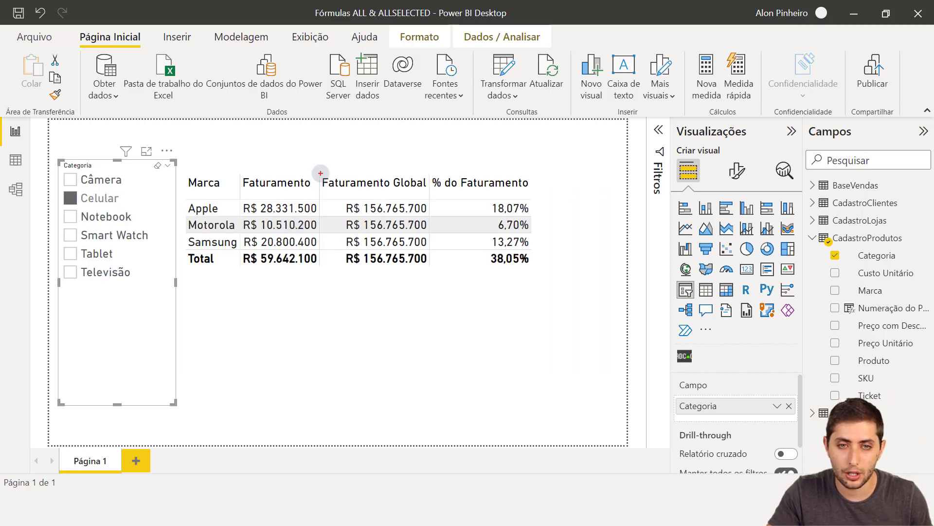
- Compare the Faturamento Global column with the Celular selection in the Categoria slicer
{"action": "mouse_move", "coordinate": [320, 170]}
{"action": "left_mouse_down"}
{"action": "mouse_move", "coordinate": [421, 245]}
{"action": "mouse_move", "coordinate": [432, 266]}
{"action": "left_mouse_up"}
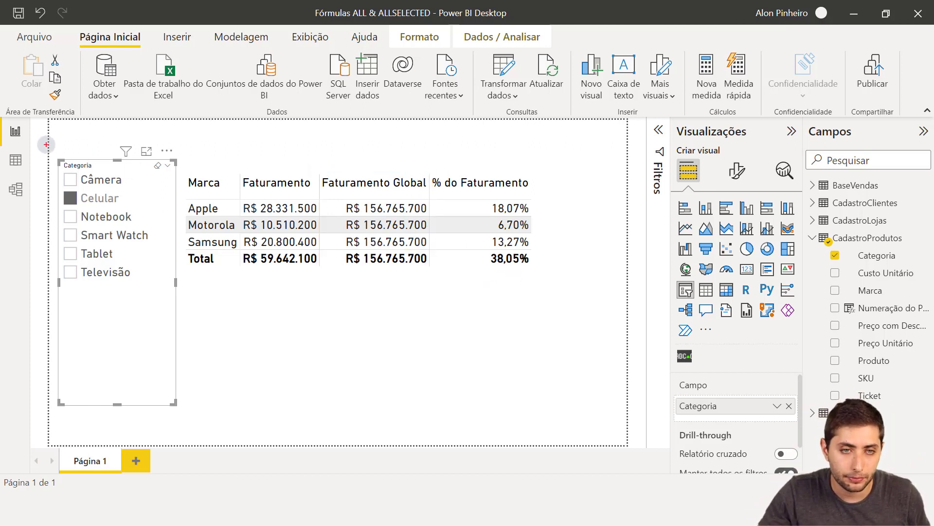
{"action": "mouse_move", "coordinate": [47, 147]}
{"action": "left_mouse_down"}
{"action": "mouse_move", "coordinate": [96, 189]}
{"action": "mouse_move", "coordinate": [181, 296]}
{"action": "mouse_move", "coordinate": [189, 325]}
{"action": "mouse_move", "coordinate": [181, 334]}
{"action": "left_mouse_up"}
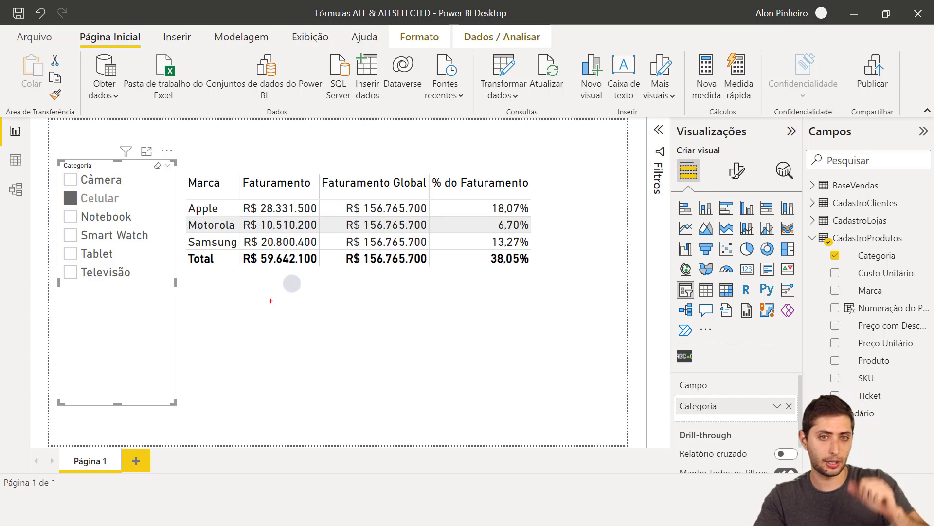
{"action": "mouse_move", "coordinate": [333, 199]}
{"action": "left_mouse_down"}
{"action": "mouse_move", "coordinate": [428, 234]}
{"action": "mouse_move", "coordinate": [430, 250]}
{"action": "left_mouse_up"}
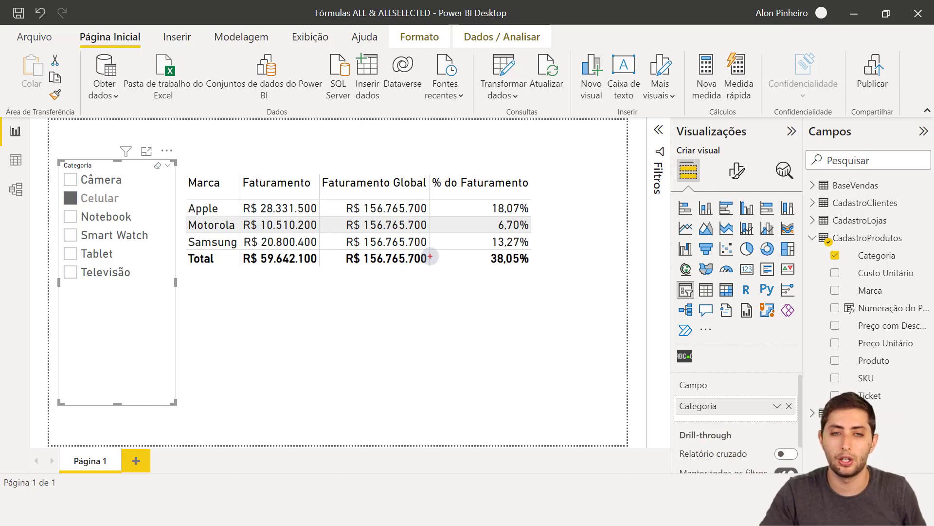
{"action": "mouse_move", "coordinate": [41, 140]}
{"action": "left_mouse_down"}
{"action": "mouse_move", "coordinate": [150, 257]}
{"action": "mouse_move", "coordinate": [178, 319]}
{"action": "left_mouse_up"}
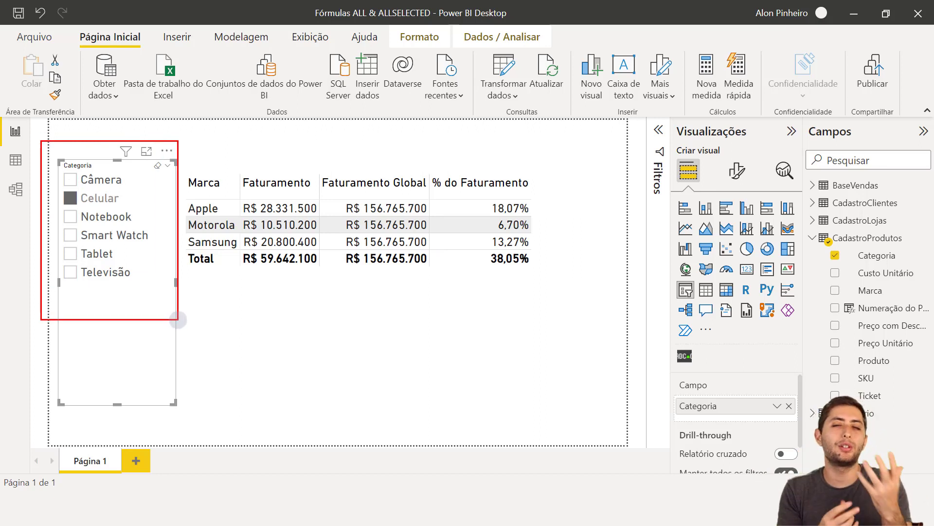
{"action": "key", "text": "Escape"}
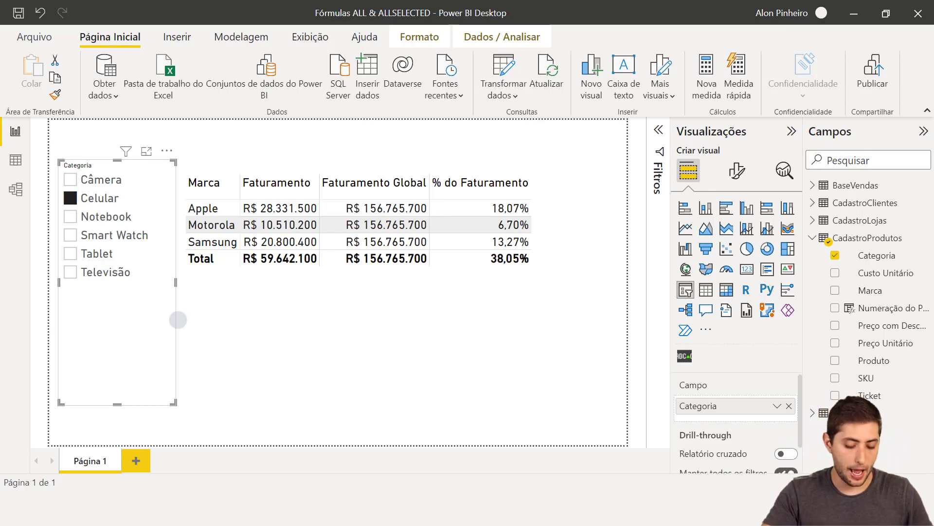
- Examine the whole brand matrix and its Faturamento total under the Celular filter
{"action": "key", "text": "ctrl+2"}
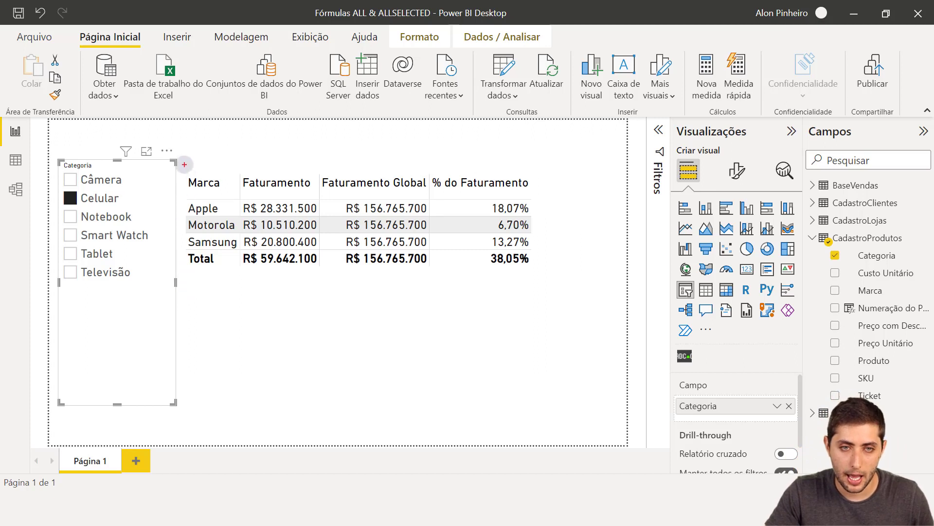
{"action": "mouse_move", "coordinate": [184, 164]}
{"action": "left_mouse_down"}
{"action": "mouse_move", "coordinate": [319, 275]}
{"action": "mouse_move", "coordinate": [408, 300]}
{"action": "mouse_move", "coordinate": [554, 276]}
{"action": "left_mouse_up"}
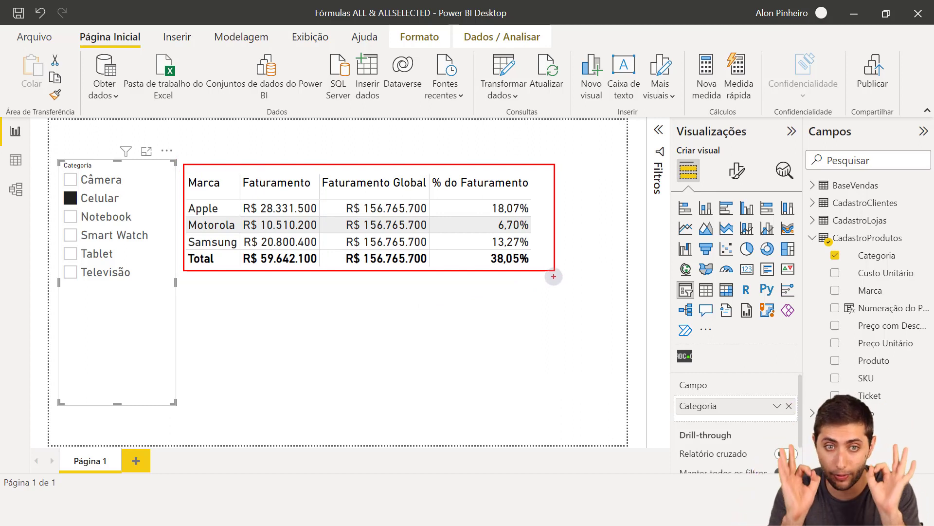
{"action": "key", "text": "e"}
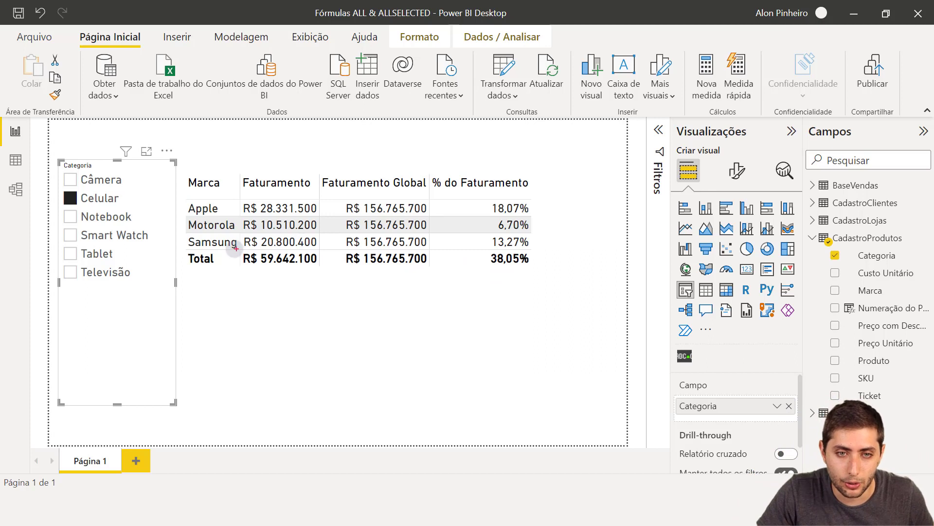
{"action": "mouse_move", "coordinate": [234, 249]}
{"action": "left_mouse_down"}
{"action": "mouse_move", "coordinate": [302, 274]}
{"action": "mouse_move", "coordinate": [321, 268]}
{"action": "left_mouse_up"}
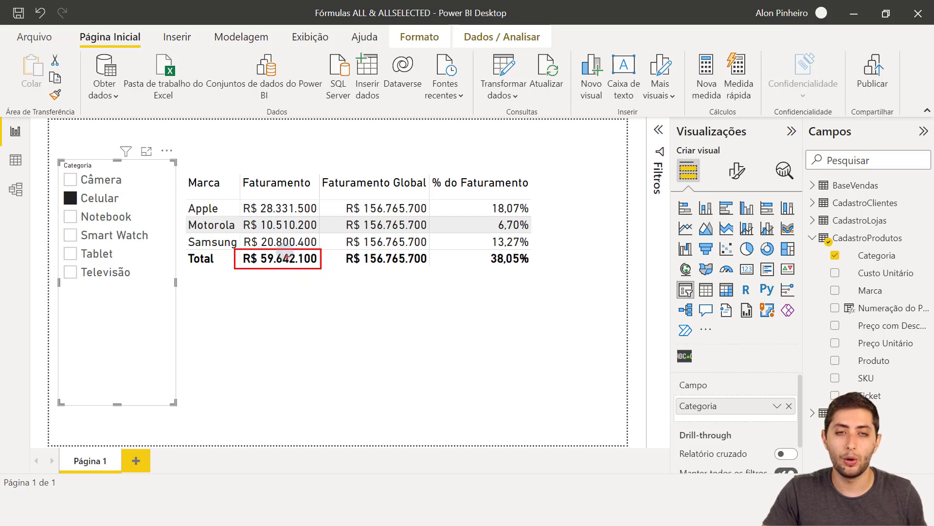
{"action": "key", "text": "e"}
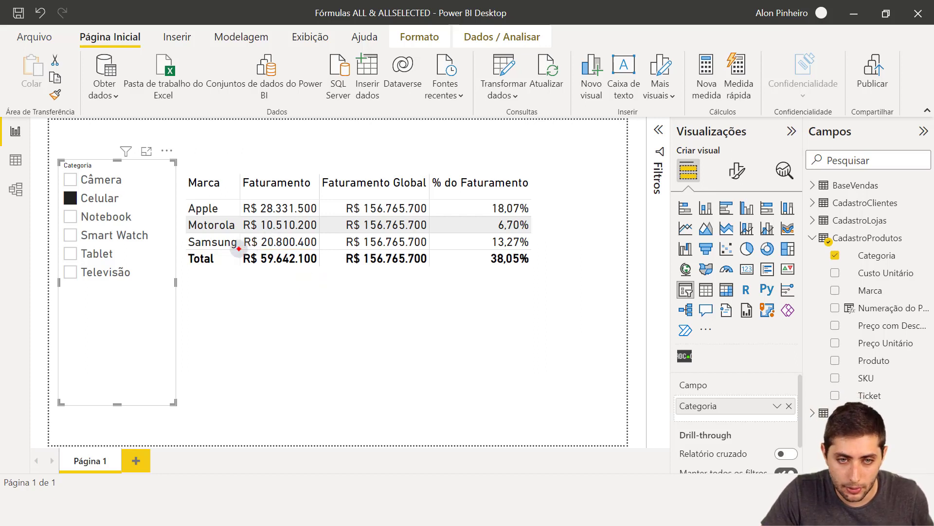
{"action": "left_click_drag", "start_coordinate": [238, 250], "coordinate": [321, 269]}
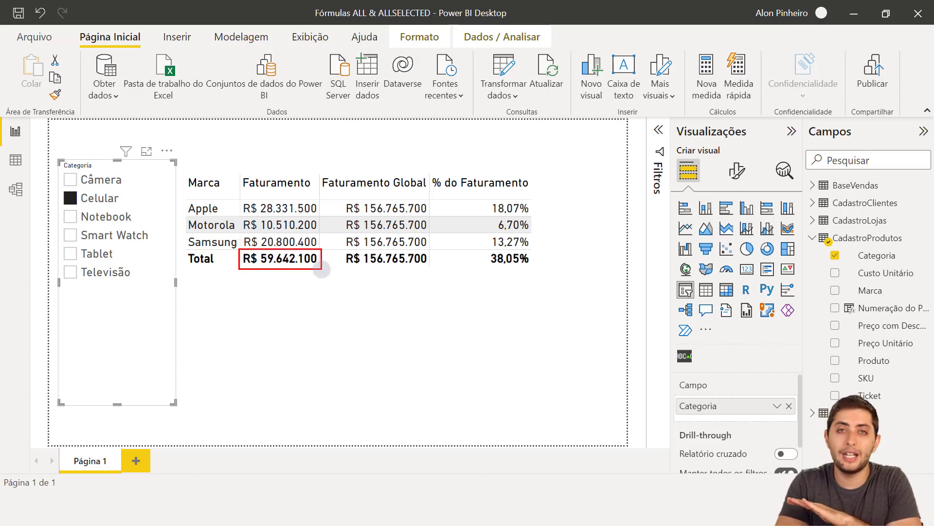
{"action": "key", "text": "e"}
- Examine how the Marca rows and the Categoria slicer each filter the matrix and its Faturamento total
{"action": "mouse_move", "coordinate": [183, 161]}
{"action": "left_mouse_down"}
{"action": "mouse_move", "coordinate": [230, 219]}
{"action": "mouse_move", "coordinate": [240, 267]}
{"action": "left_mouse_up"}
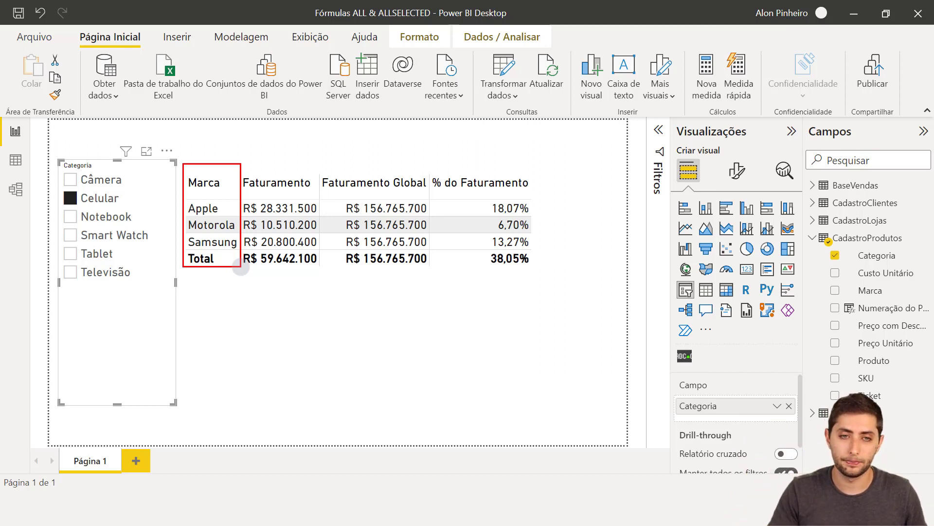
{"action": "key", "text": "e"}
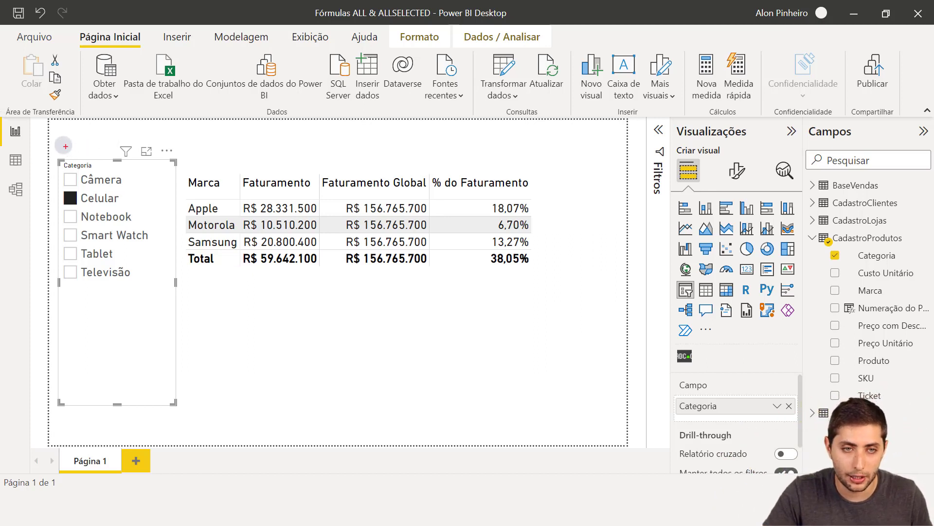
{"action": "left_click_drag", "start_coordinate": [57, 145], "coordinate": [179, 404]}
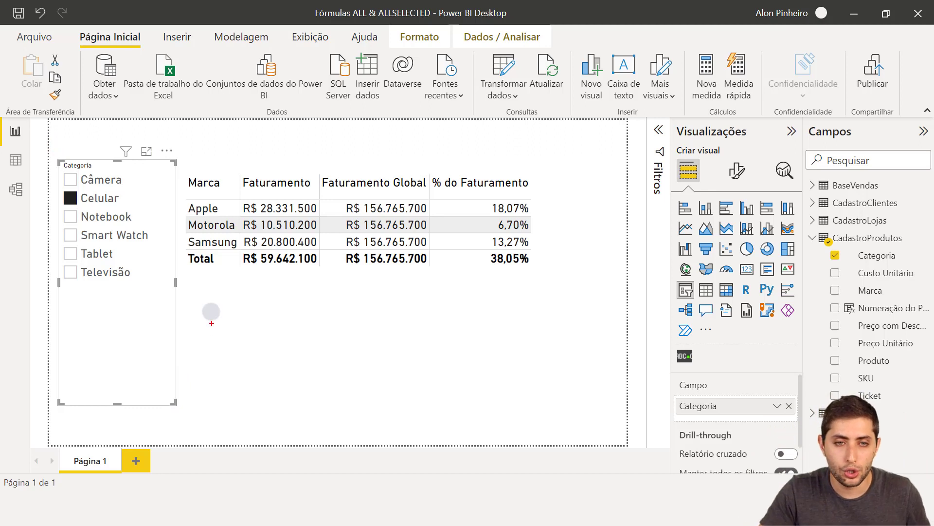
{"action": "mouse_move", "coordinate": [183, 174]}
{"action": "left_mouse_down"}
{"action": "mouse_move", "coordinate": [410, 281]}
{"action": "mouse_move", "coordinate": [540, 279]}
{"action": "left_mouse_up"}
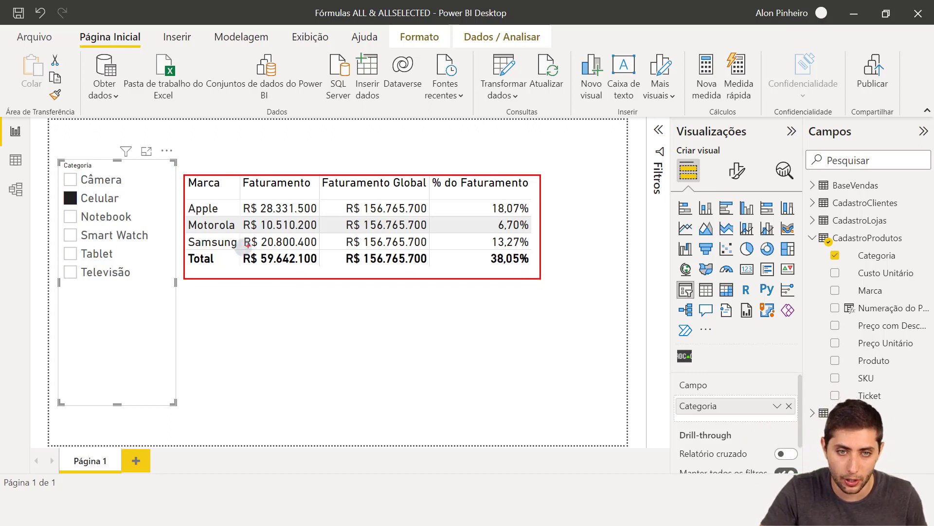
{"action": "left_click_drag", "start_coordinate": [237, 247], "coordinate": [322, 267]}
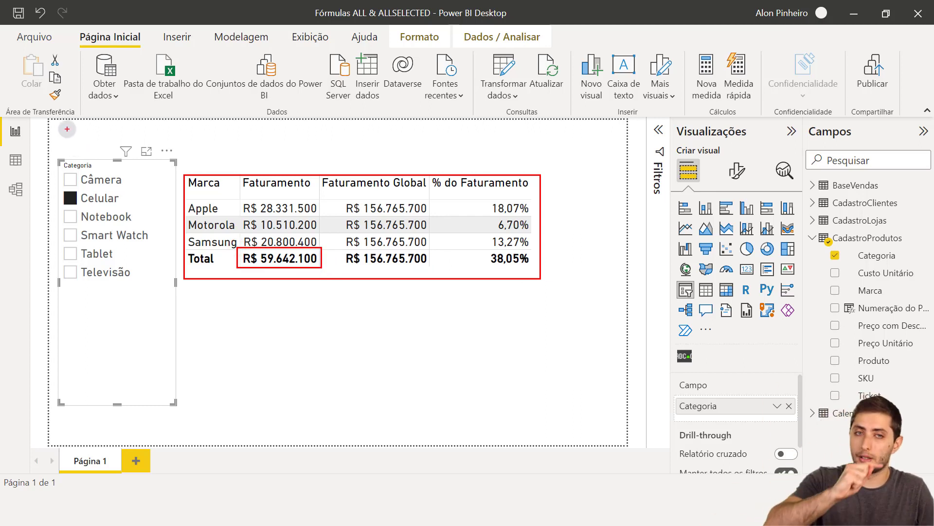
{"action": "left_click_drag", "start_coordinate": [54, 140], "coordinate": [180, 398]}
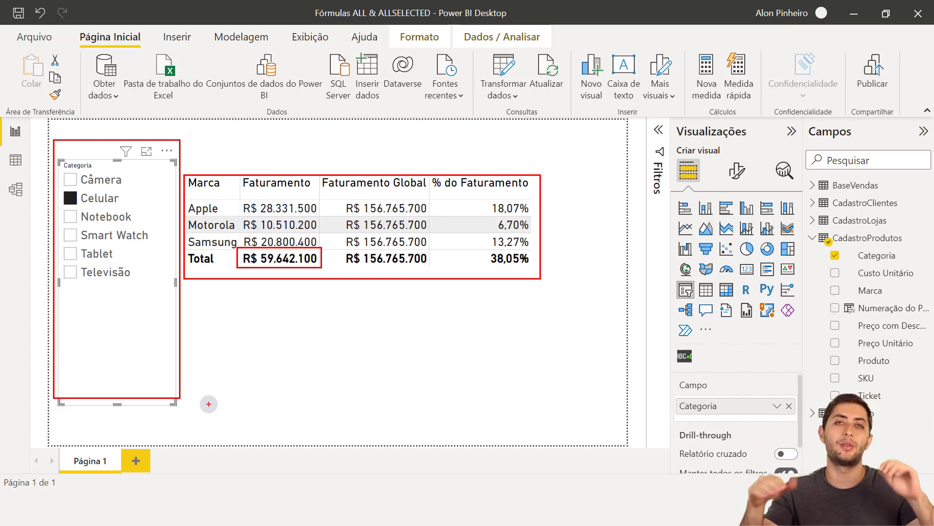
{"action": "key", "text": "Escape"}
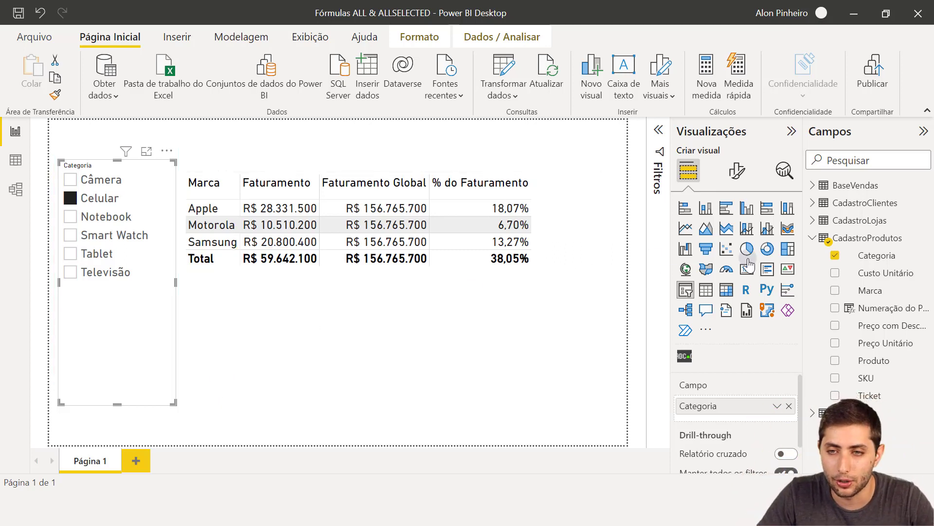
- Replace ALL with ALLSELECTED around BaseVendas in the Faturamento Global measure and commit the formula
{"action": "left_click", "coordinate": [813, 186]}
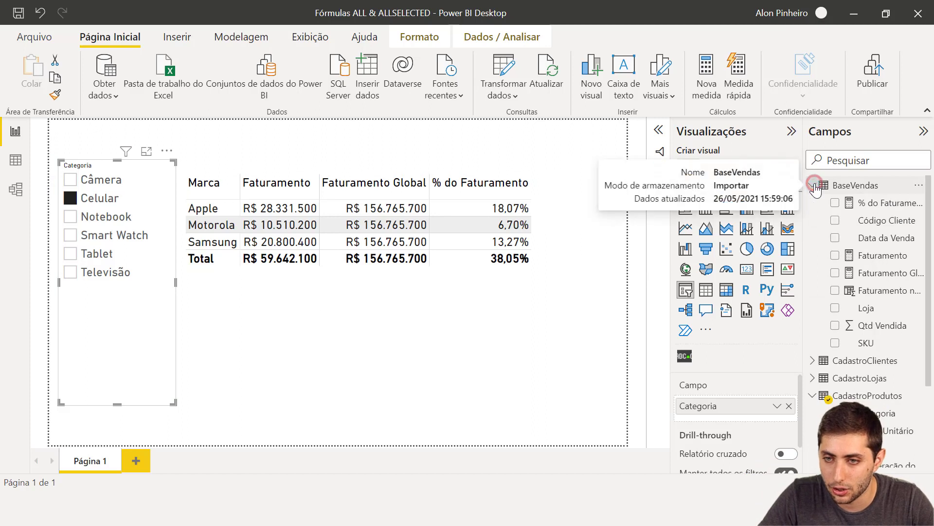
{"action": "left_click", "coordinate": [883, 274]}
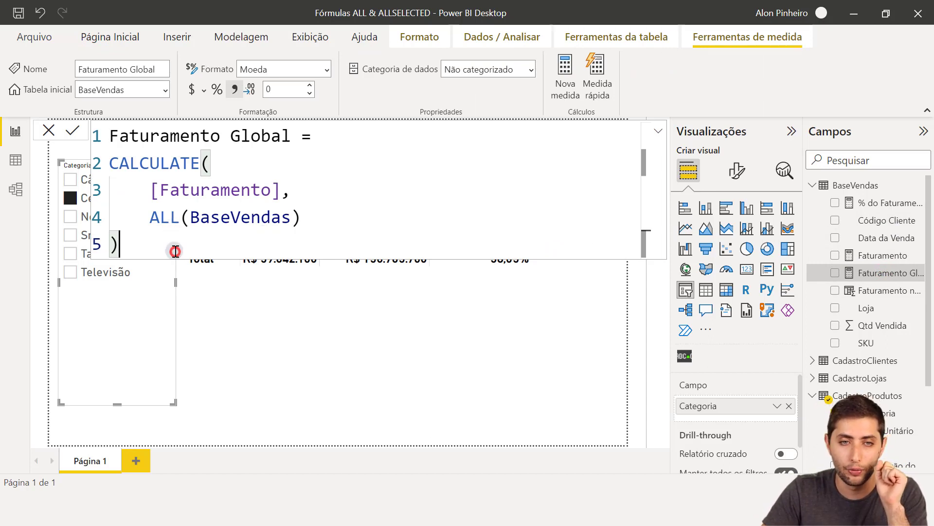
{"action": "left_click", "coordinate": [181, 225]}
{"action": "type", "text": "selected"}
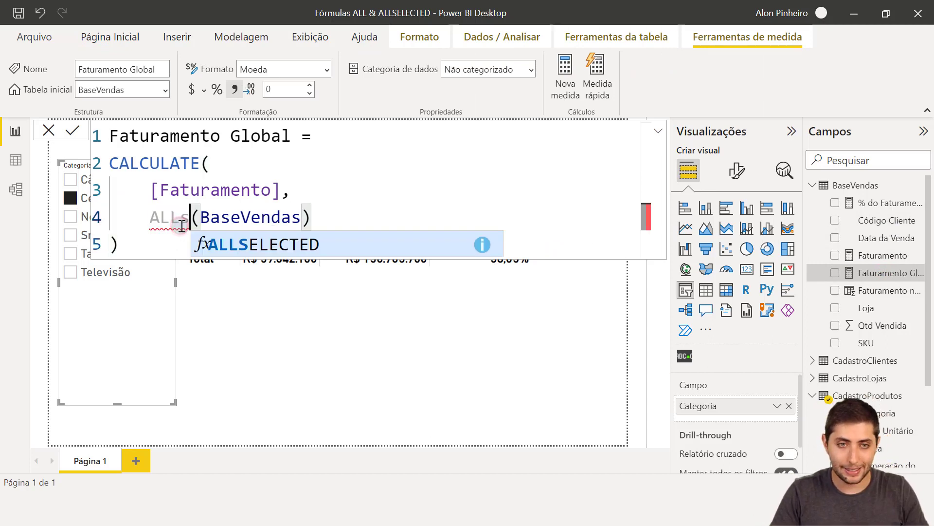
{"action": "key", "text": "Tab"}
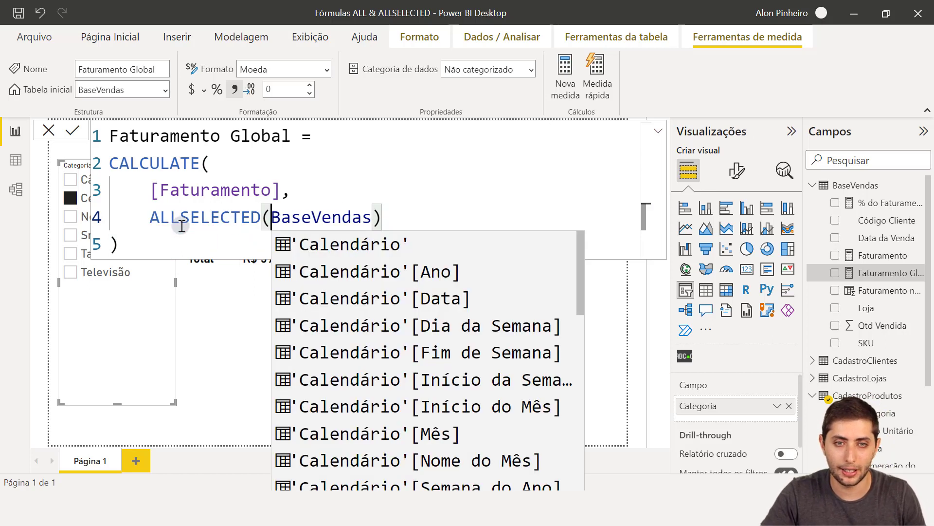
{"action": "key", "text": "Escape"}
{"action": "triple_click", "coordinate": [311, 220]}
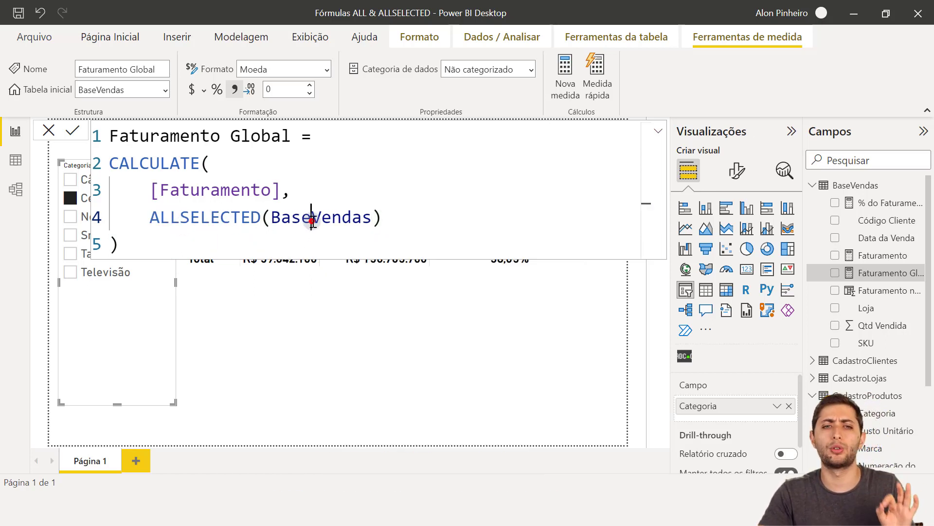
{"action": "left_click", "coordinate": [309, 241]}
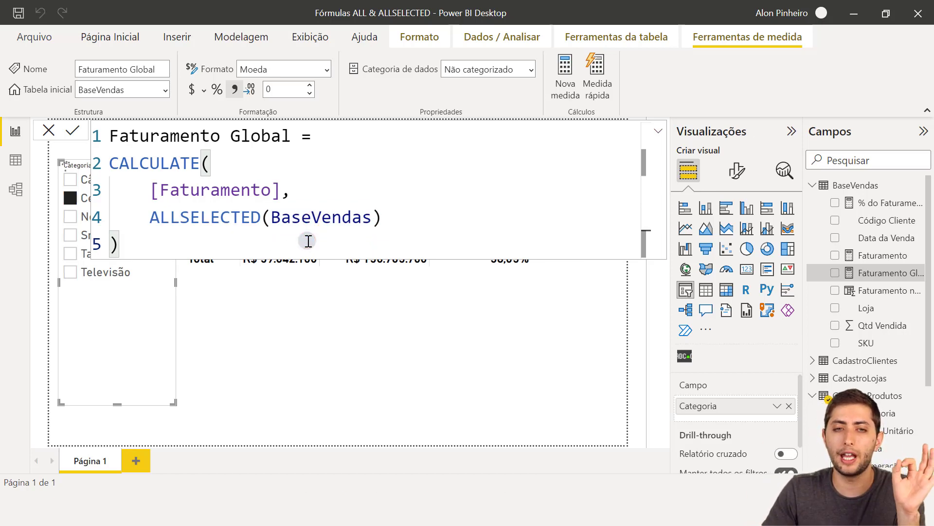
{"action": "key", "text": "Return"}
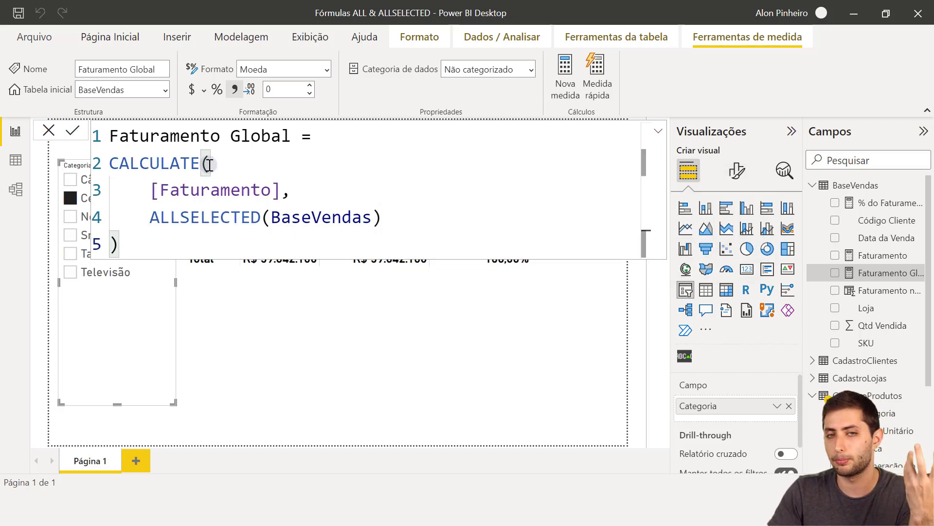
- Review the [Faturamento] and ALLSELECTED(BaseVendas) arguments in the CALCULATE formula of Faturamento Global
{"action": "double_click", "coordinate": [210, 189]}
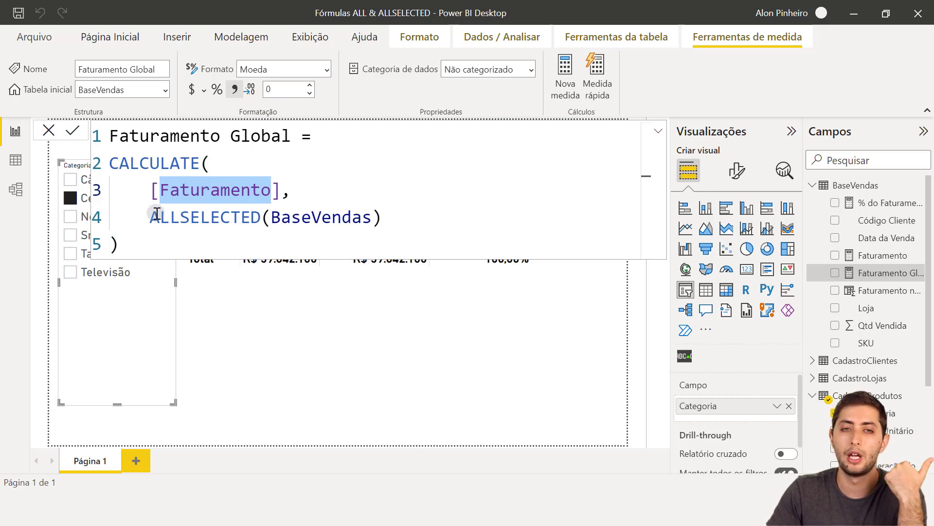
{"action": "left_click_drag", "start_coordinate": [151, 216], "coordinate": [381, 217]}
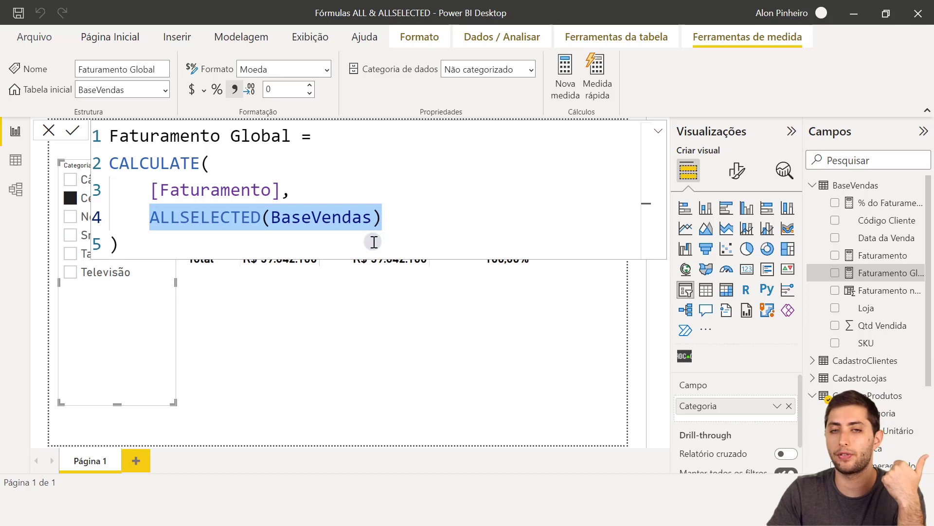
{"action": "left_click", "coordinate": [371, 241]}
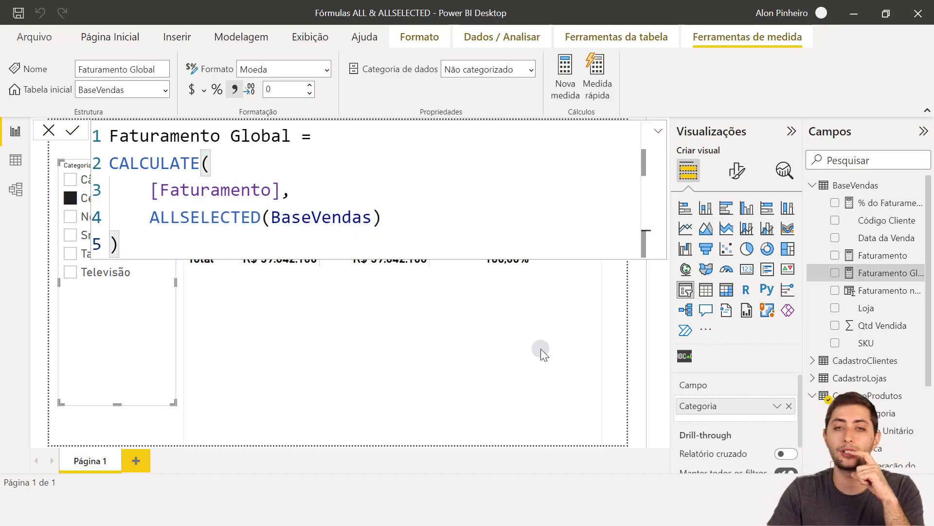
- Compare the Faturamento Global column with the Categoria slicer and the matrix's Faturamento total under the Celular filter
{"action": "left_click", "coordinate": [615, 345]}
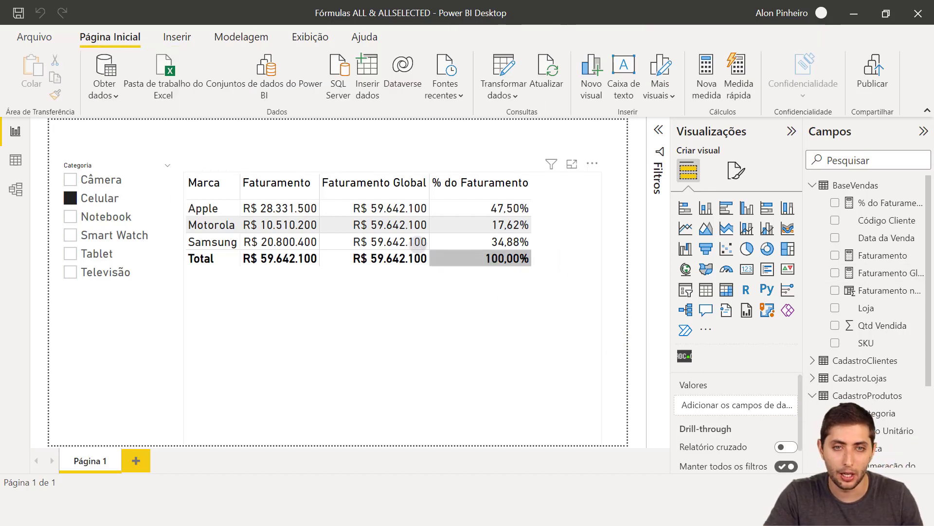
{"action": "left_click_drag", "start_coordinate": [319, 171], "coordinate": [433, 271]}
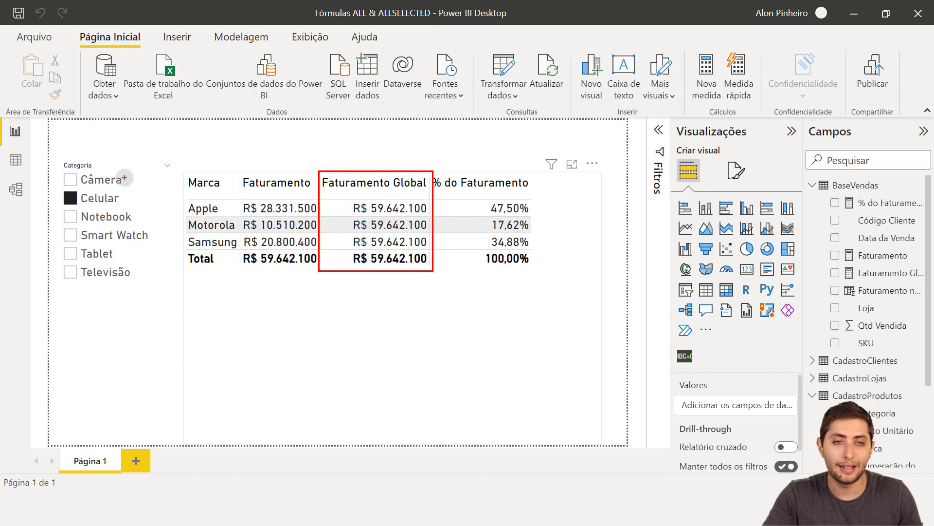
{"action": "mouse_move", "coordinate": [51, 143]}
{"action": "left_mouse_down"}
{"action": "mouse_move", "coordinate": [156, 271]}
{"action": "mouse_move", "coordinate": [168, 301]}
{"action": "left_mouse_up"}
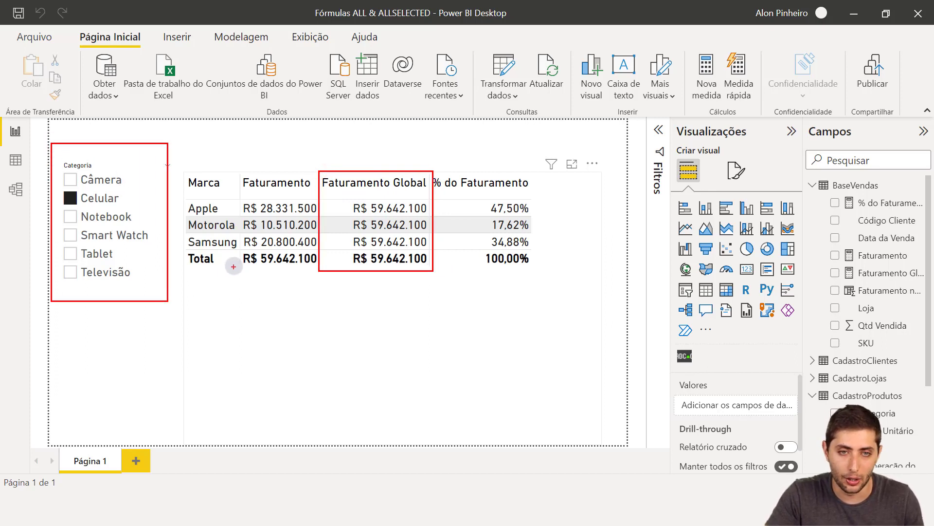
{"action": "left_click_drag", "start_coordinate": [236, 255], "coordinate": [323, 275]}
{"action": "key", "text": "ctrl+z"}
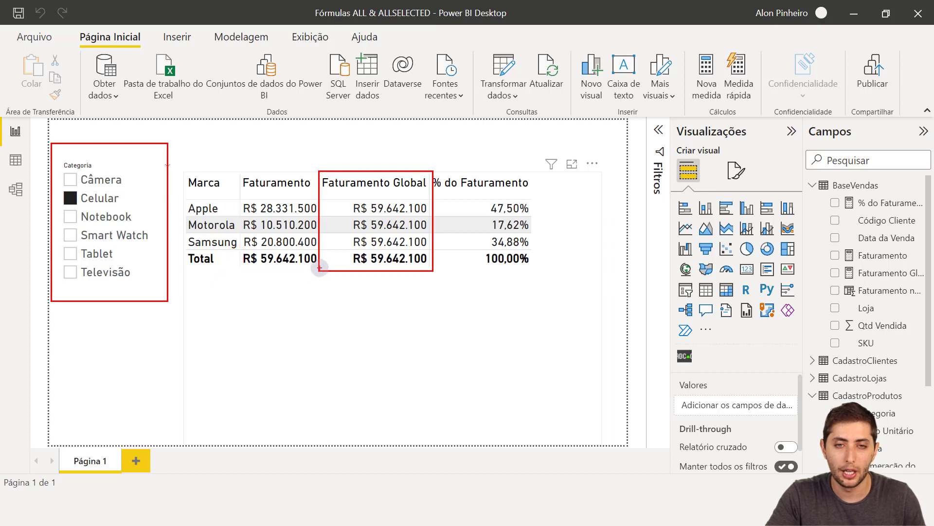
{"action": "key", "text": "ctrl+z"}
{"action": "key", "text": "ctrl+z"}
{"action": "key", "text": "Escape"}
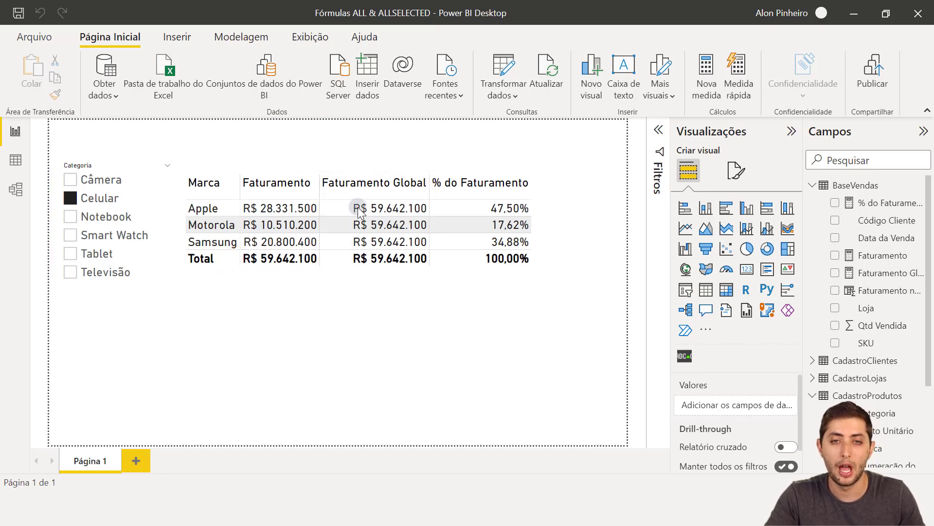
- Open the Faturamento Global formula and review the ALLSELECTED function applied to BaseVendas
{"action": "left_click", "coordinate": [883, 273]}
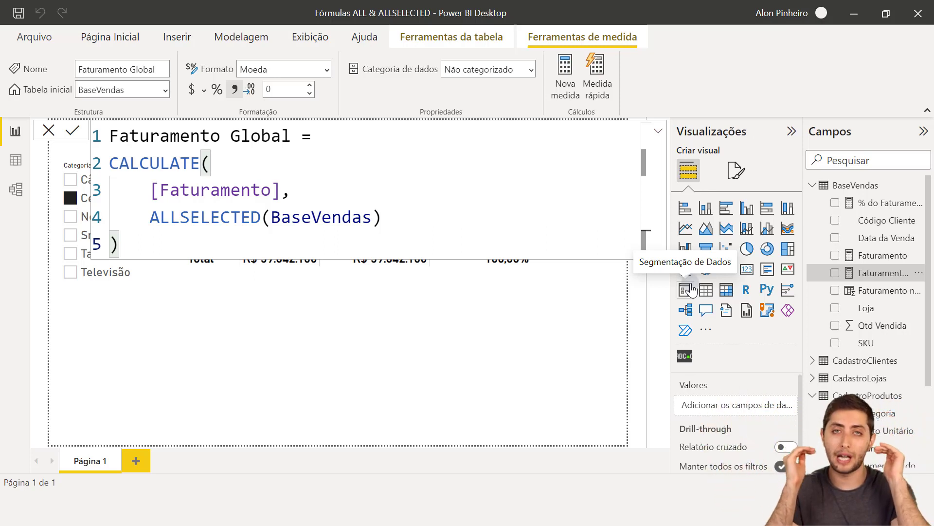
{"action": "double_click", "coordinate": [224, 228]}
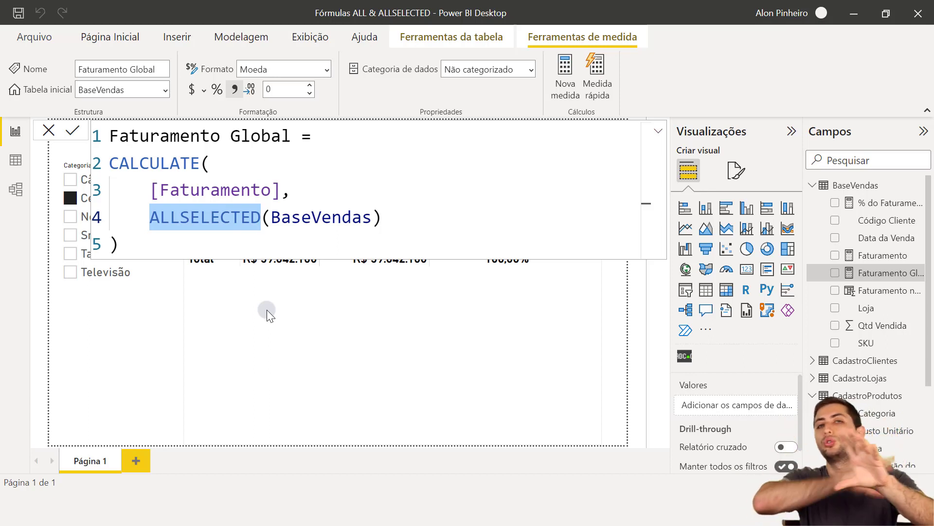
{"action": "left_click", "coordinate": [160, 382]}
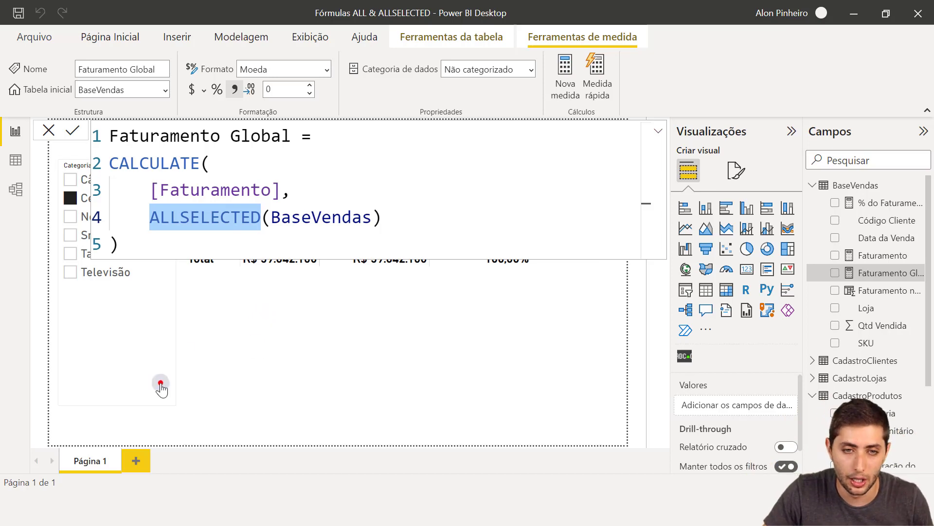
{"action": "left_click", "coordinate": [153, 410]}
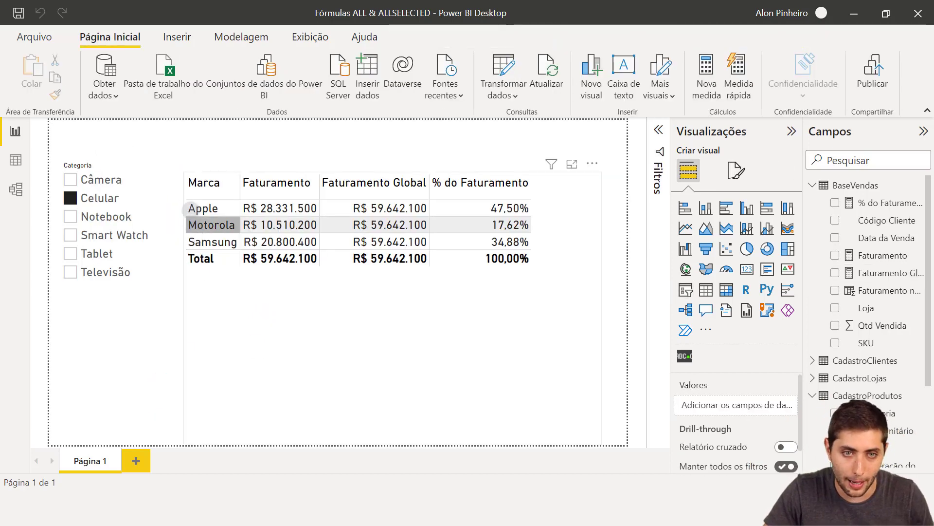
- Compare the Apple and Motorola rows' Faturamento and Faturamento Global values with the Faturamento total
{"action": "mouse_move", "coordinate": [181, 198]}
{"action": "left_mouse_down"}
{"action": "mouse_move", "coordinate": [324, 220]}
{"action": "mouse_move", "coordinate": [406, 224]}
{"action": "mouse_move", "coordinate": [442, 215]}
{"action": "mouse_move", "coordinate": [431, 214]}
{"action": "left_mouse_up"}
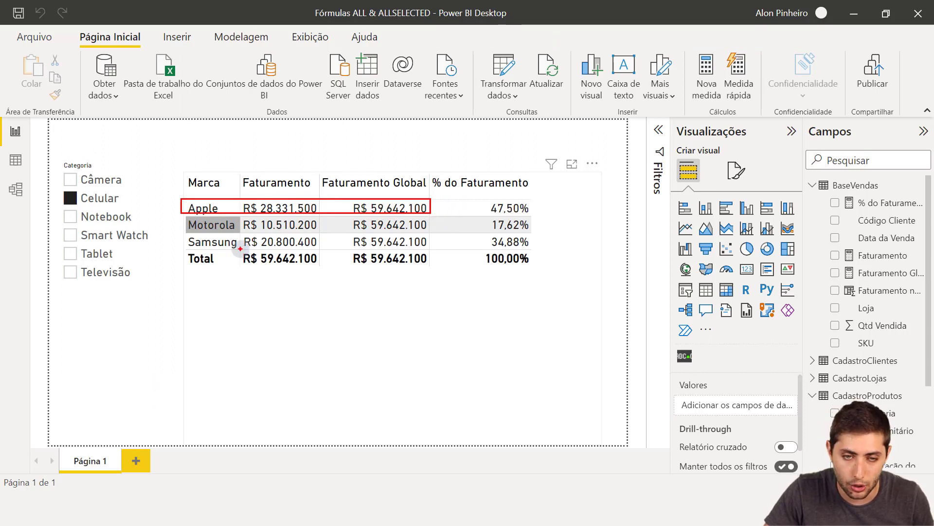
{"action": "left_click_drag", "start_coordinate": [240, 249], "coordinate": [319, 267]}
{"action": "key", "text": "ctrl+z"}
{"action": "key", "text": "ctrl+z"}
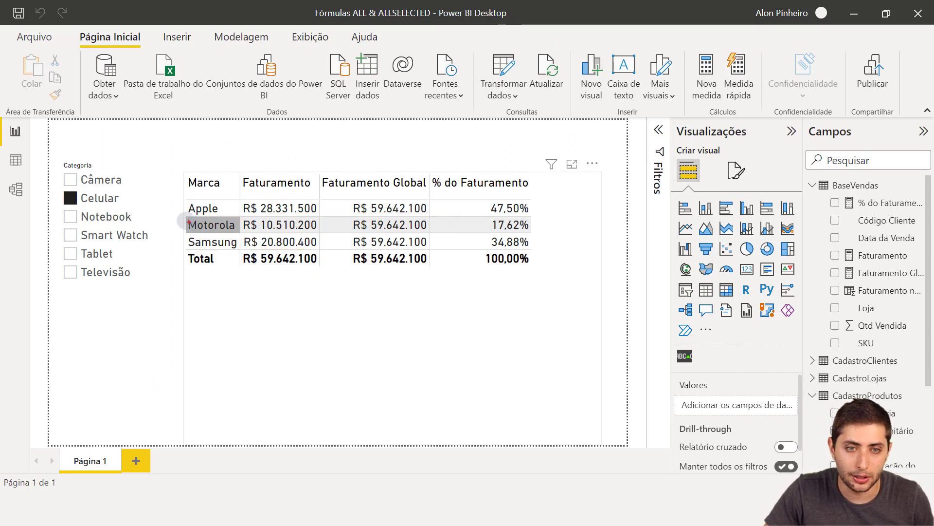
{"action": "mouse_move", "coordinate": [187, 221]}
{"action": "left_mouse_down"}
{"action": "mouse_move", "coordinate": [236, 234]}
{"action": "mouse_move", "coordinate": [434, 234]}
{"action": "left_mouse_up"}
{"action": "left_click_drag", "start_coordinate": [235, 249], "coordinate": [323, 269]}
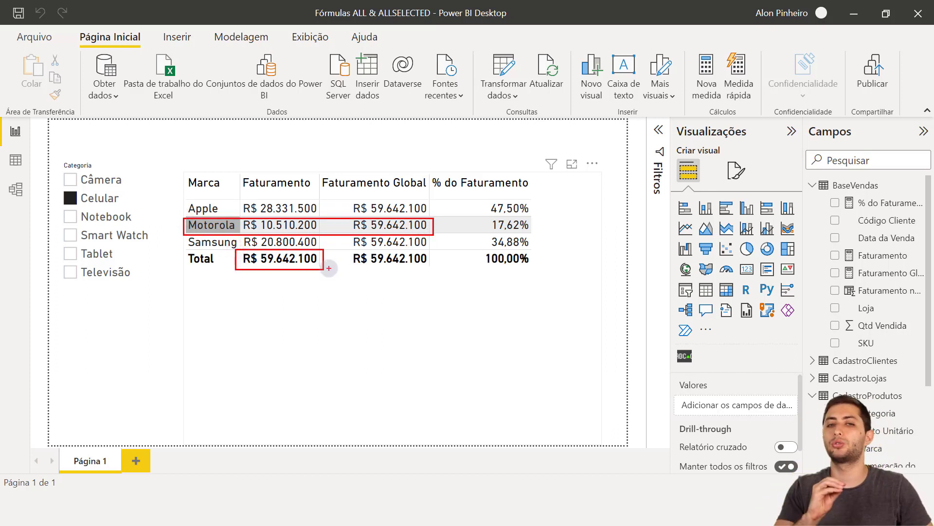
{"action": "key", "text": "Escape"}
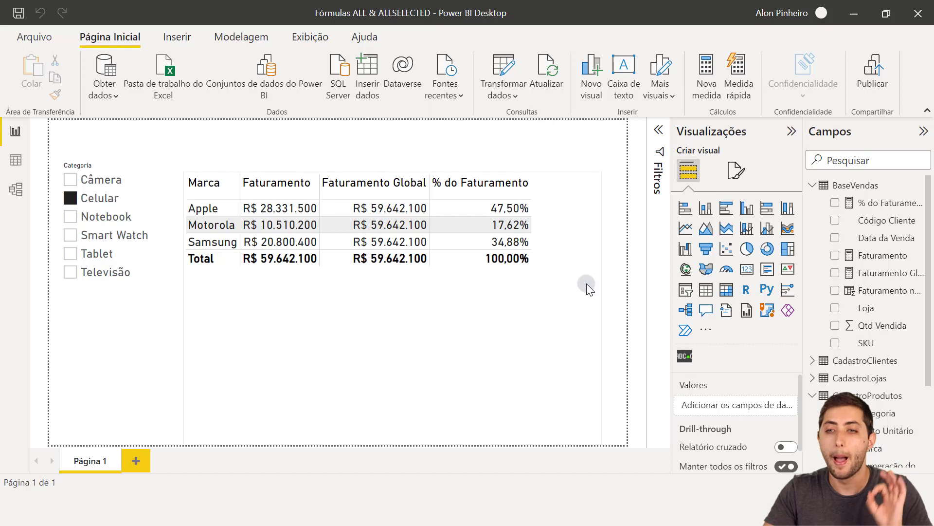
- Check the ALLSELECTED(BaseVendas) argument against the Faturamento Global column, the whole brand matrix and the Categoria slicer
{"action": "left_click", "coordinate": [853, 274]}
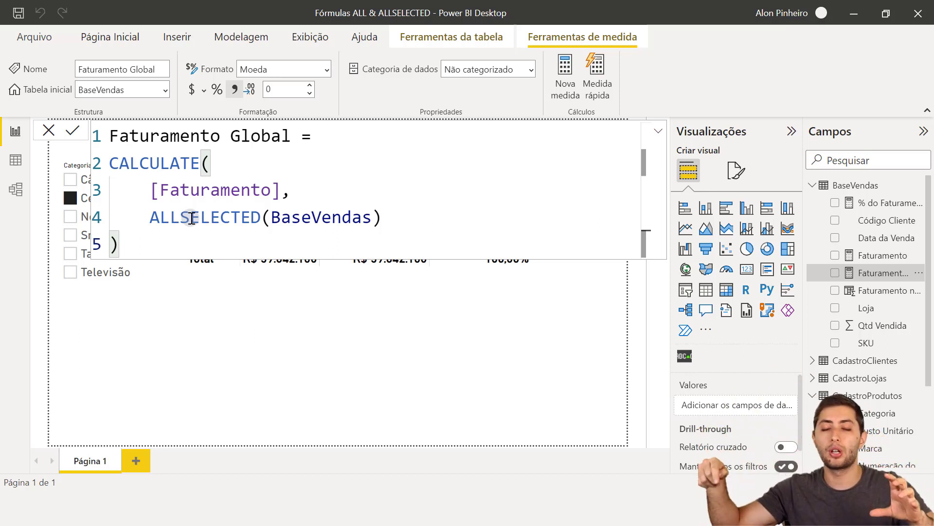
{"action": "left_click", "coordinate": [340, 291]}
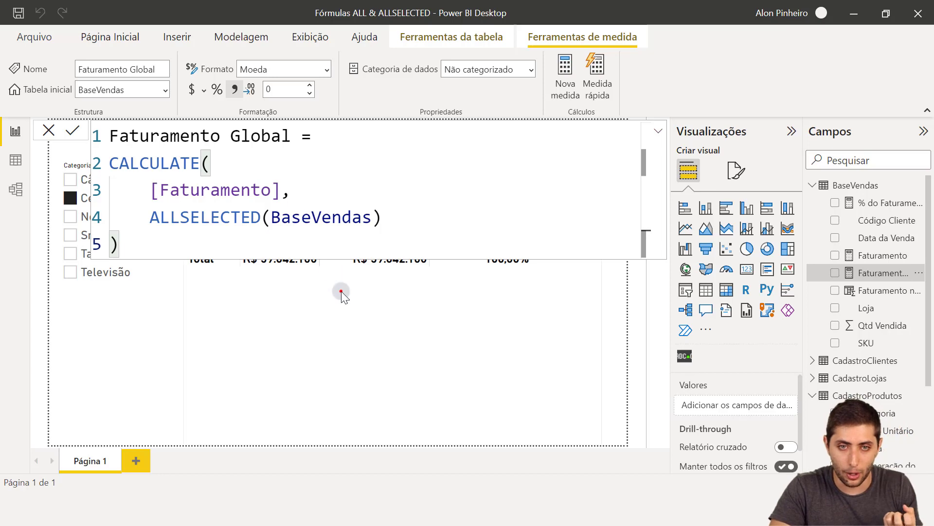
{"action": "left_click", "coordinate": [407, 331]}
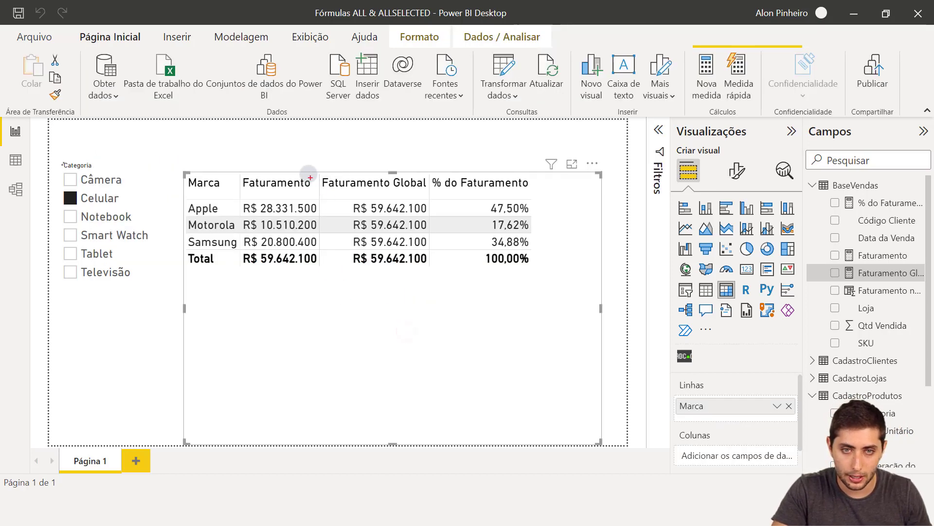
{"action": "mouse_move", "coordinate": [315, 171]}
{"action": "left_mouse_down"}
{"action": "mouse_move", "coordinate": [442, 255]}
{"action": "mouse_move", "coordinate": [439, 268]}
{"action": "left_mouse_up"}
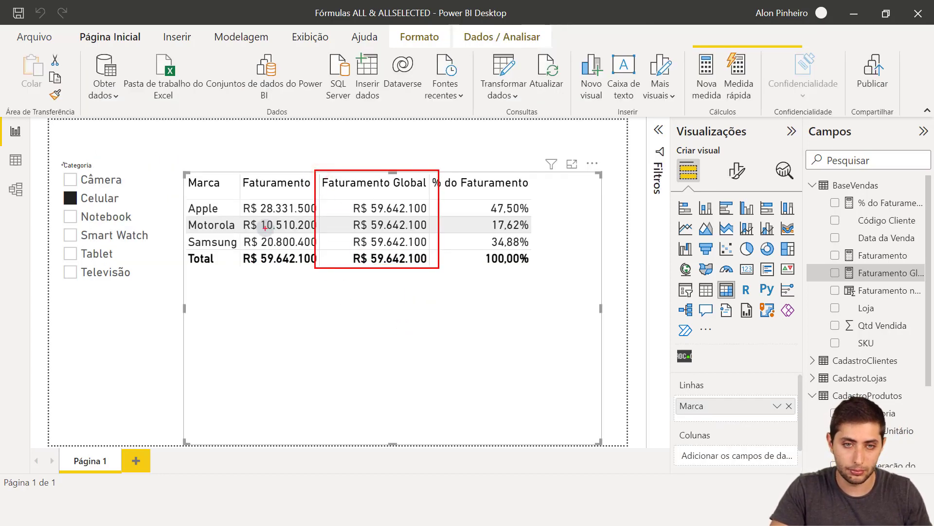
{"action": "mouse_move", "coordinate": [179, 171]}
{"action": "left_mouse_down"}
{"action": "mouse_move", "coordinate": [499, 342]}
{"action": "mouse_move", "coordinate": [598, 444]}
{"action": "left_mouse_up"}
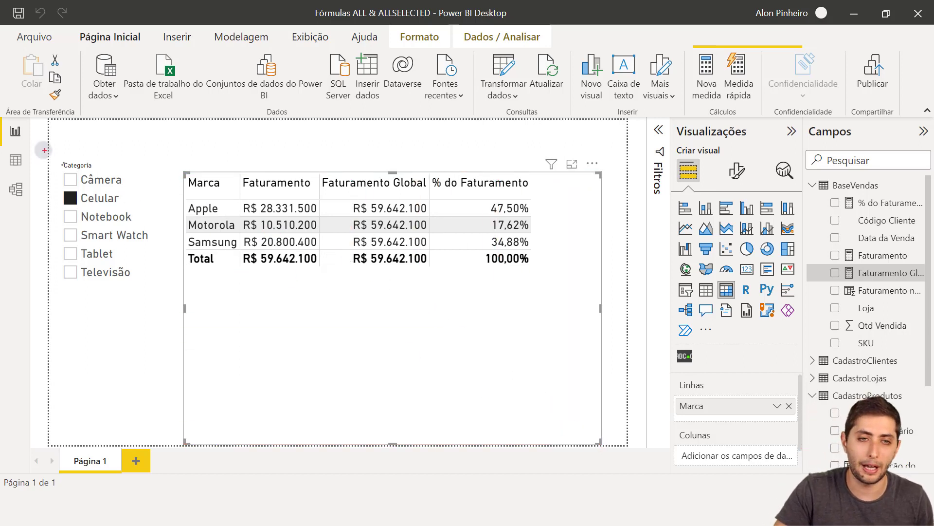
{"action": "left_click_drag", "start_coordinate": [43, 150], "coordinate": [149, 275]}
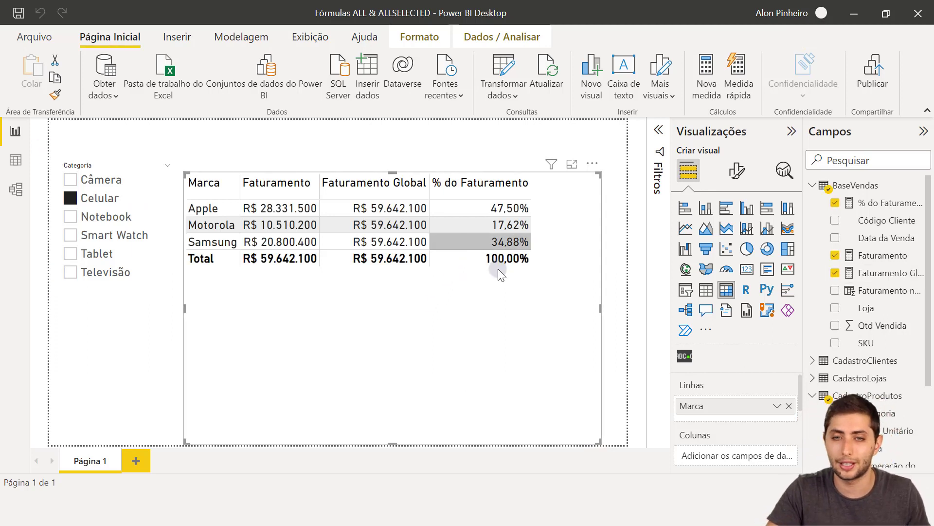
- Filter the report to the Notebook category and remove Faturamento Global from the brand matrix's values
{"action": "left_click", "coordinate": [89, 217]}
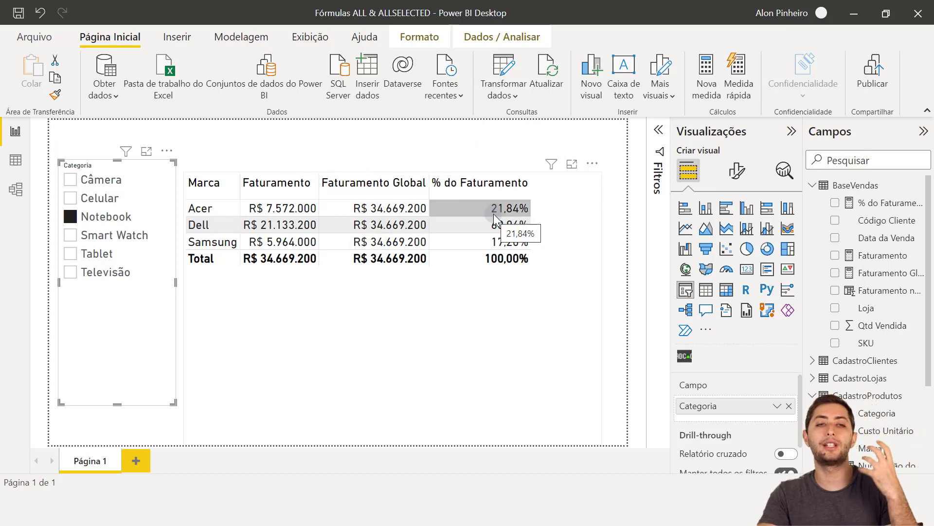
{"action": "left_click", "coordinate": [445, 295]}
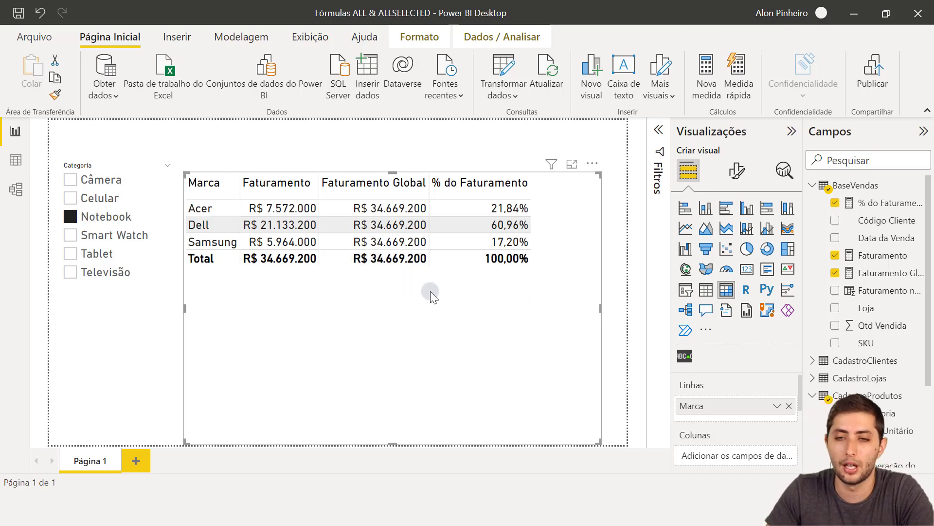
{"action": "scroll", "coordinate": [749, 407], "scroll_direction": "down", "scroll_amount": 3}
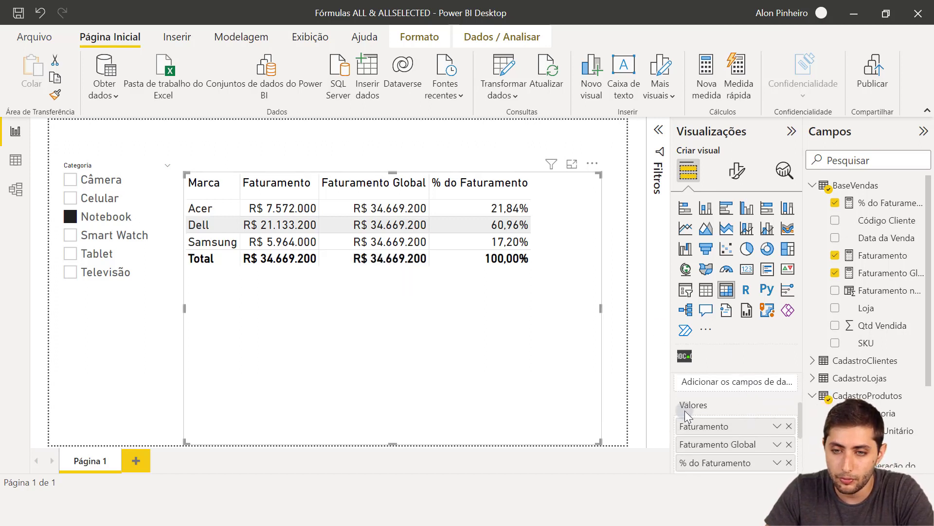
{"action": "left_click", "coordinate": [789, 444]}
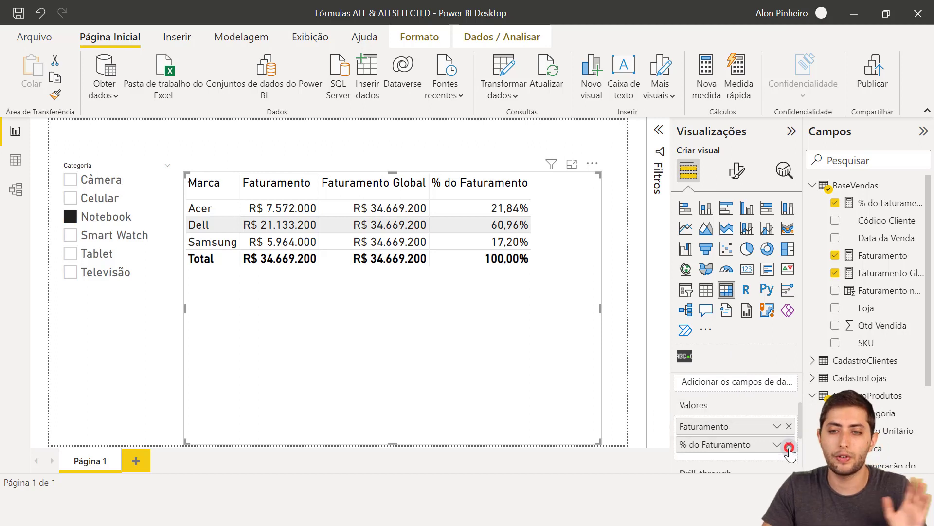
- Review the full % do Faturamento formula, including its [Faturamento] numerator and [Faturamento Global] denominator
{"action": "left_click", "coordinate": [876, 204]}
{"action": "left_click", "coordinate": [441, 132]}
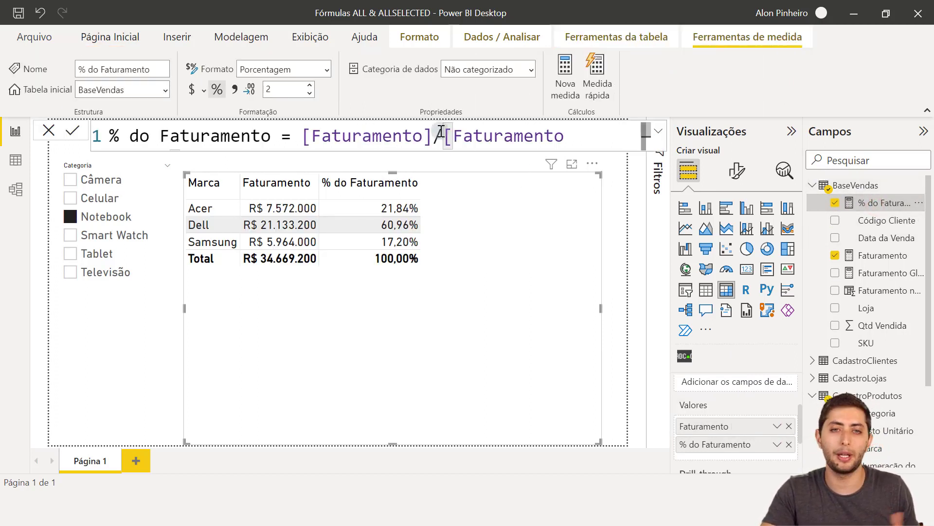
{"action": "left_click", "coordinate": [658, 130]}
{"action": "left_click", "coordinate": [657, 130]}
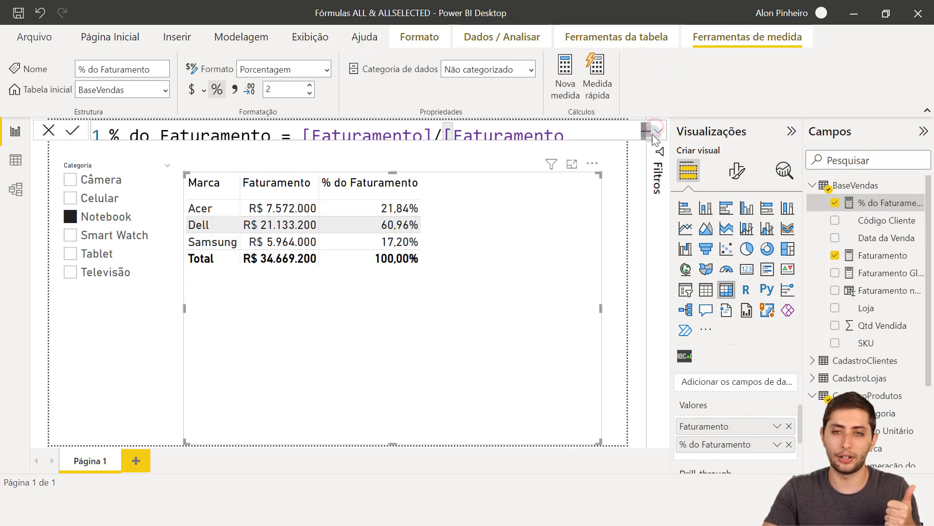
{"action": "left_click", "coordinate": [589, 139]}
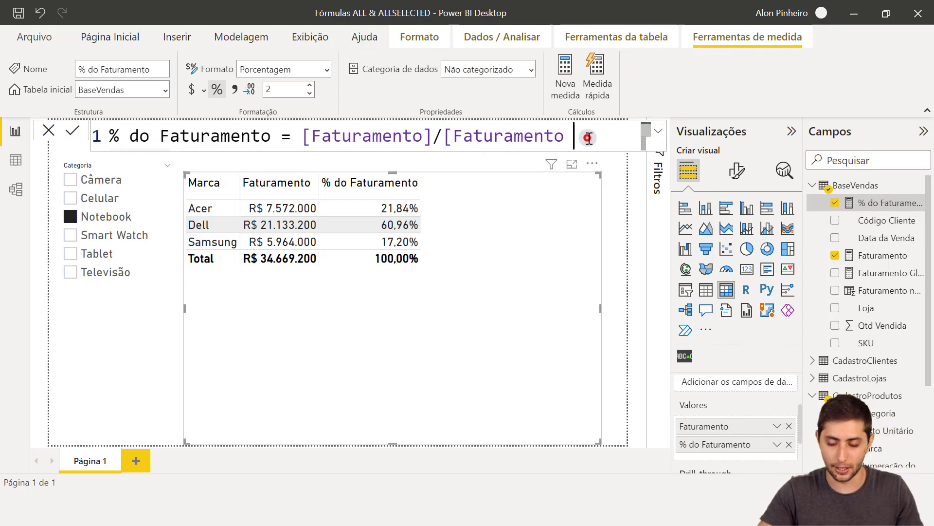
{"action": "key", "text": "Down"}
{"action": "key", "text": "Up"}
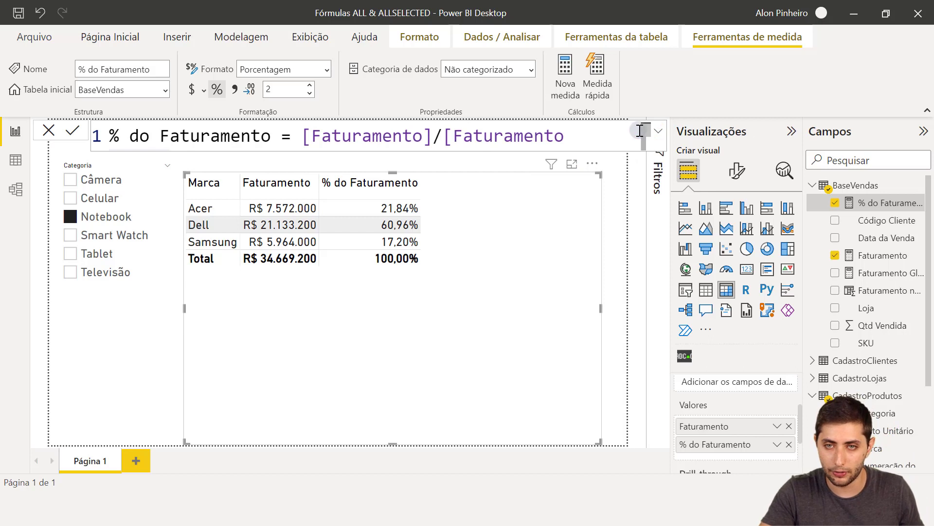
{"action": "left_click", "coordinate": [660, 131]}
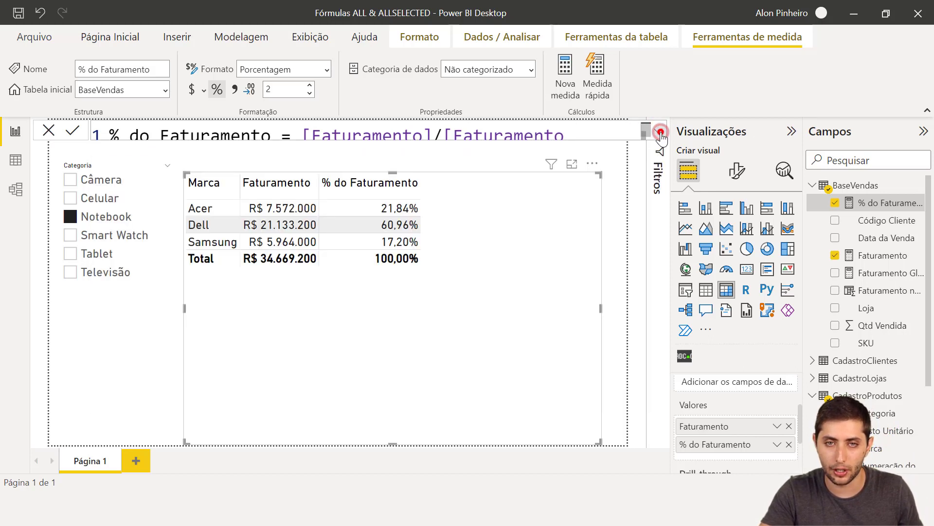
{"action": "left_click", "coordinate": [660, 131]}
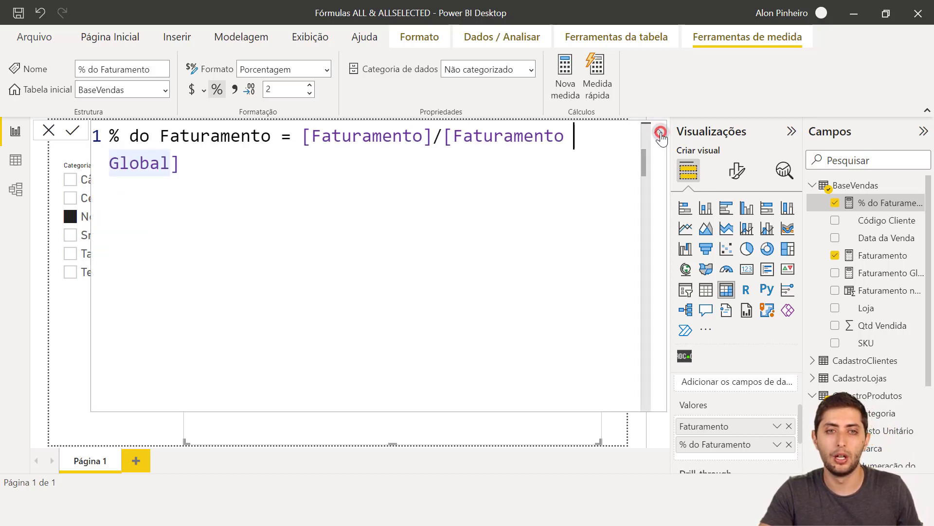
{"action": "double_click", "coordinate": [340, 141]}
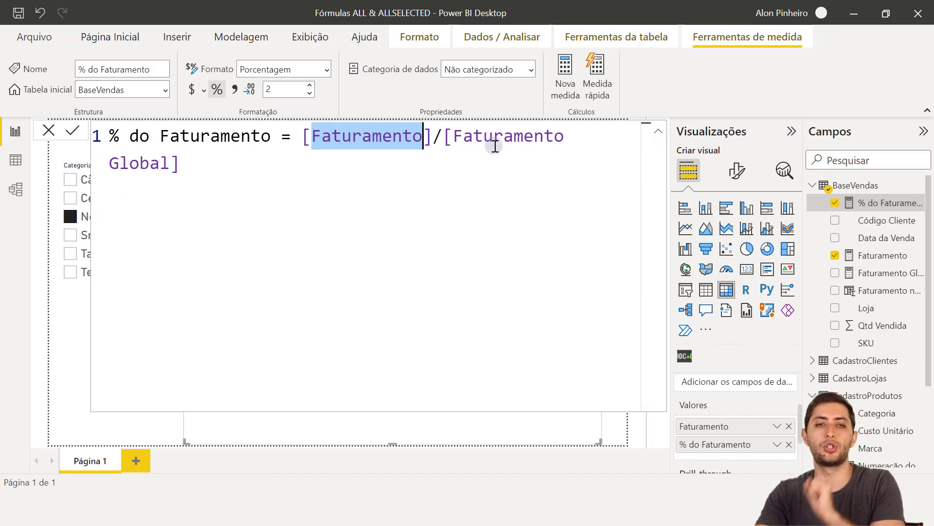
{"action": "left_click", "coordinate": [617, 432]}
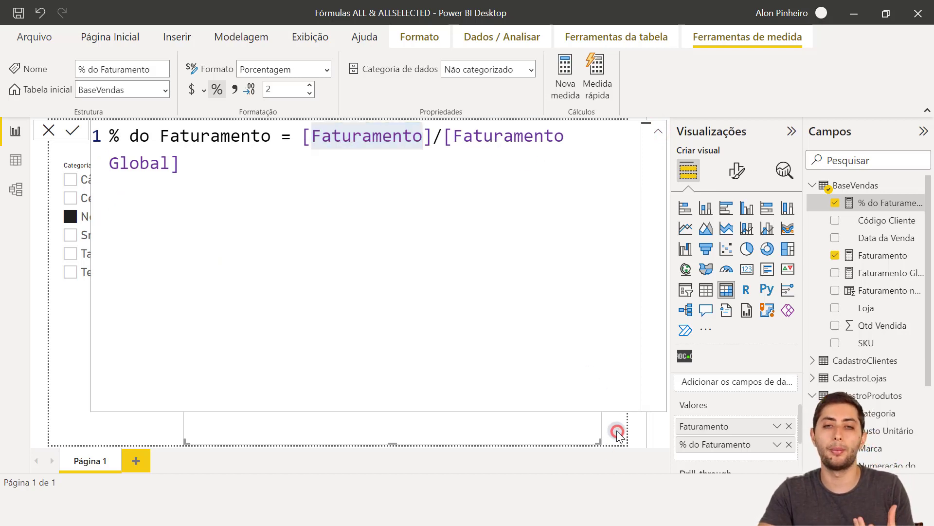
{"action": "left_click", "coordinate": [617, 432]}
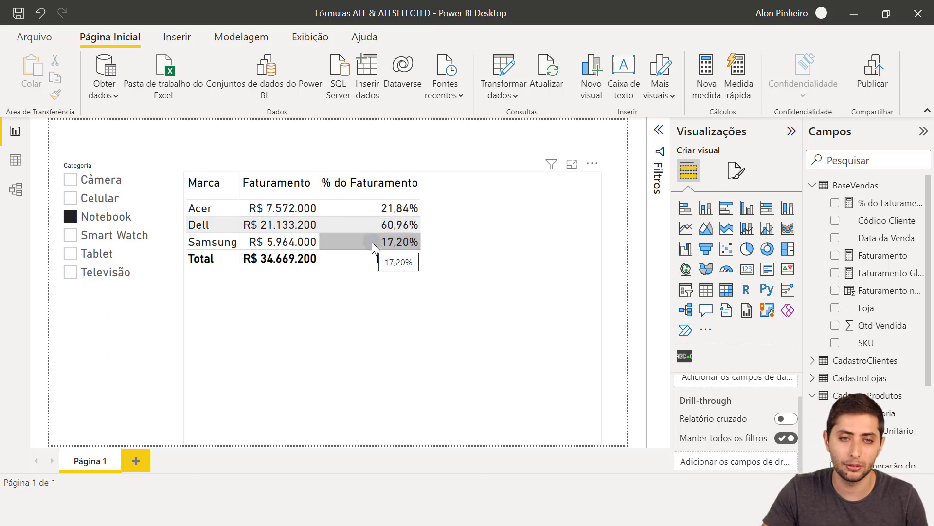
- Filter the report to the Smart Watch category and review the Faturamento Global formula against the brand matrix
{"action": "left_click", "coordinate": [101, 238]}
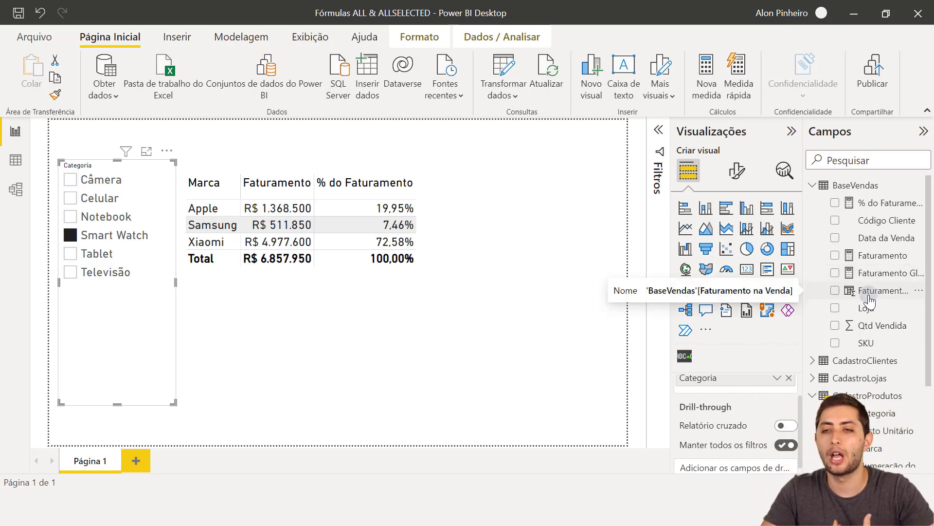
{"action": "left_click", "coordinate": [876, 274]}
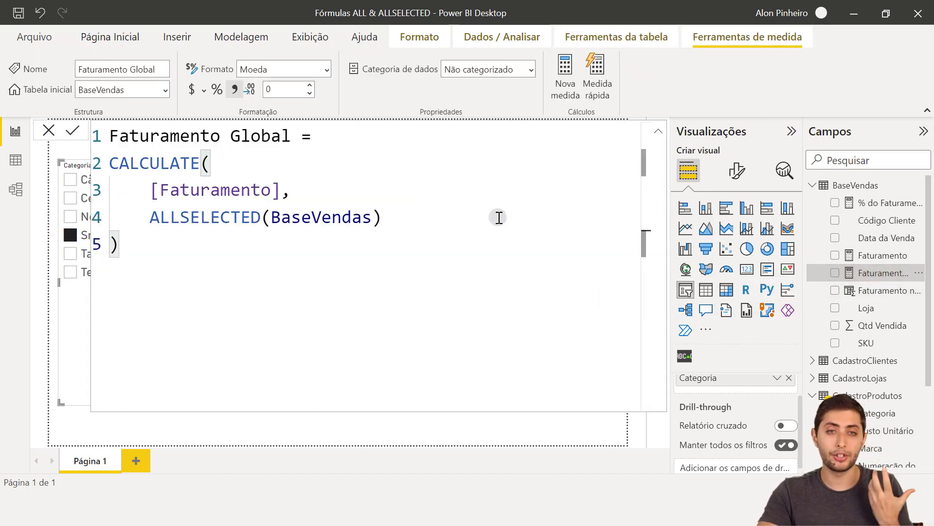
{"action": "left_click", "coordinate": [481, 236]}
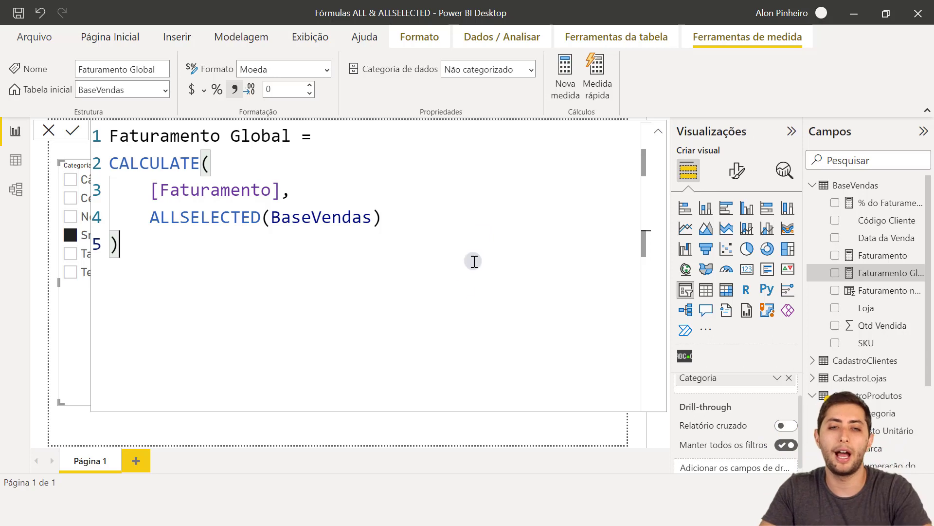
{"action": "left_click", "coordinate": [473, 423]}
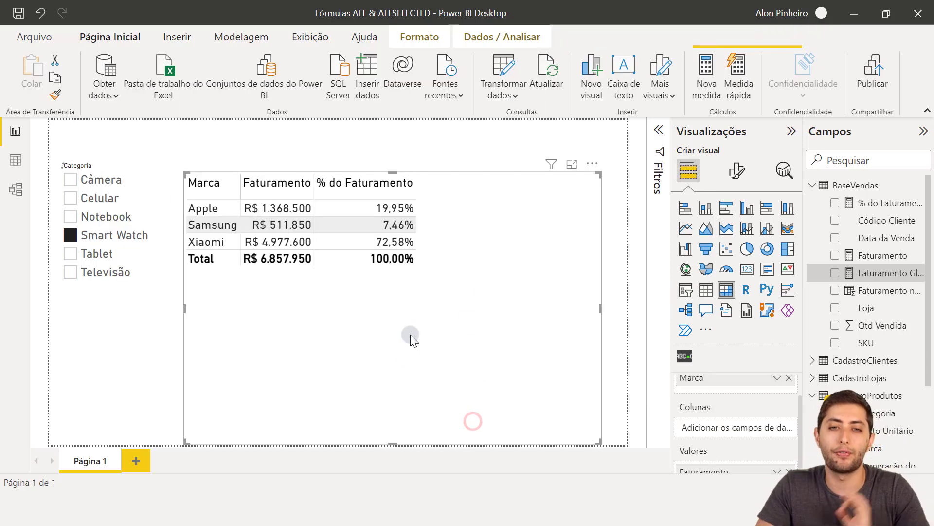
{"action": "left_click", "coordinate": [506, 143]}
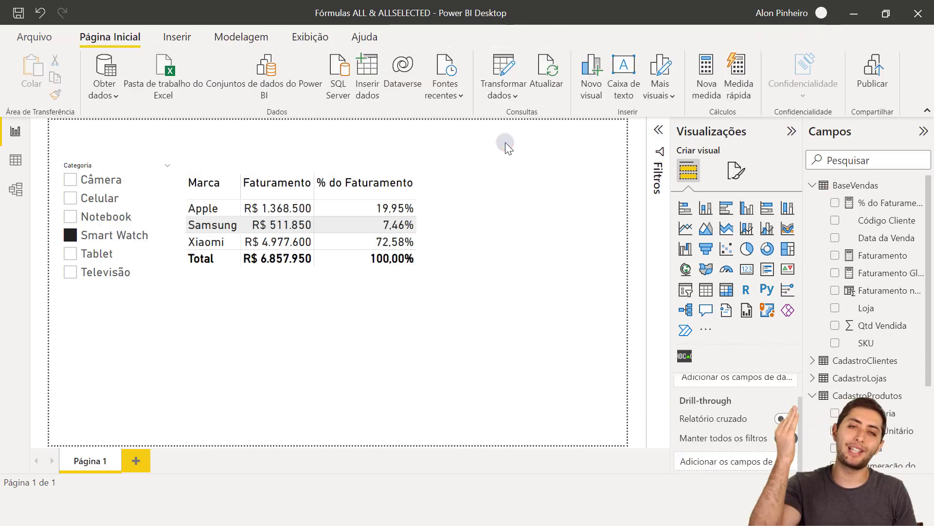